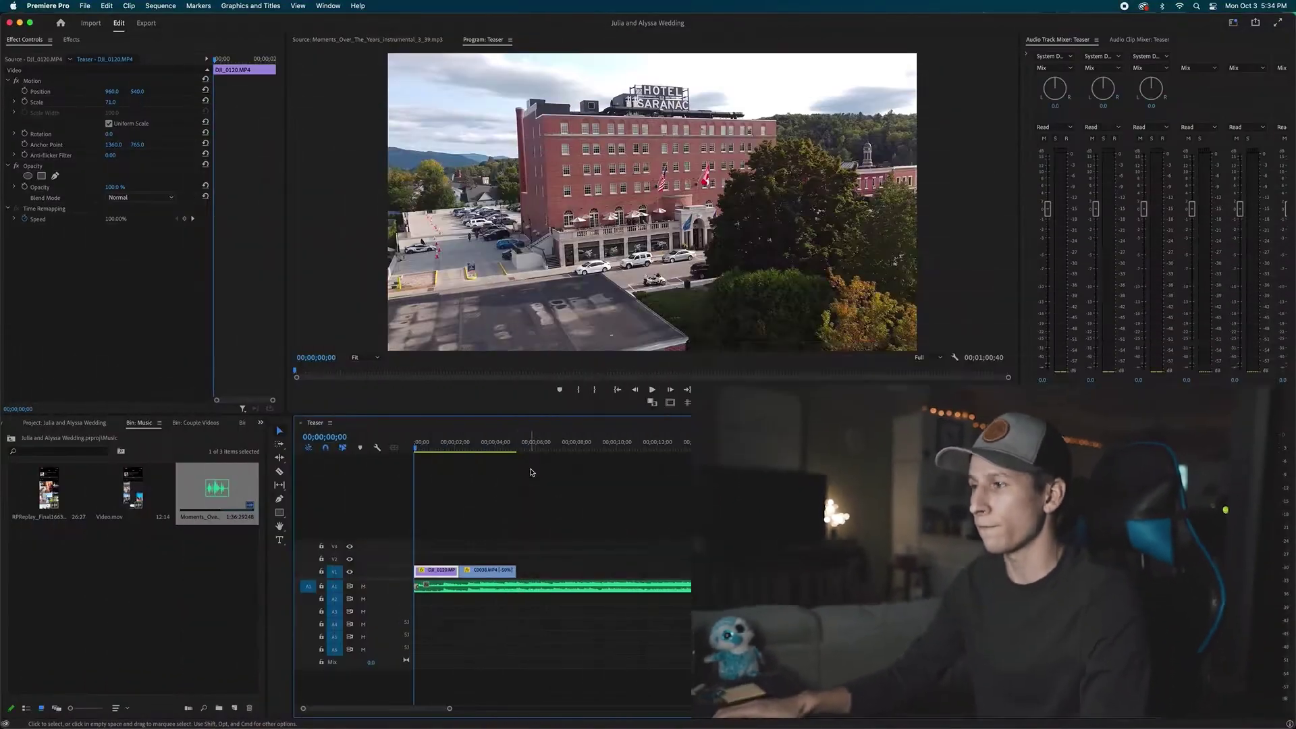
Step: Place the playhead on the cut between the DJI_0120.MP4 and C0038.MP4 clips, at 00;00;02;16
left_click(444, 443)
left_click_drag(446, 443, 506, 442)
key("=")
key("minus")
key("equal")
left_click(520, 520)
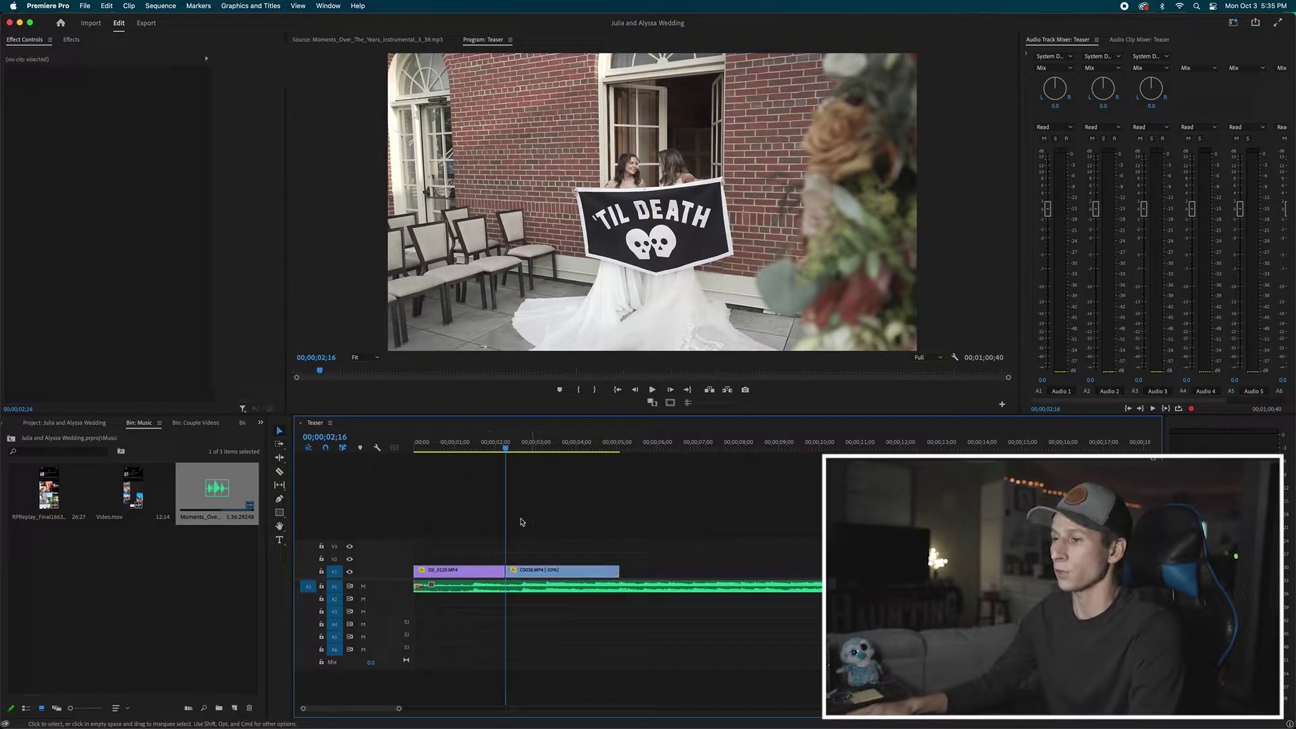
Step: Create a new adjustment layer with the default settings in the project's root bin
left_click(162, 546)
left_click(11, 438)
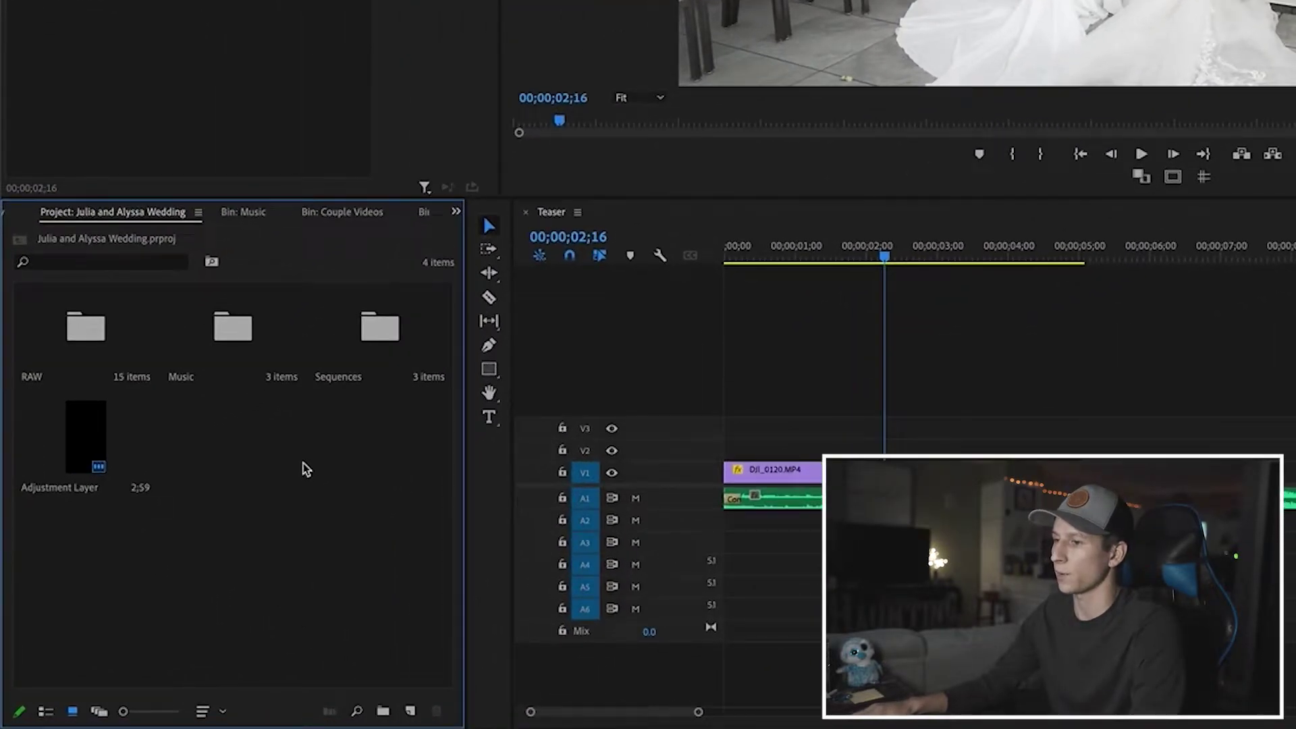
right_click(306, 469)
mouse_move(418, 456)
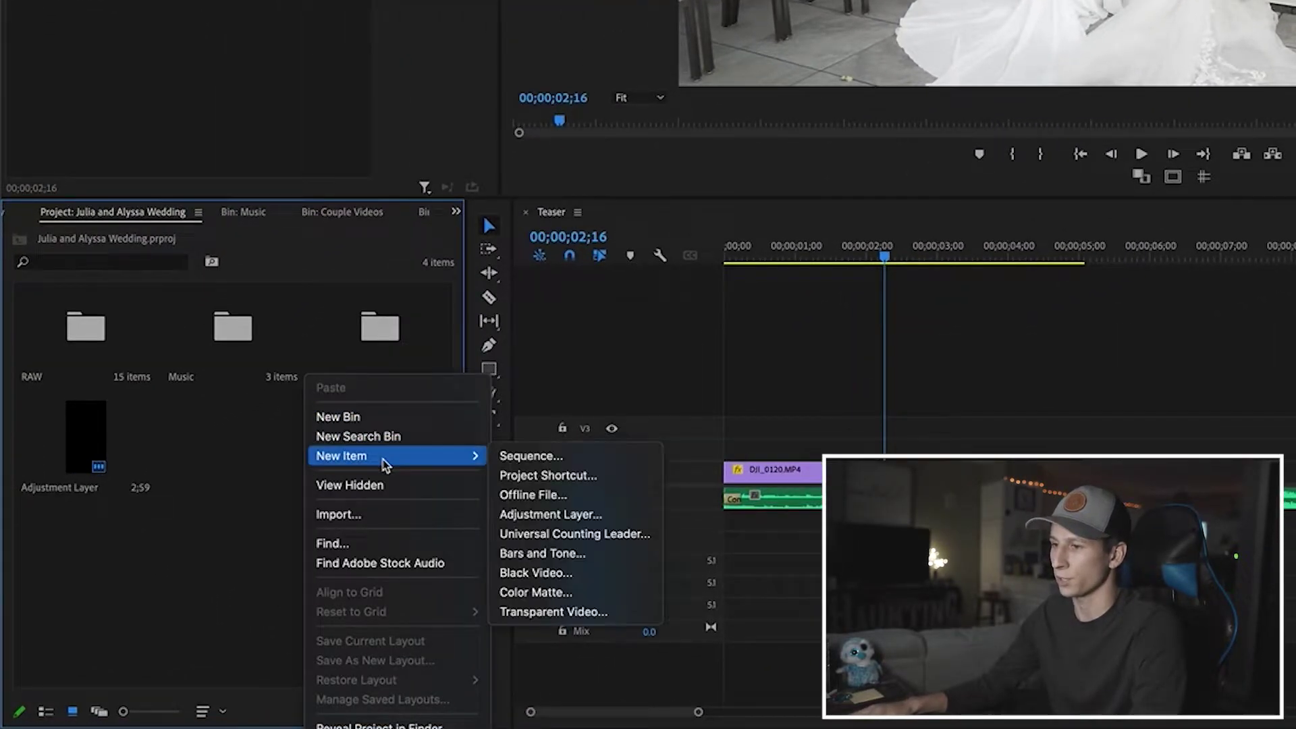
left_click(550, 515)
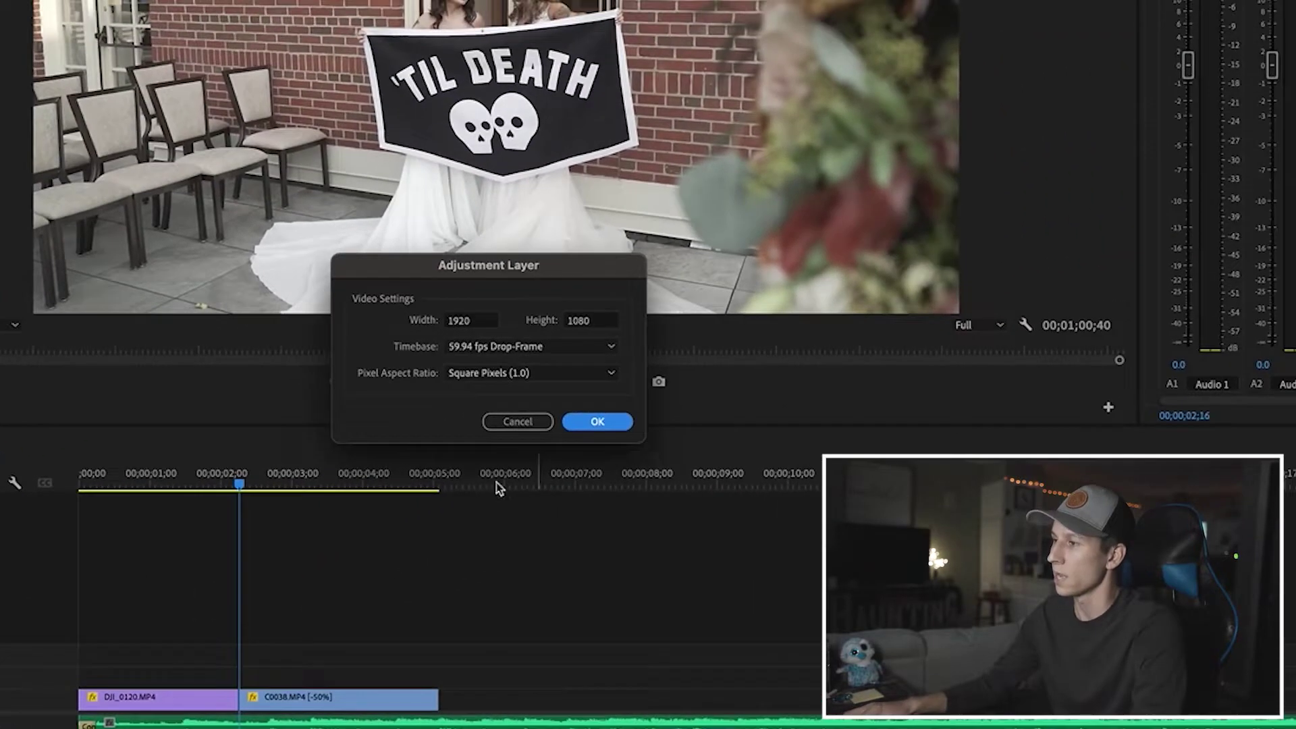
left_click(626, 423)
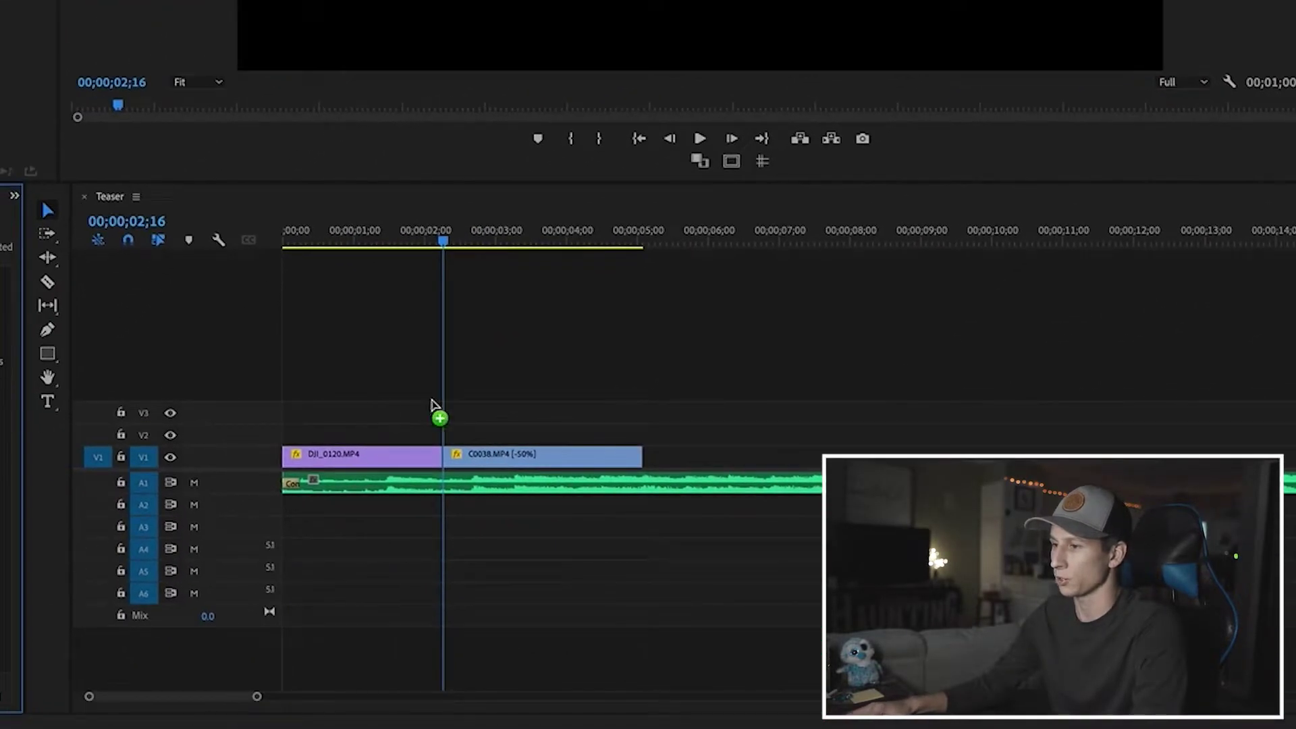
Step: Place the new adjustment layer on track V2 so that it spans the cut between the two clips
left_click_drag(435, 404, 410, 442)
left_click_drag(552, 432, 554, 431)
left_click(408, 432)
Step: Position the playhead 20 frames before the cut, at 00;00;01;56
left_click_drag(443, 228, 442, 231)
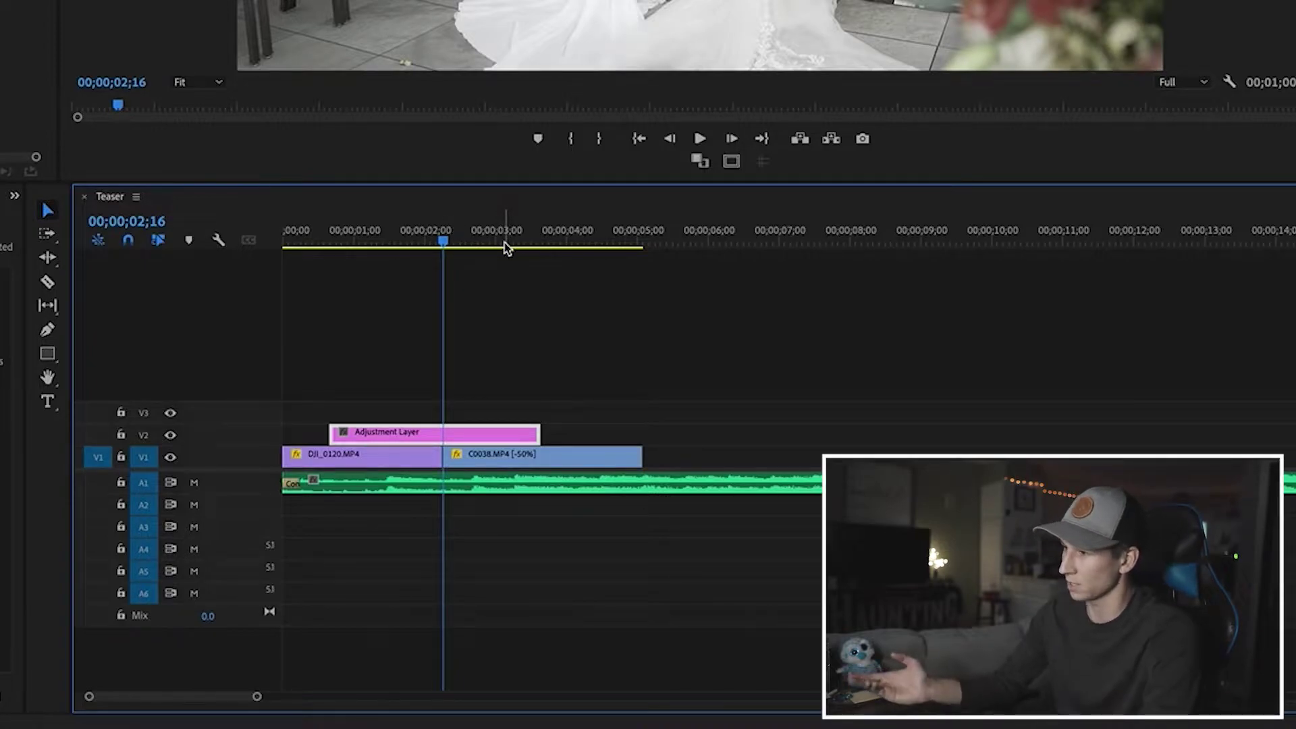
left_click_drag(449, 233, 457, 233)
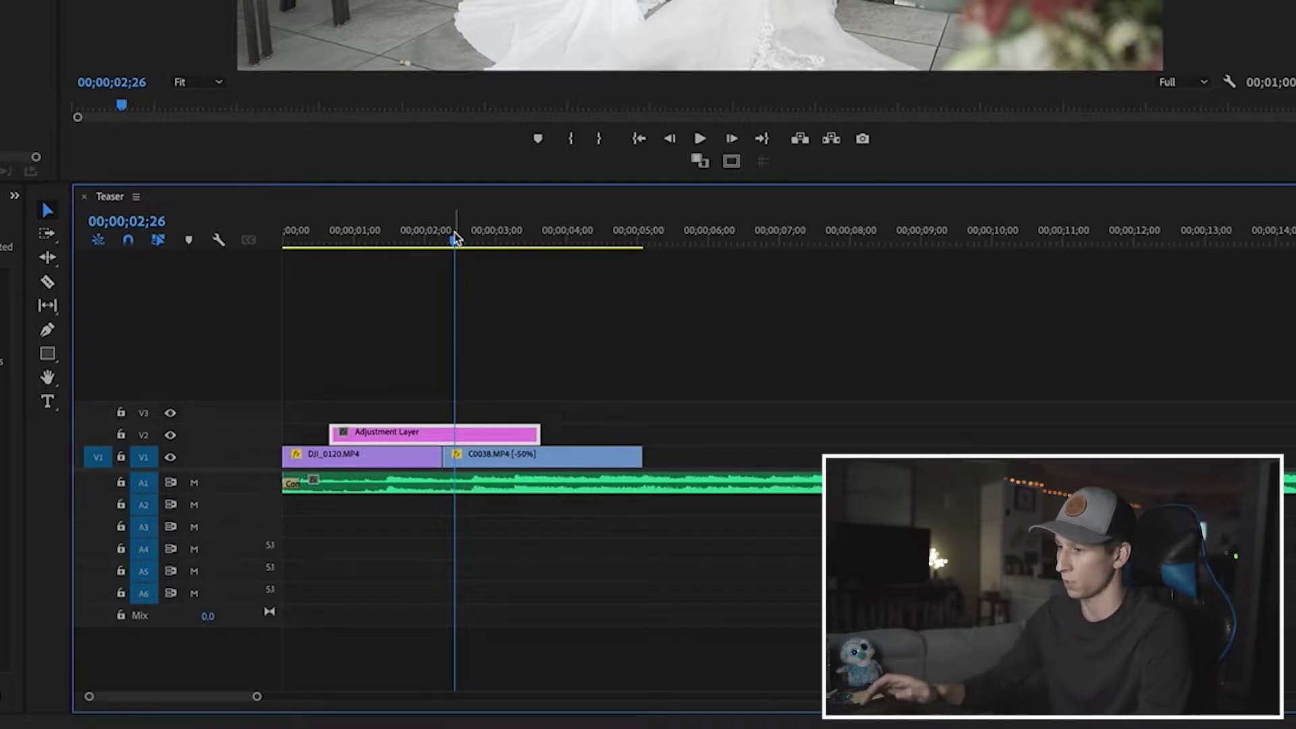
key("Up")
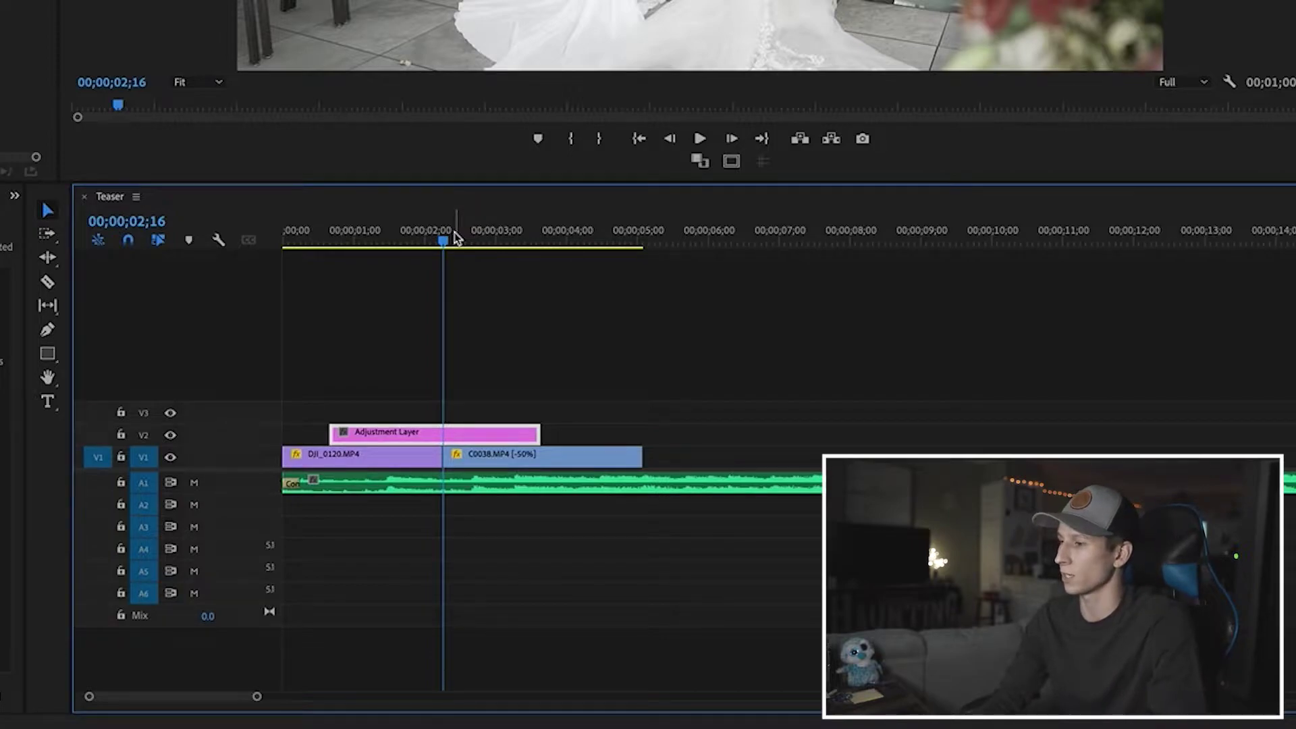
key("Left")
key("Left")
key("Left")
key("Left")
key("Left")
key("Left")
key("Left")
key("Left")
key("Left")
key("Left")
key("Left")
key("Left")
key("Left")
key("Left")
key("Left")
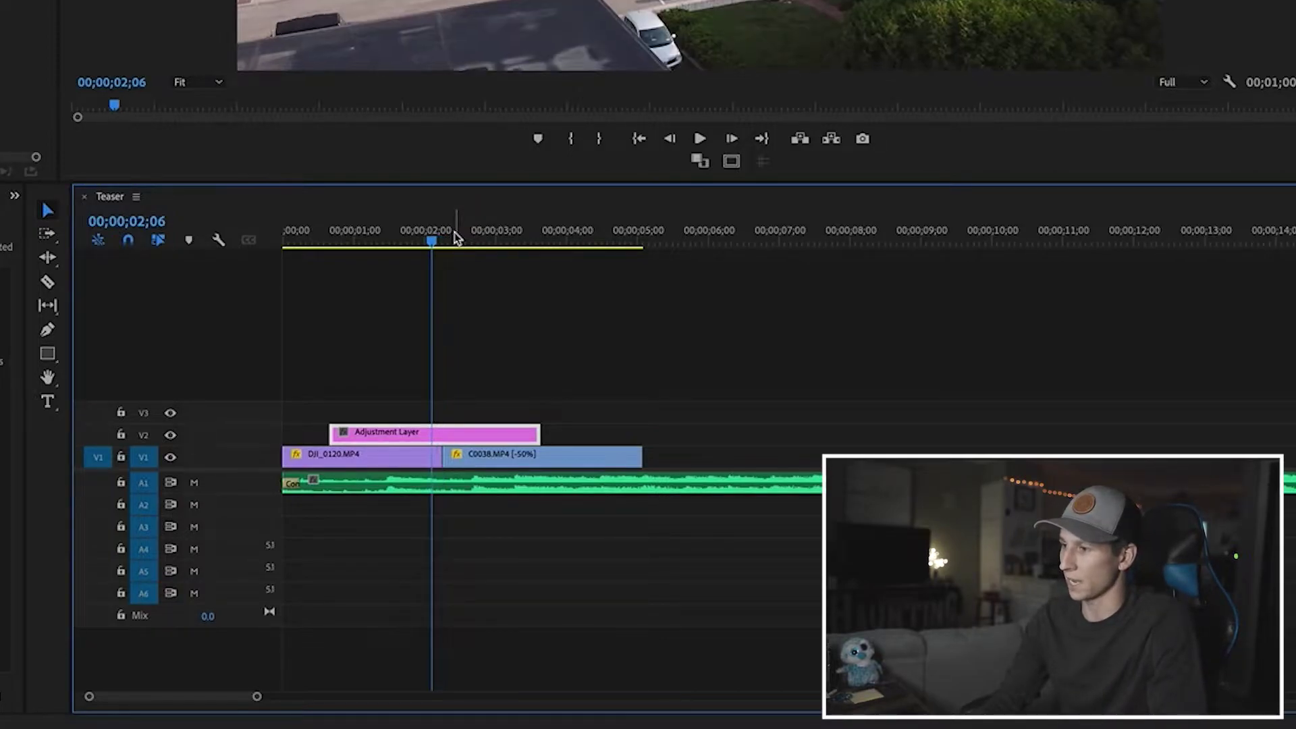
key("Left")
key("Left")
key("Left")
key("Left")
key("Left")
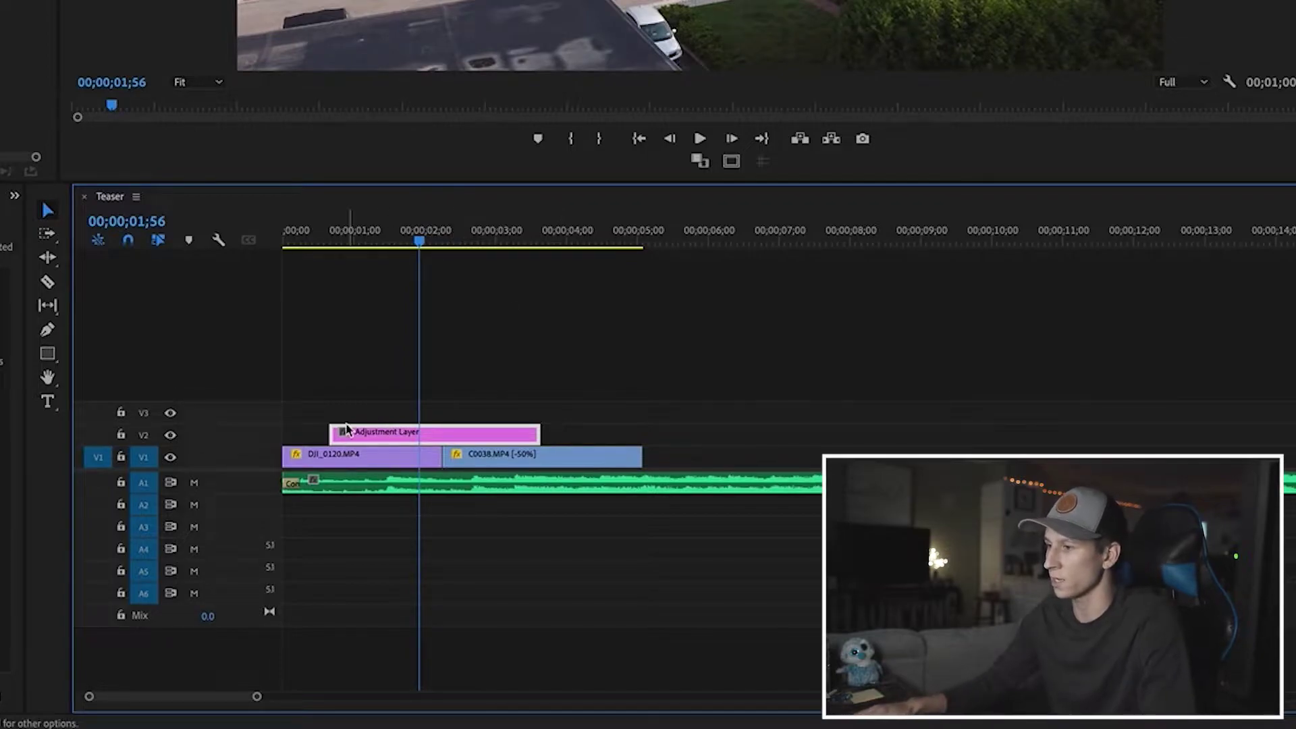
Step: Trim the adjustment layer to start at 00;00;01;56 and end at the cut between the two clips
left_click_drag(331, 431, 419, 431)
left_click_drag(540, 432, 438, 432)
left_click_drag(440, 231, 419, 232)
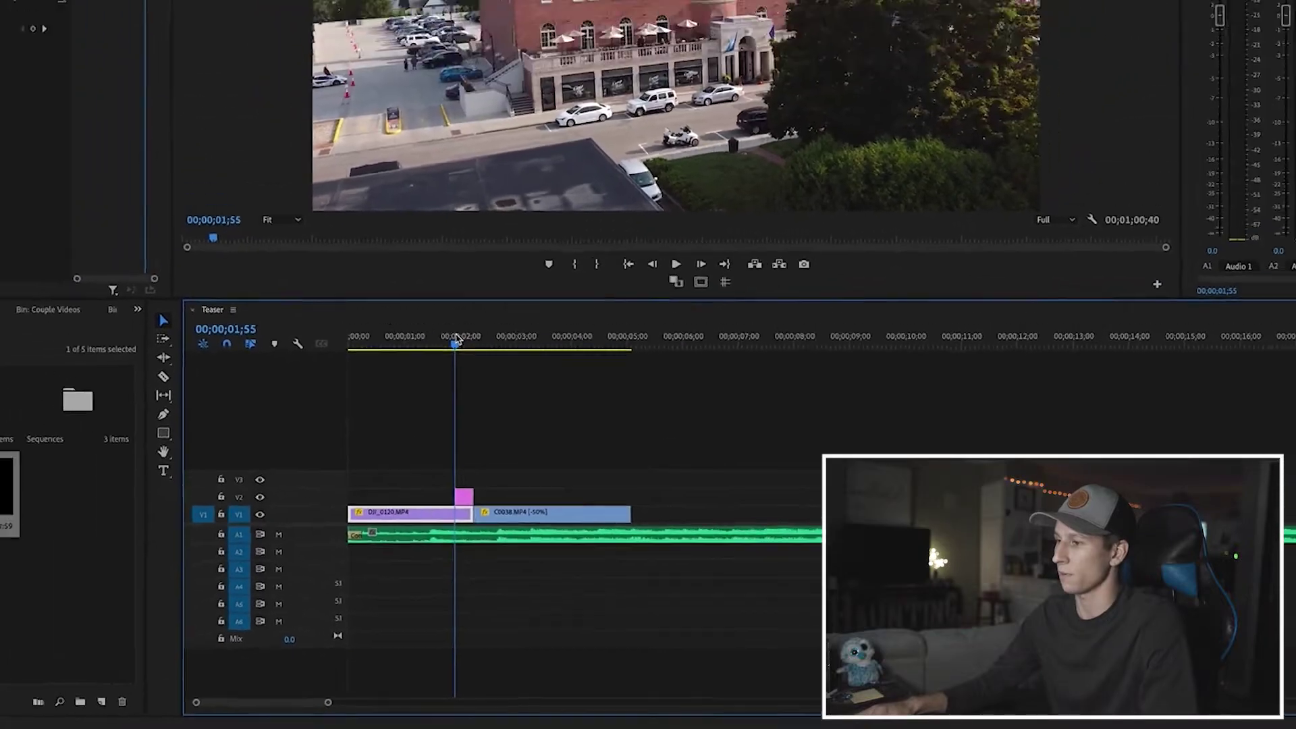
left_click_drag(456, 337, 459, 337)
left_click_drag(495, 443, 504, 444)
key("equal")
key("equal")
Step: Find the Transform effect by searching for "transform" and apply it to the adjustment layer
left_click(758, 560)
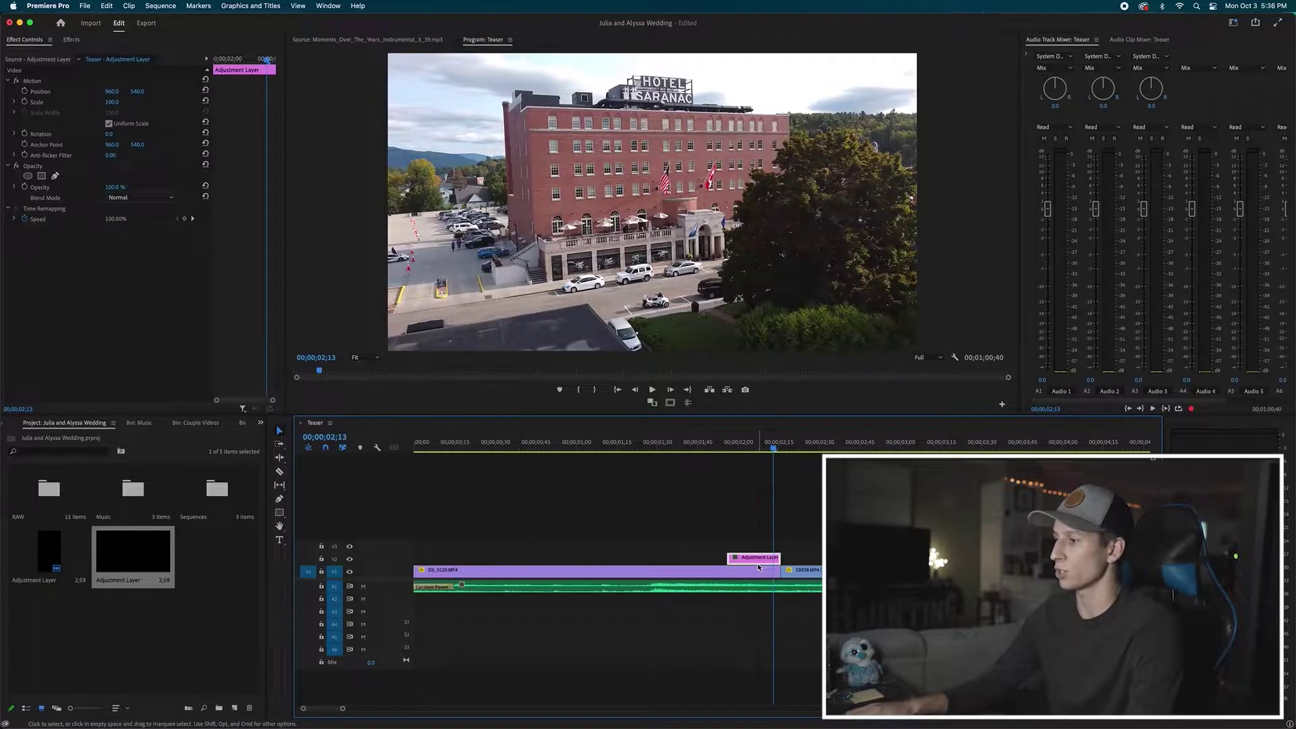
left_click(71, 39)
left_click(45, 54)
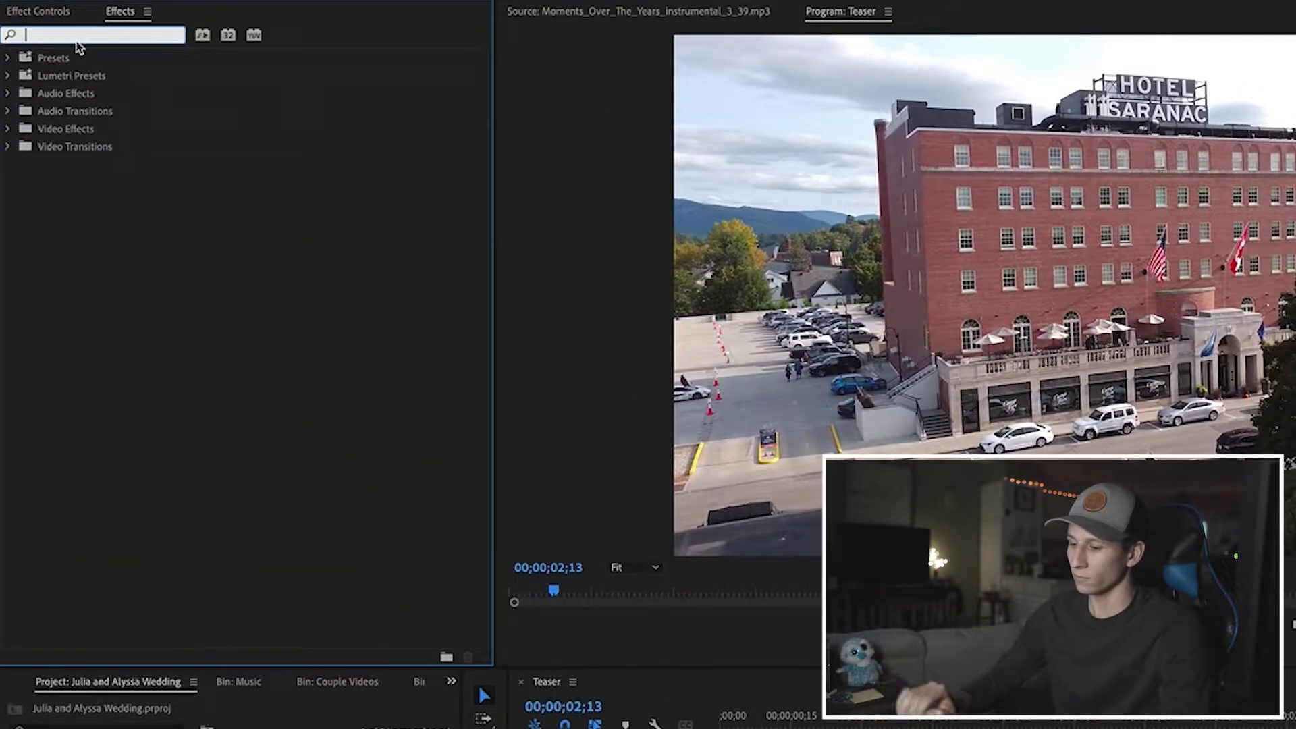
type("transf")
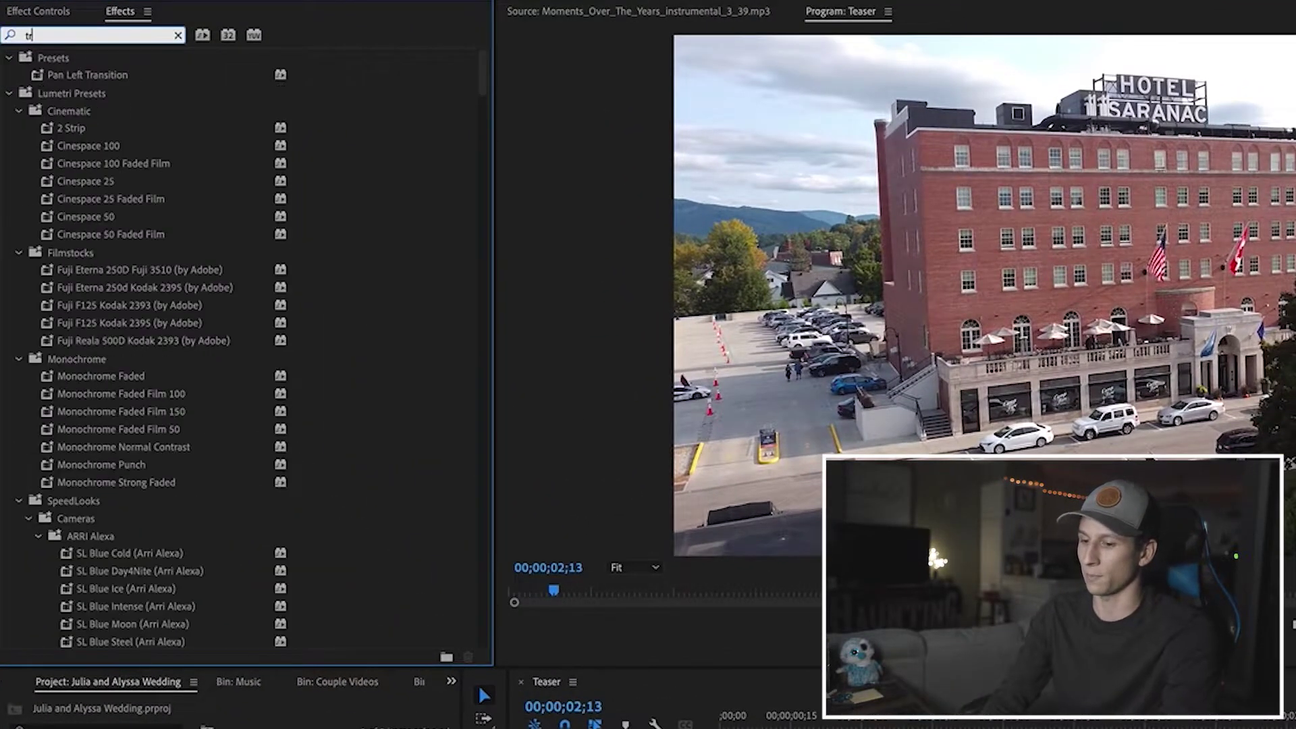
type("rom")
key("BackSpace")
type("orm")
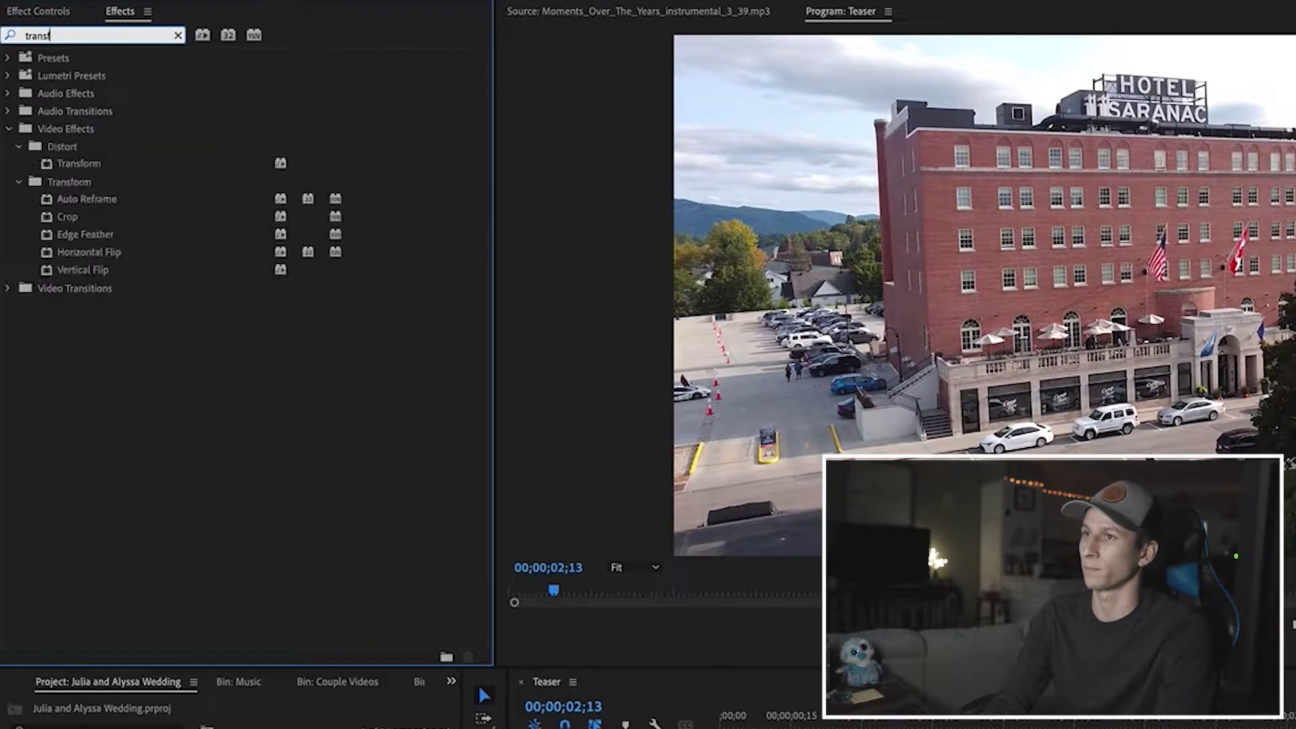
left_click(86, 162)
left_click_drag(86, 157, 389, 442)
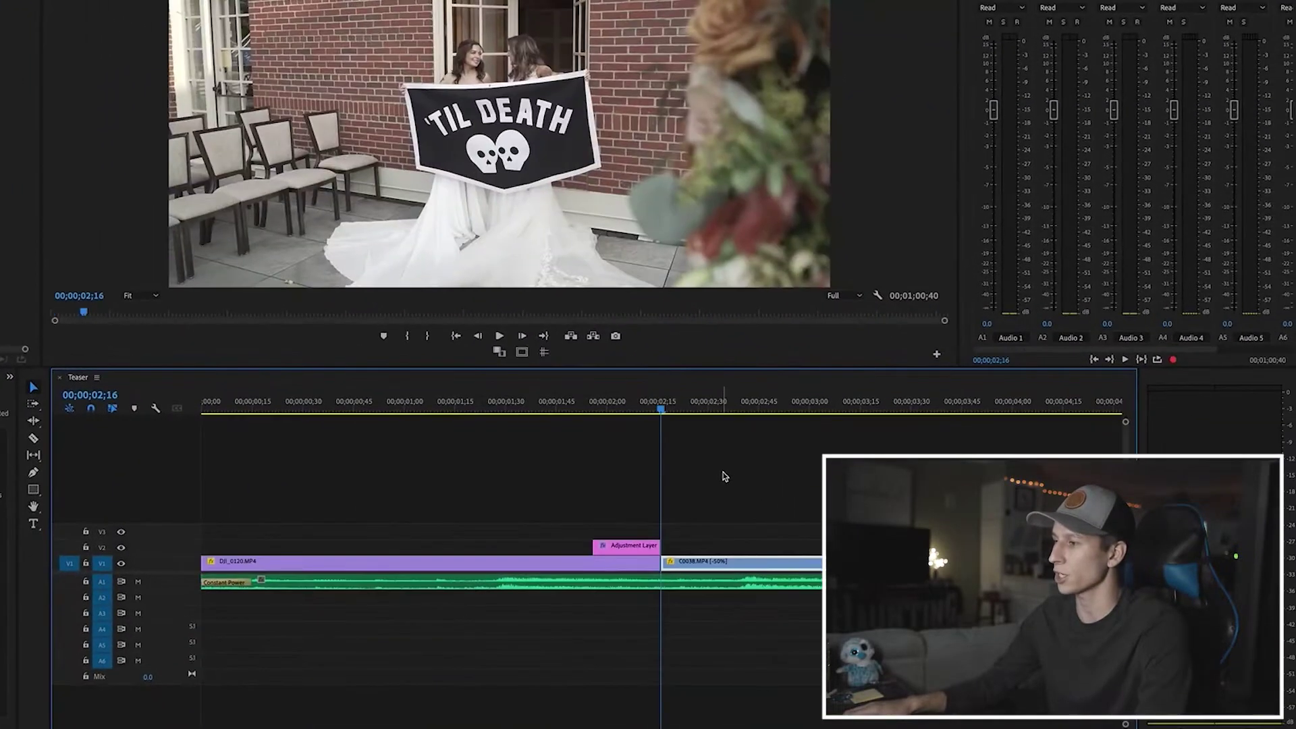
Step: Target track V2 for edit-point navigation and place the playhead at the start of the adjustment layer
key("Down")
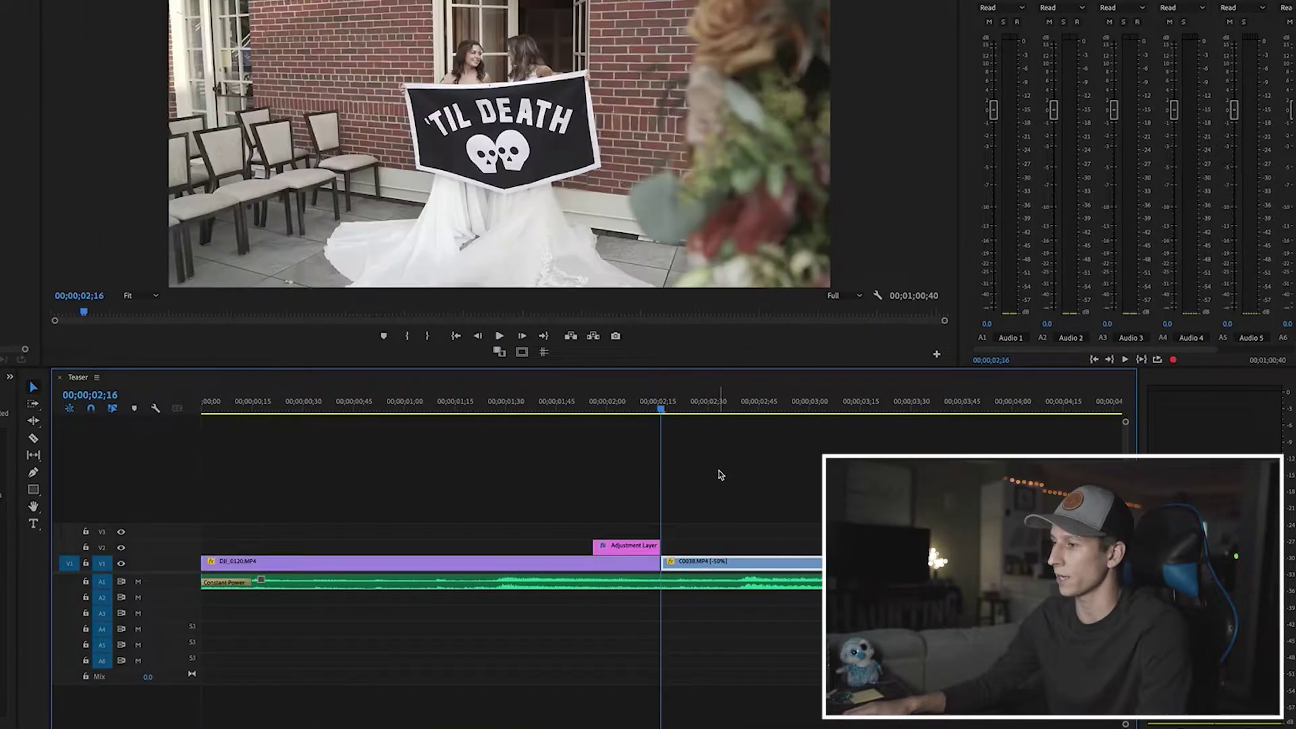
left_click(102, 548)
key("Up")
key("Down")
key("Up")
key("Down")
key("Up")
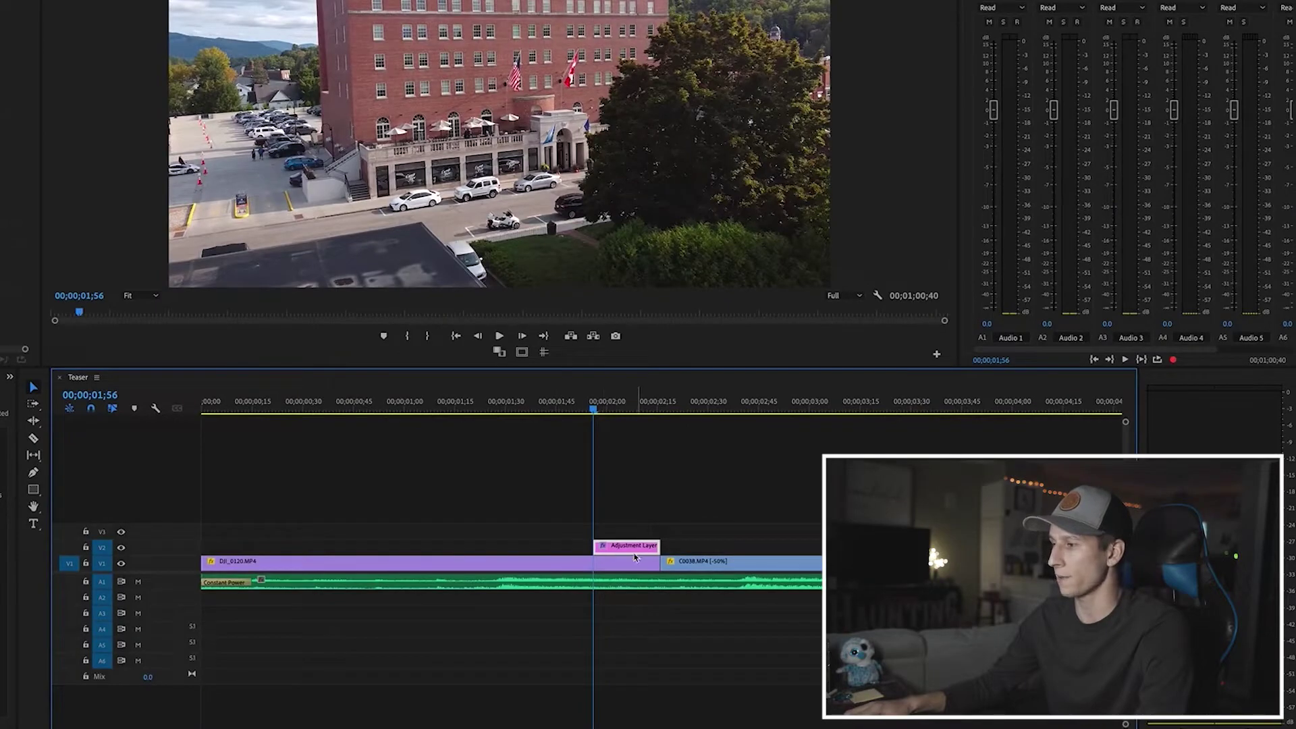
Step: Set the Transform effect's Scale to 300 at the end of the adjustment layer
key("Down")
left_click(654, 544)
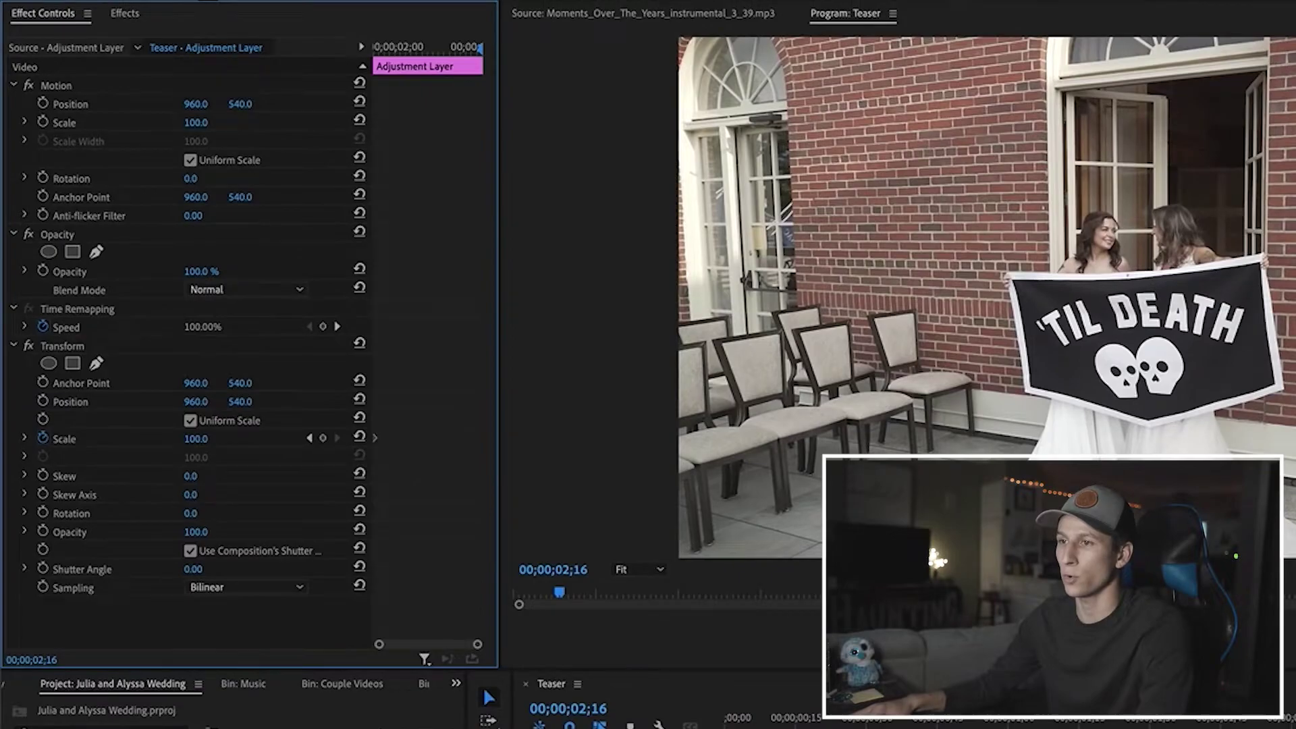
left_click(196, 439)
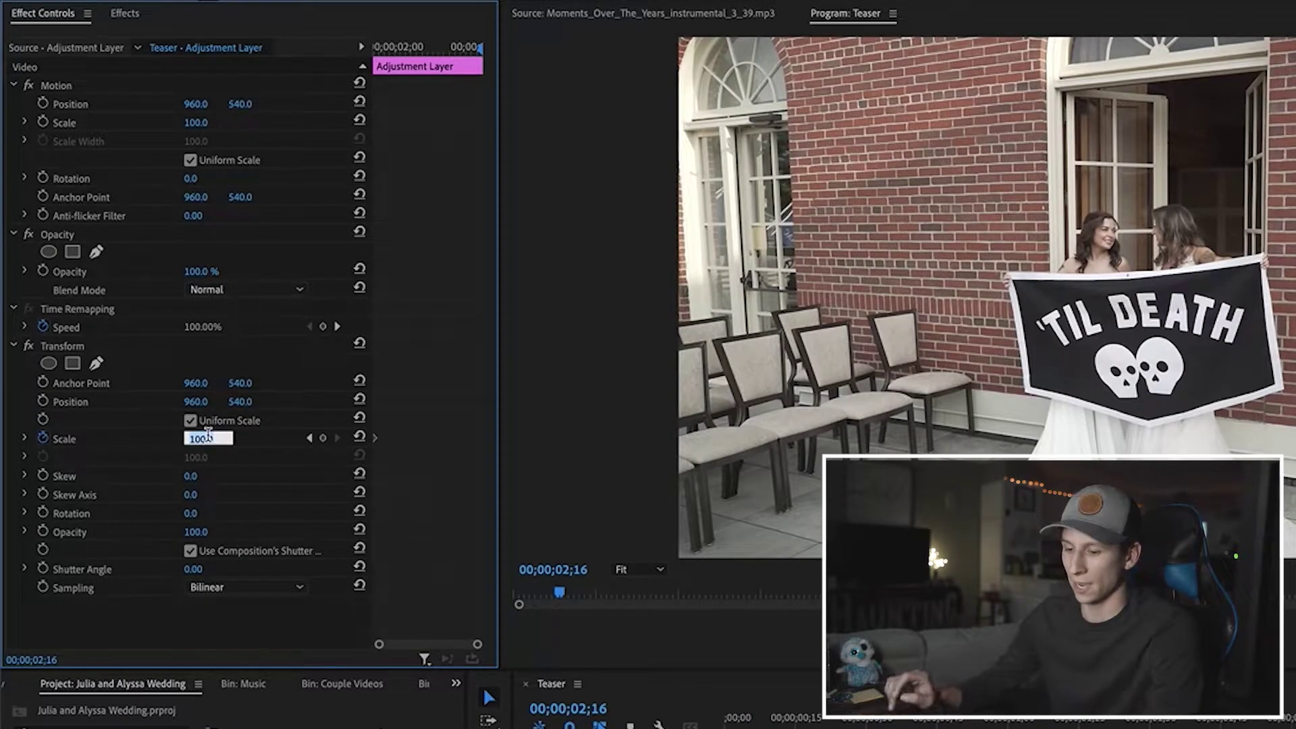
type("300")
key("Return")
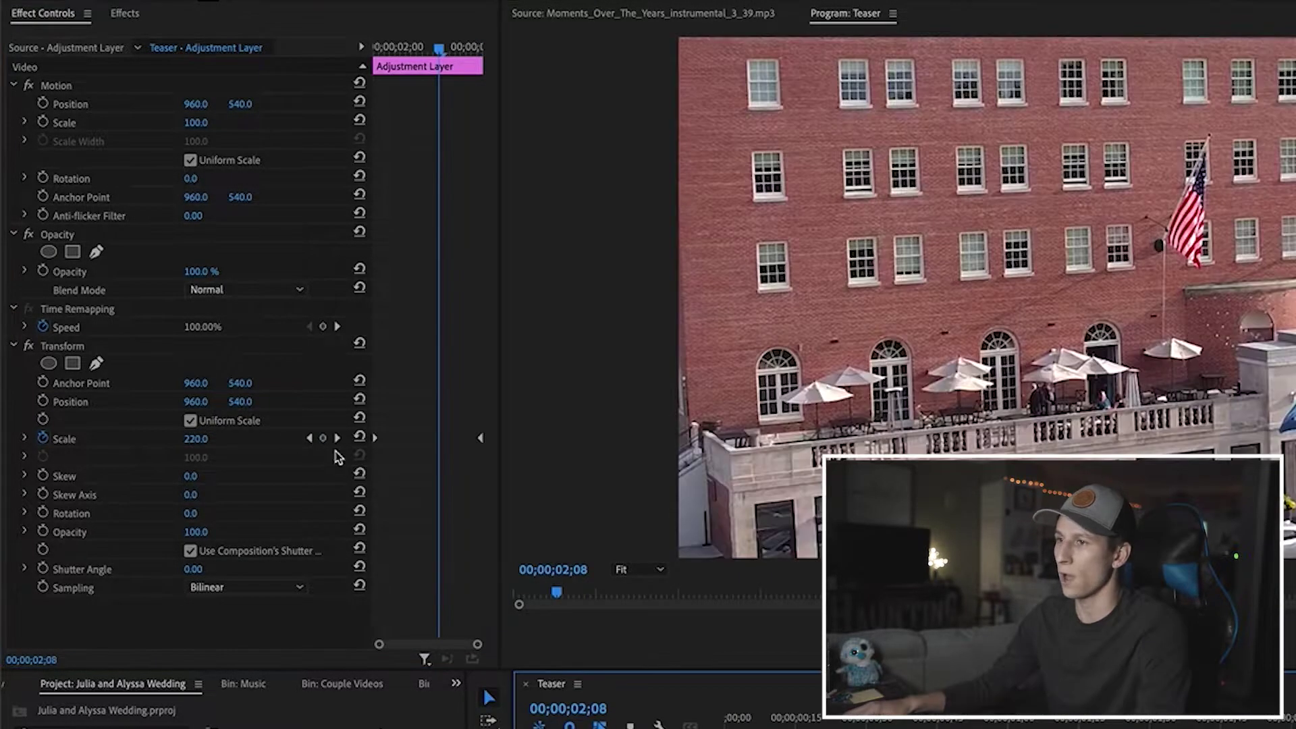
left_click(386, 456)
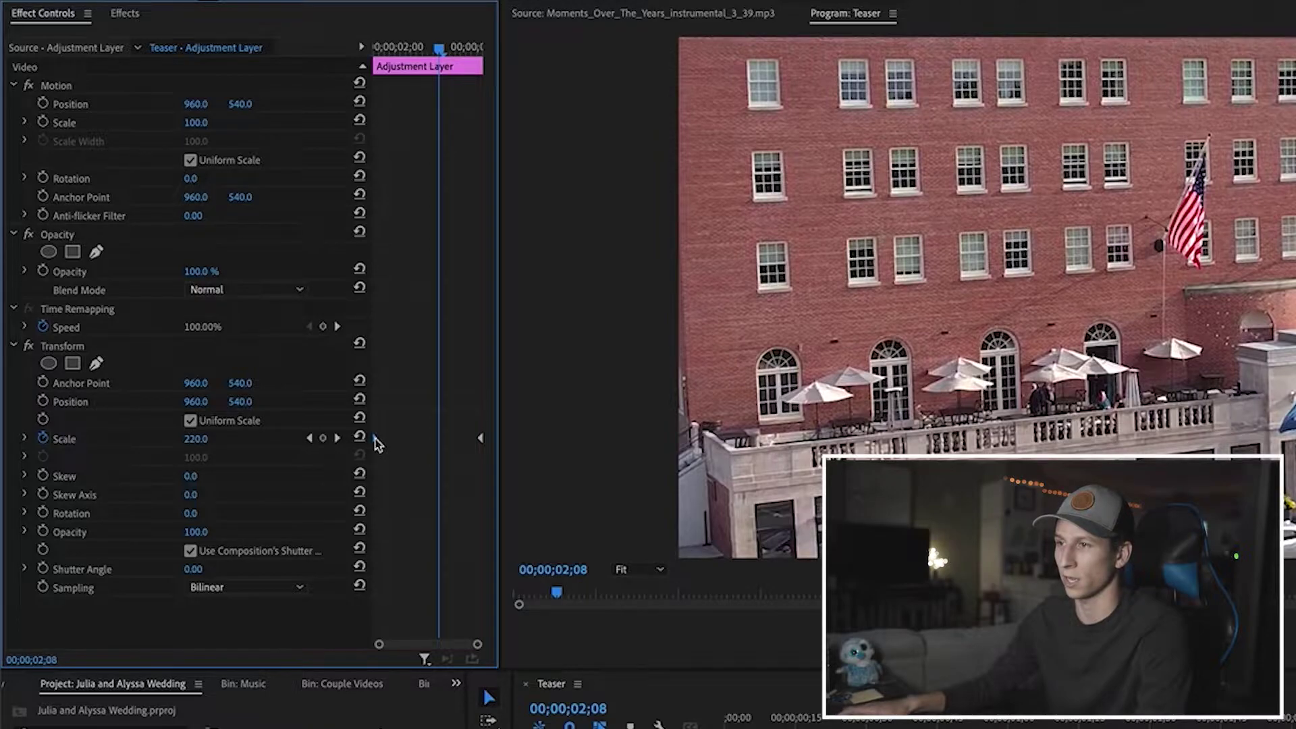
Step: Apply Ease Out to the first Transform Scale keyframe and Ease In to the last one
right_click(375, 440)
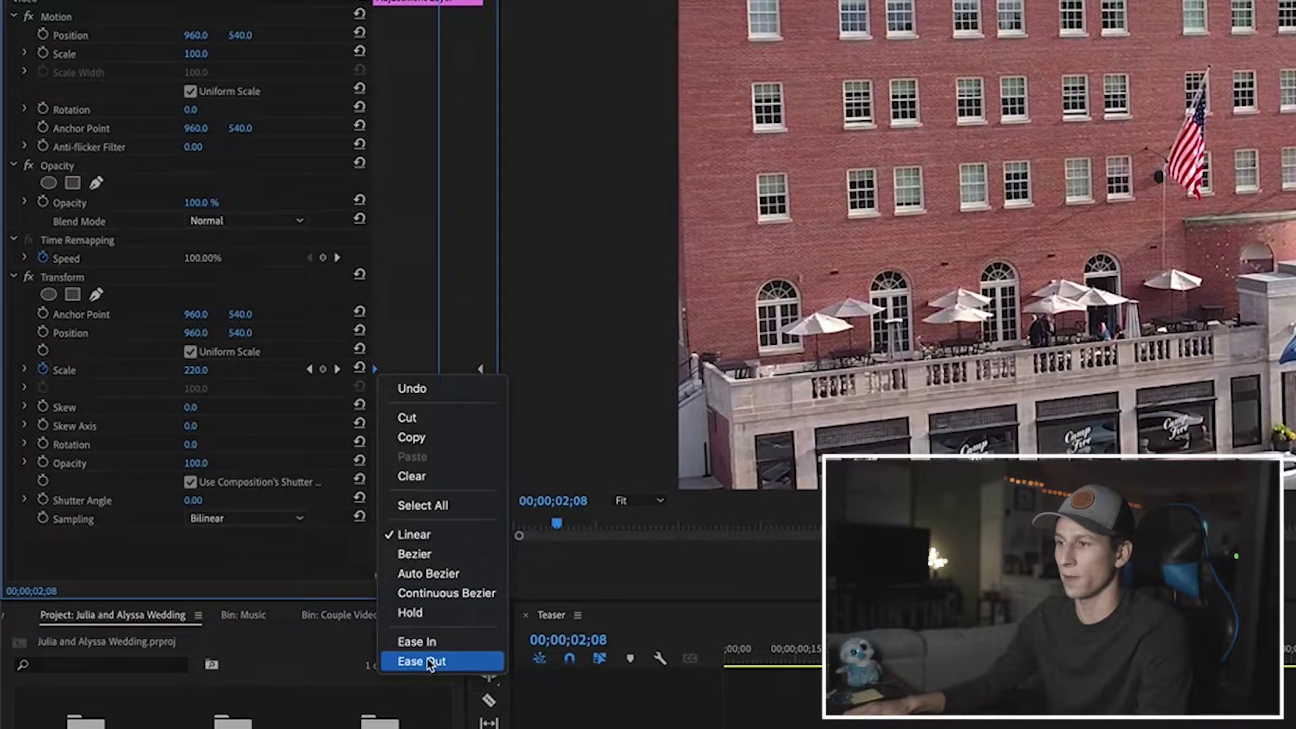
left_click(428, 664)
right_click(480, 370)
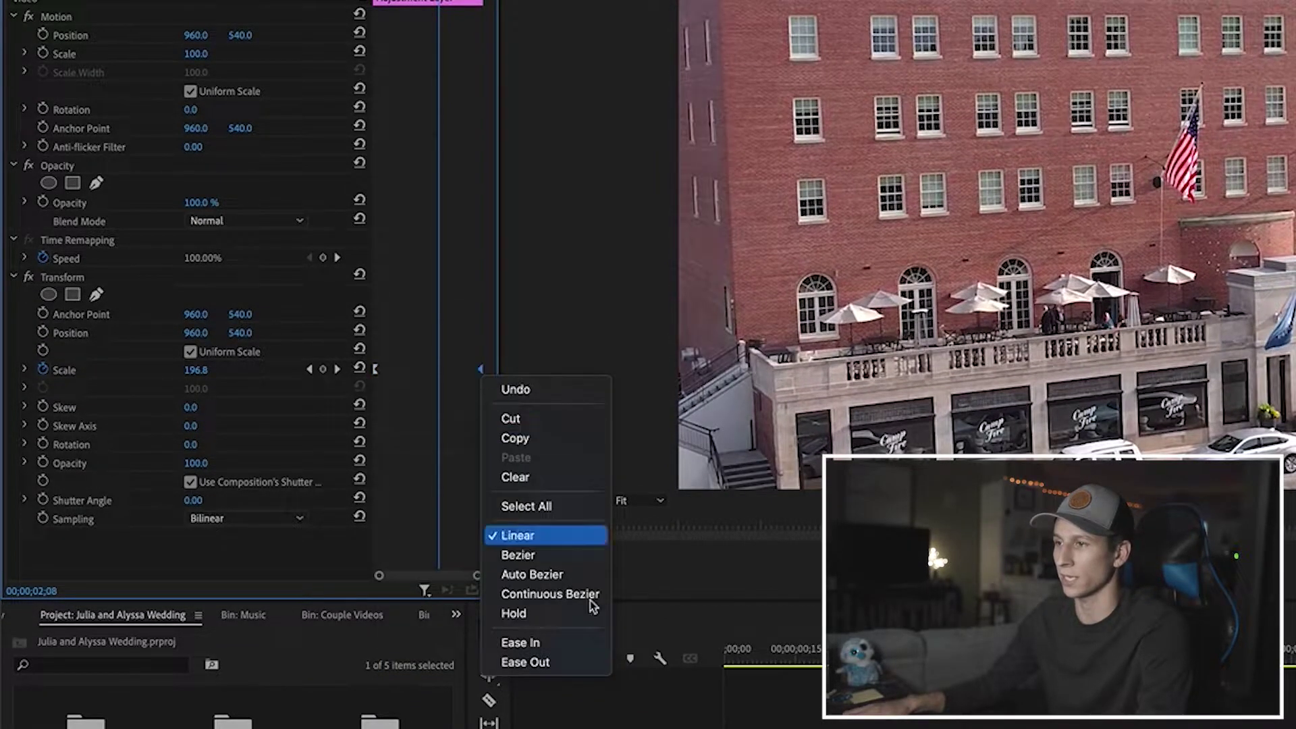
left_click(577, 642)
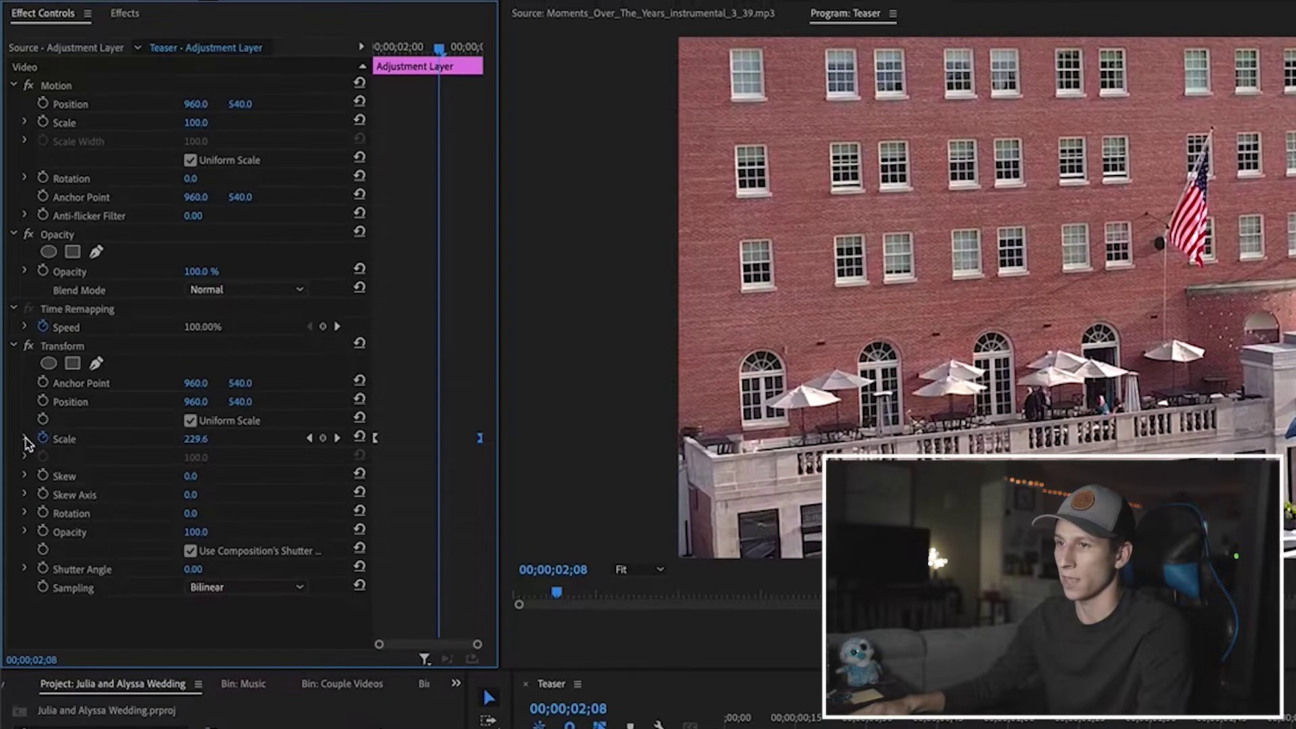
Step: Expand and enlarge the Transform Scale graph, and extend the first keyframe's handle horizontally to about mid-layer for a slower start
left_click(26, 440)
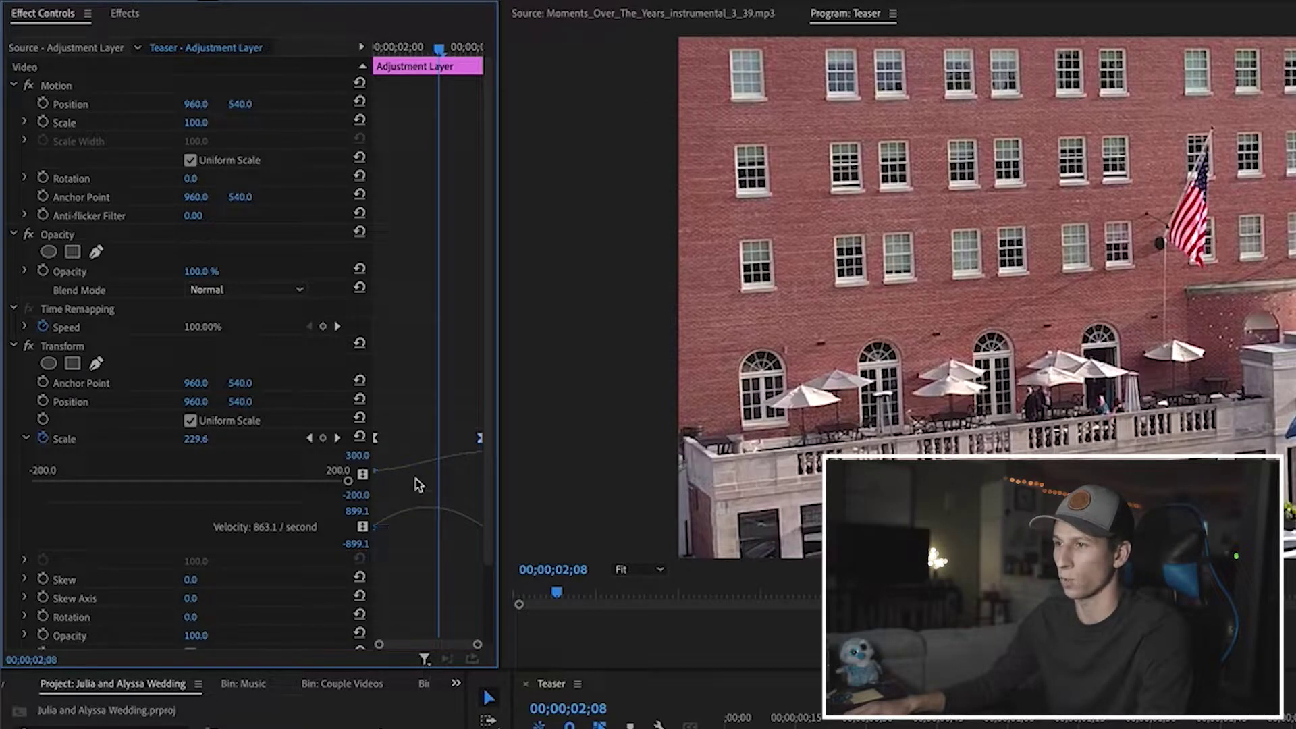
left_click_drag(402, 501, 397, 604)
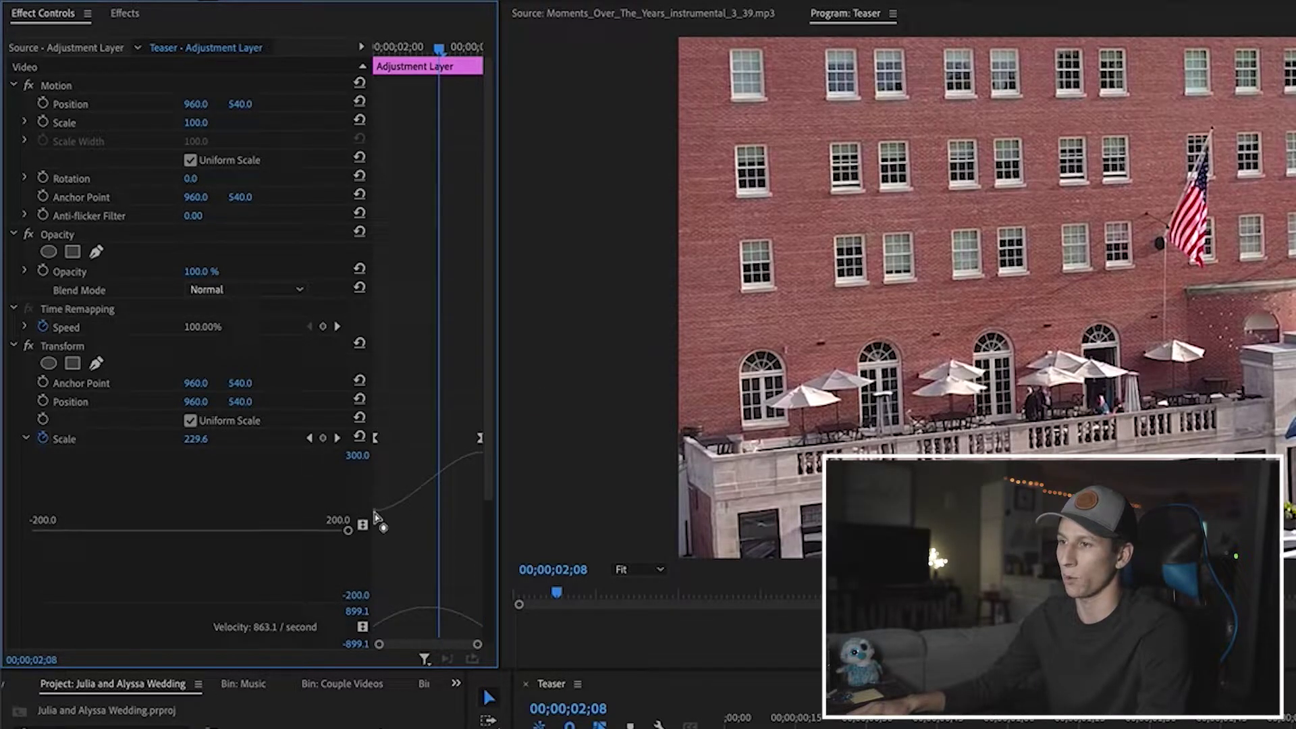
left_click_drag(378, 517, 437, 520)
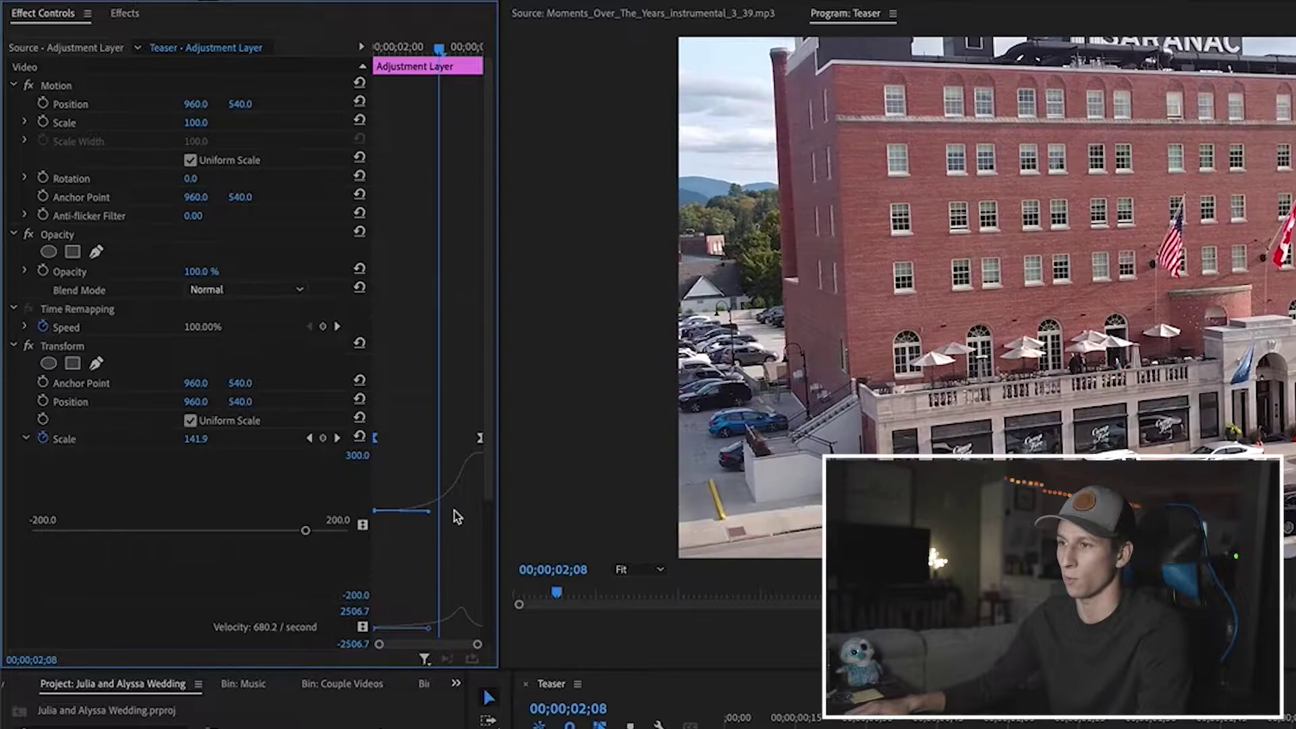
Step: Try tilting the first Scale keyframe's curve handle downward and check the frames near 00;00;02;03
left_click_drag(429, 514, 428, 524)
mouse_move(832, 724)
left_mouse_down()
mouse_move(799, 723)
mouse_move(832, 724)
mouse_move(812, 724)
left_mouse_up()
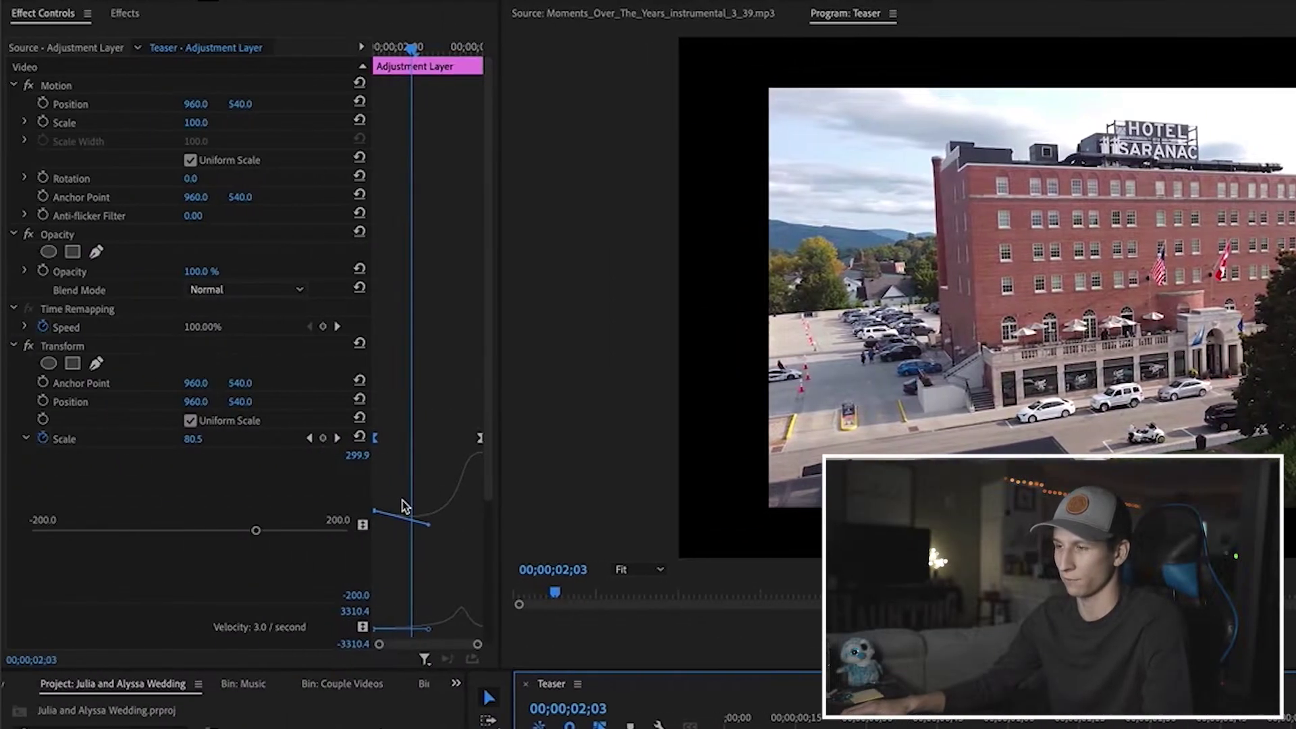
left_click_drag(402, 500, 409, 500)
mouse_move(412, 50)
left_mouse_down()
mouse_move(383, 50)
mouse_move(428, 50)
mouse_move(406, 51)
left_mouse_up()
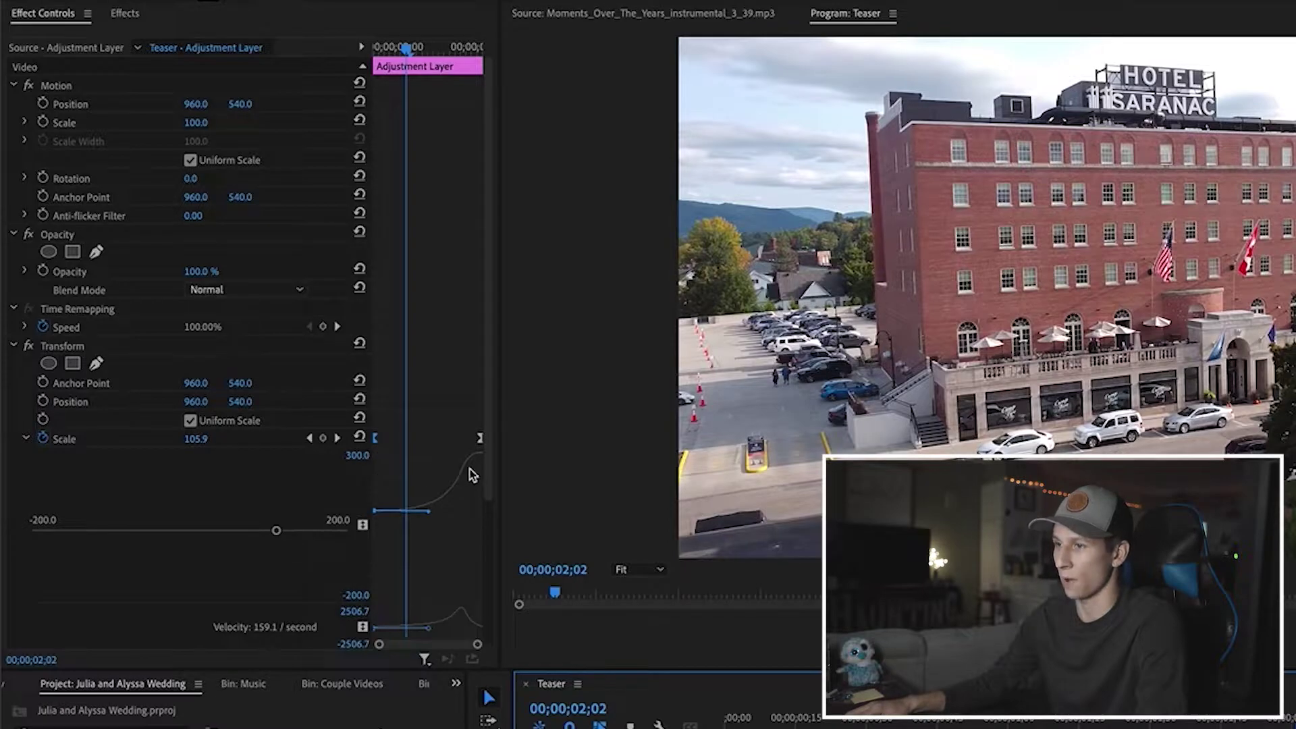
Step: Shift the last Scale keyframe slightly earlier and shorten and tilt its curve handle downward for a steeper finish
left_click(480, 438)
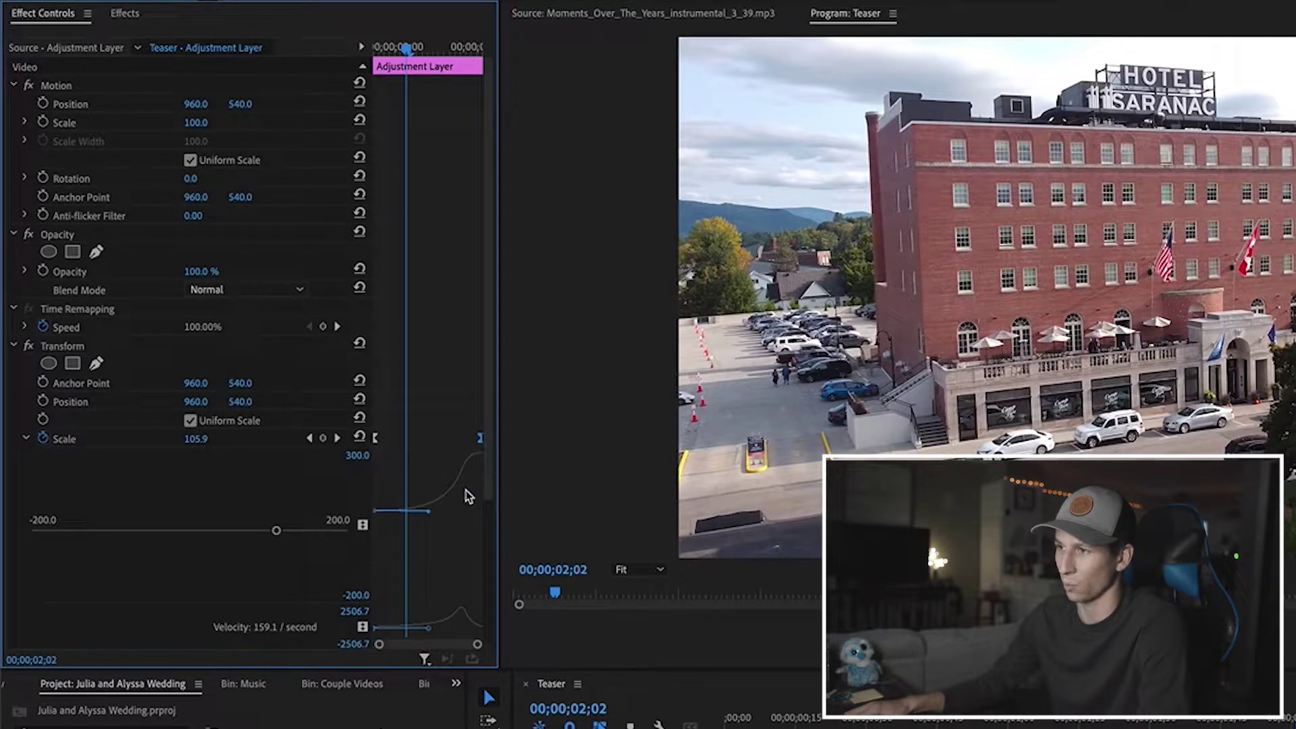
left_click_drag(479, 438, 475, 438)
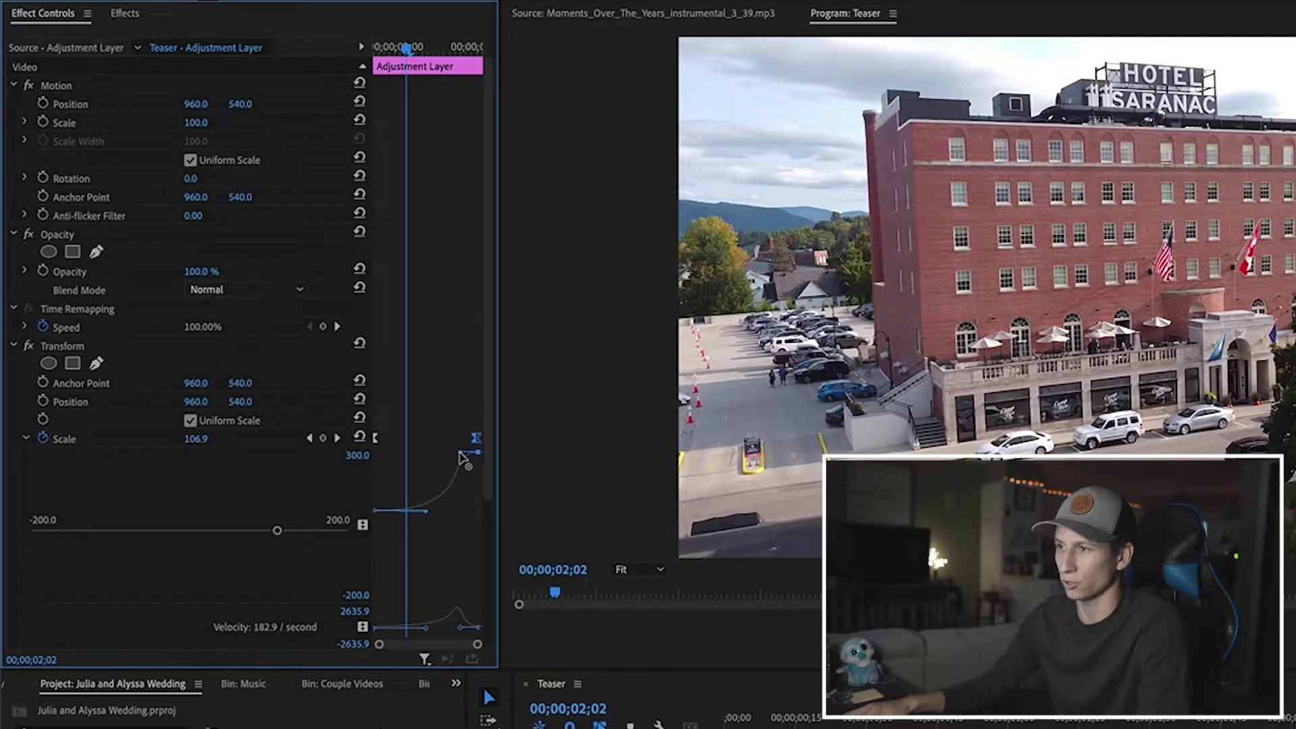
left_click_drag(460, 457, 470, 464)
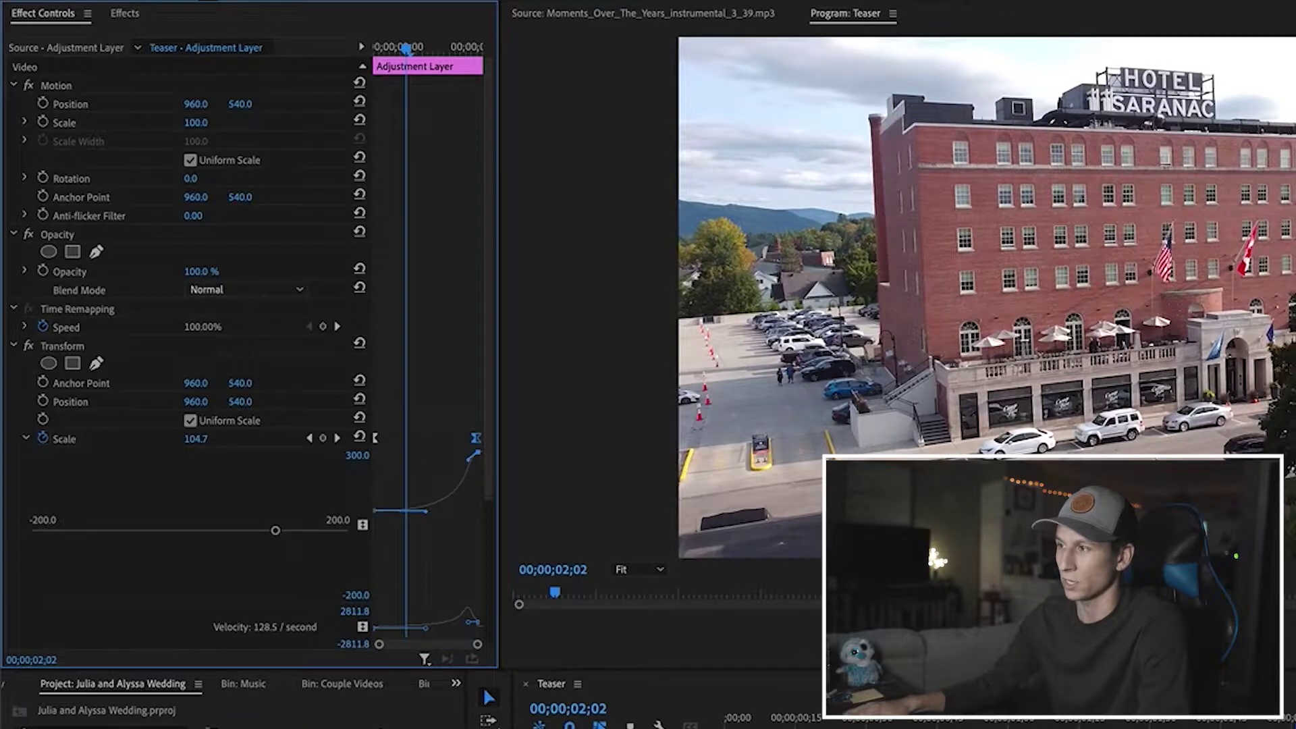
Step: Preview the zoom transition and move the last Scale keyframe to the adjustment layer's end at 00;00;02;16
left_click(1272, 727)
key("space")
left_click(1278, 726)
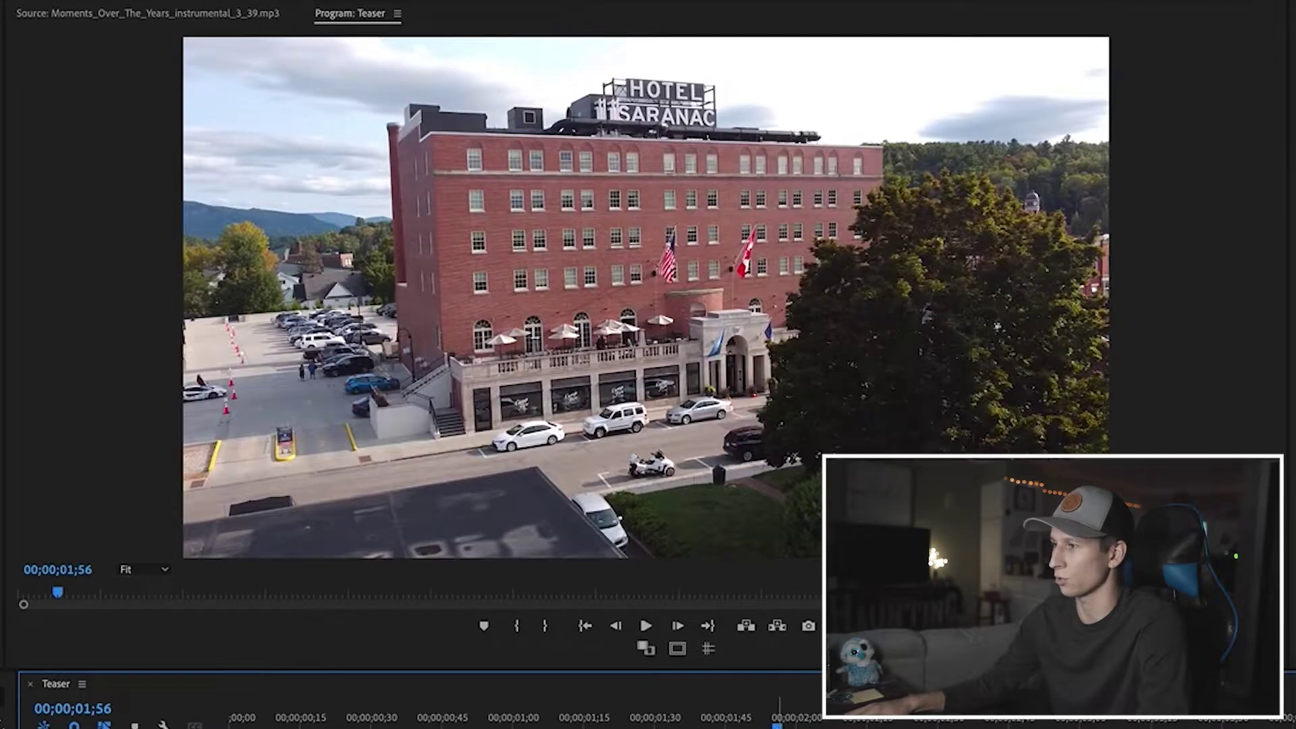
key("space")
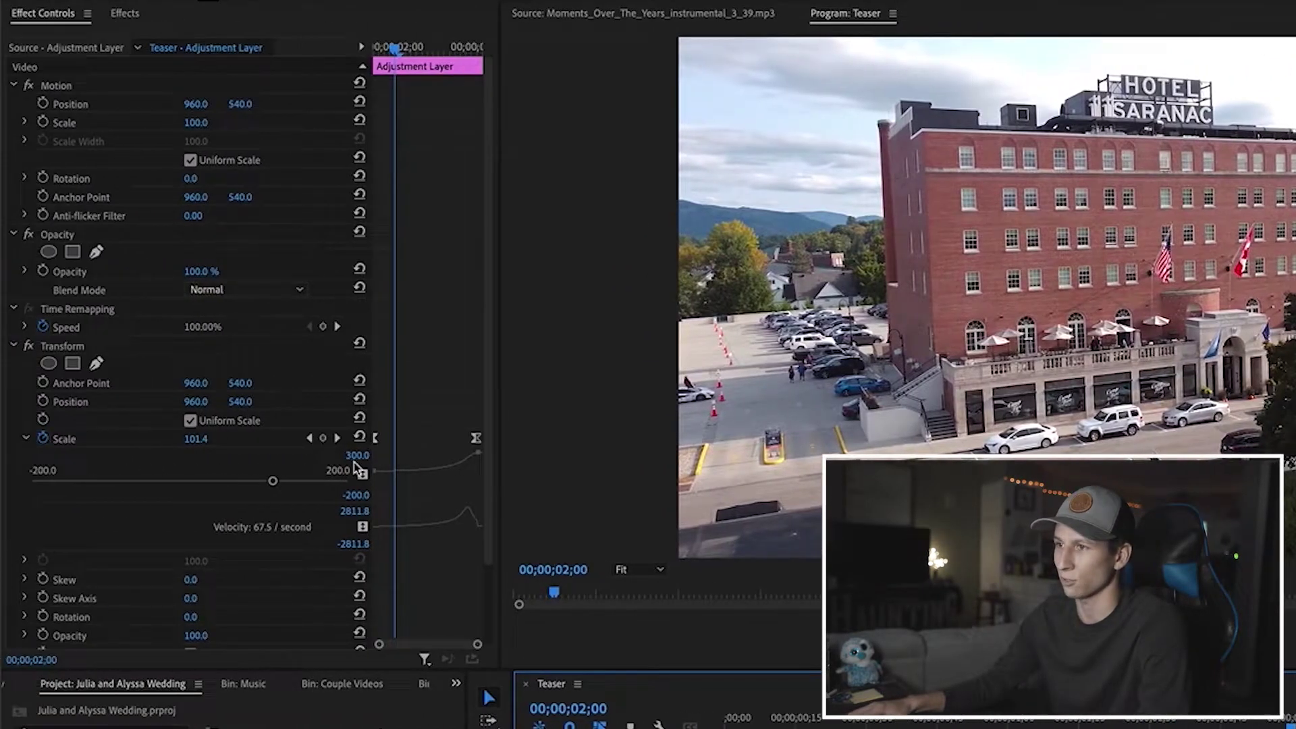
left_click(477, 453)
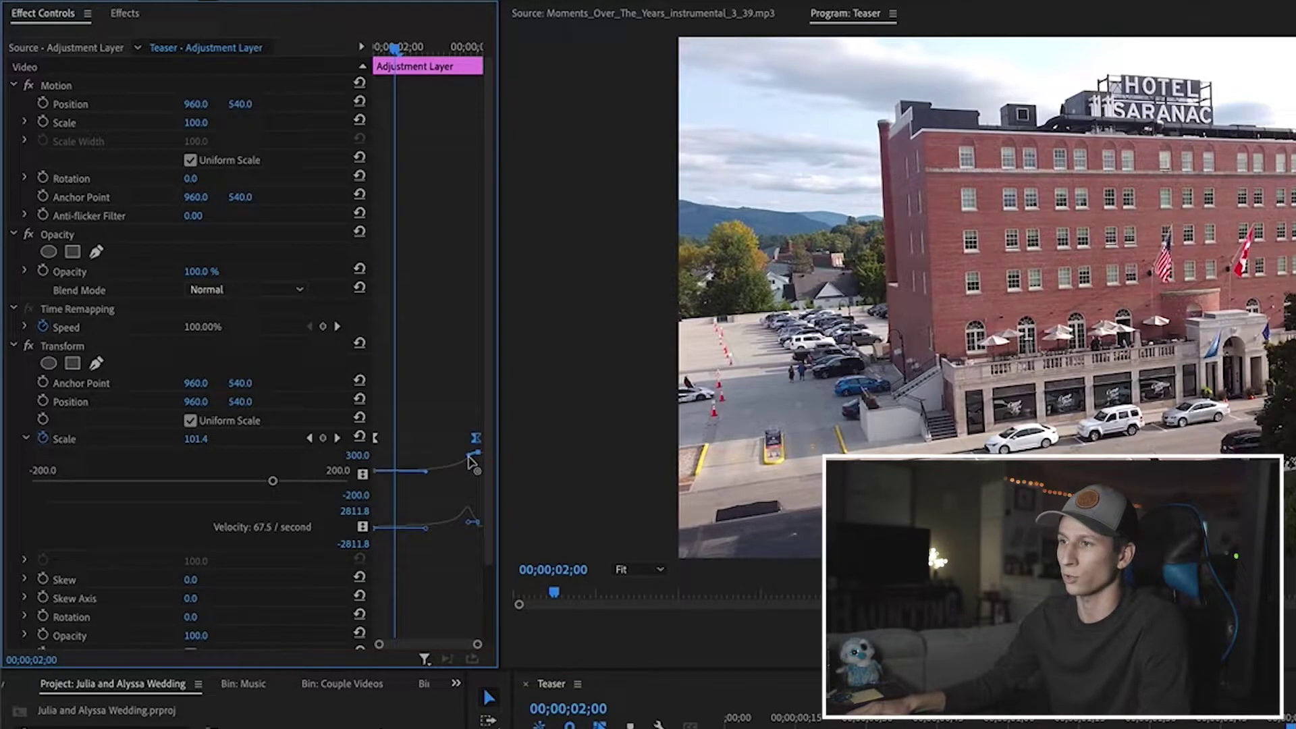
left_click_drag(468, 455, 483, 443)
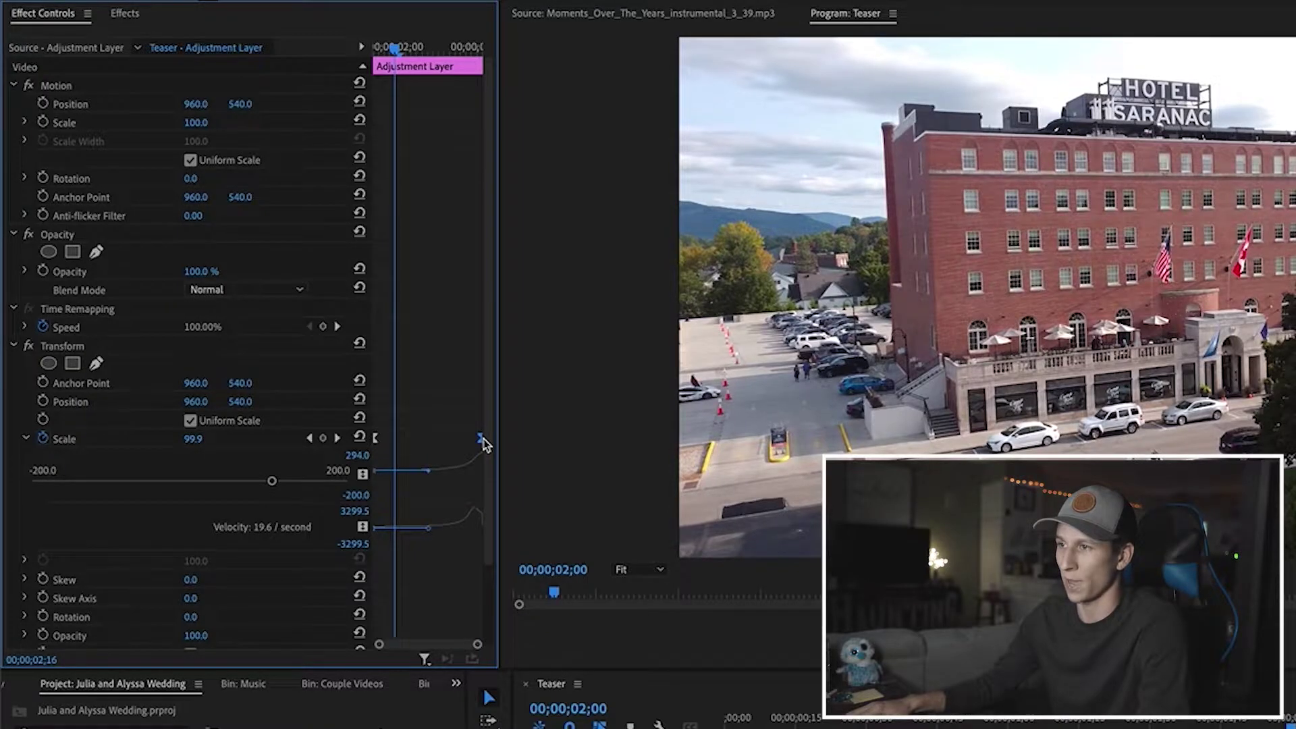
Step: Disable the Transform effect's use of the composition's shutter angle and set its Shutter Angle to 101
scroll(119, 563, "down", 3)
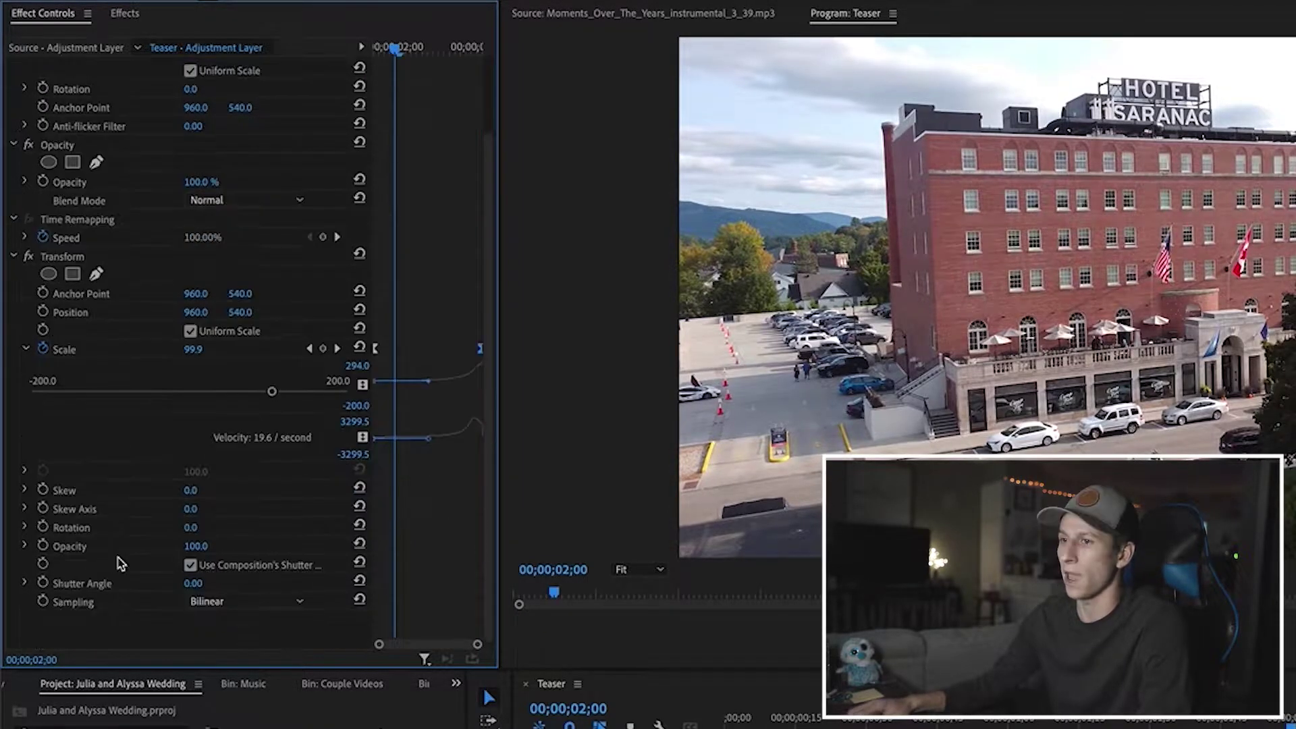
left_click(191, 567)
left_click_drag(193, 583, 220, 583)
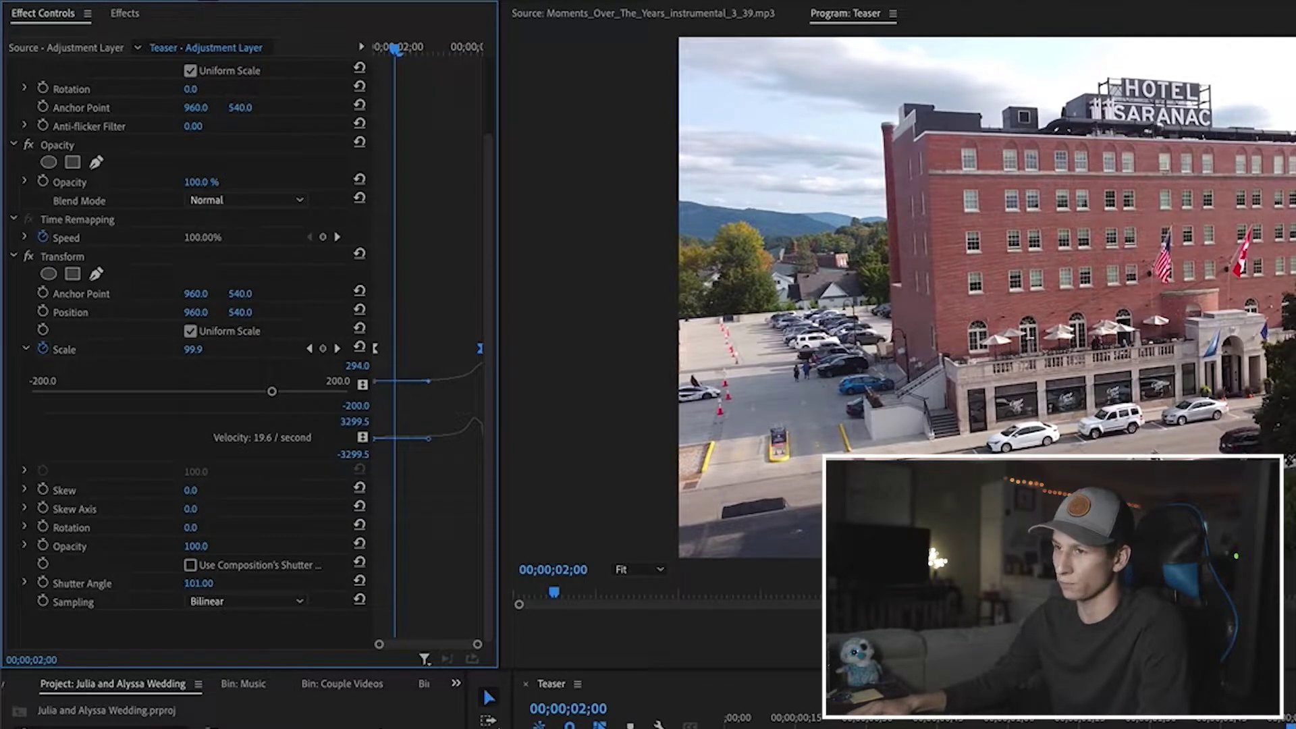
Step: Set the Transform effect's Shutter Angle to 360 and preview the motion blur across the cut near 00;00;02;16
left_click_drag(198, 583, 373, 583)
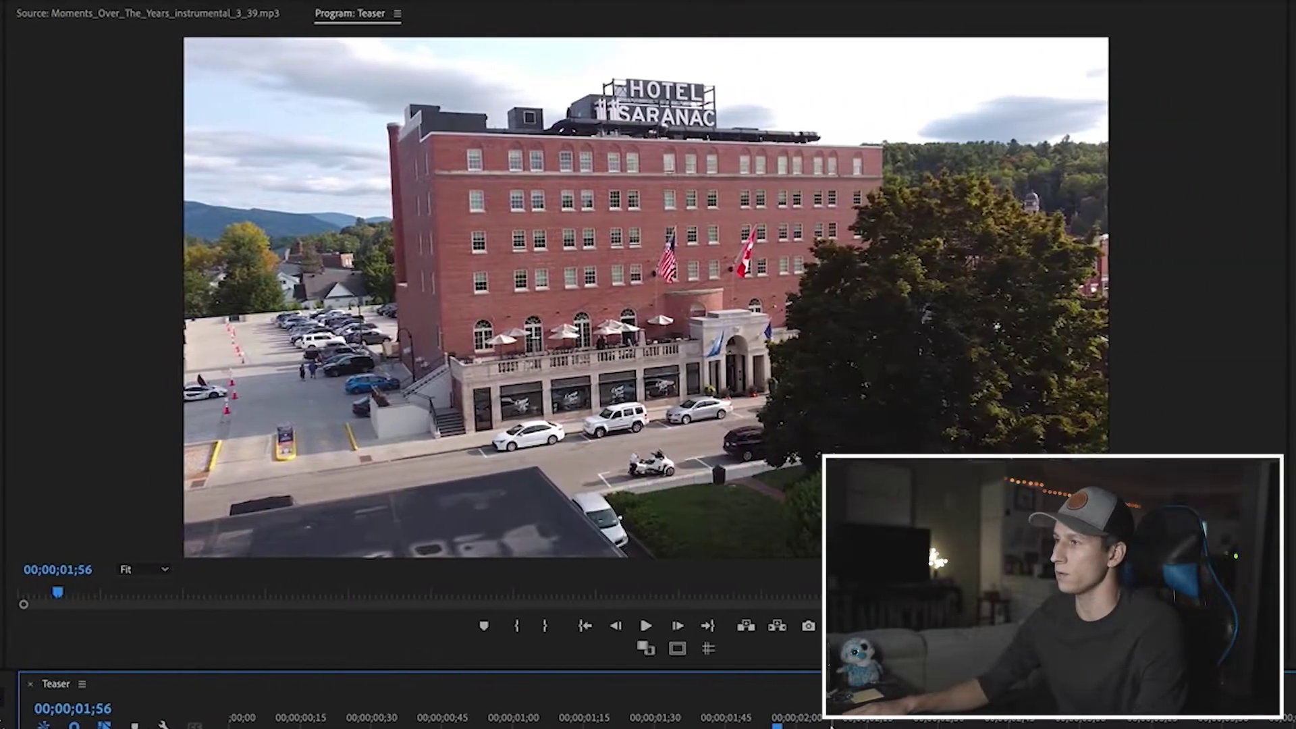
key("space")
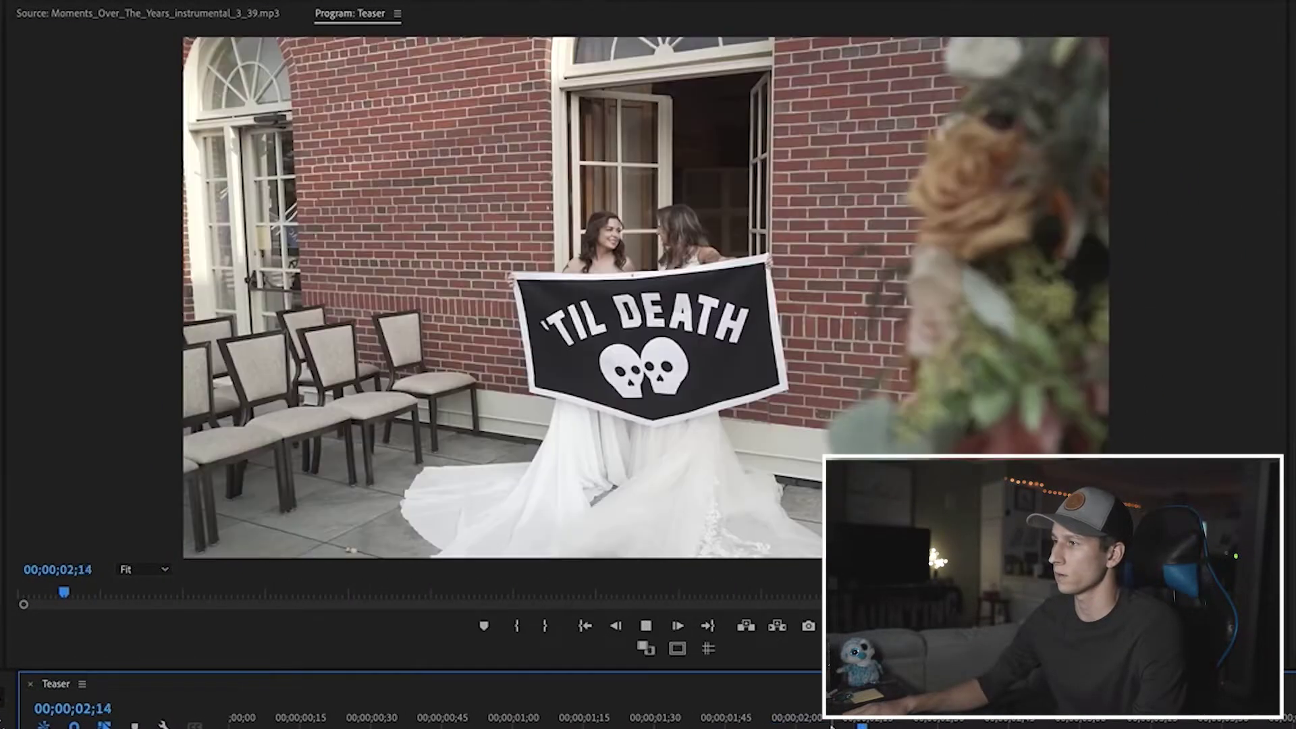
key("space")
left_click_drag(776, 725, 867, 724)
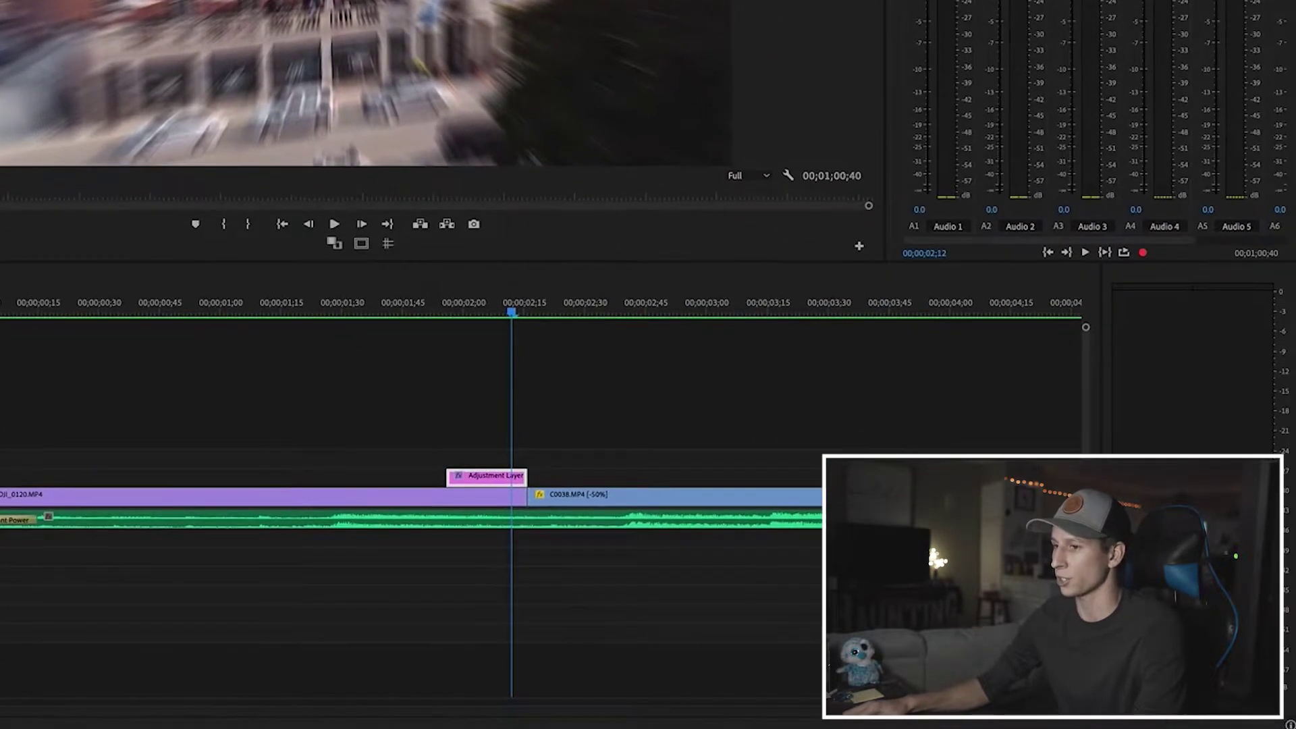
Step: Place a second adjustment layer on track V3 above C0038.MP4, starting at the cut, and shorten it to about 15 frames
left_click_drag(202, 442, 530, 463)
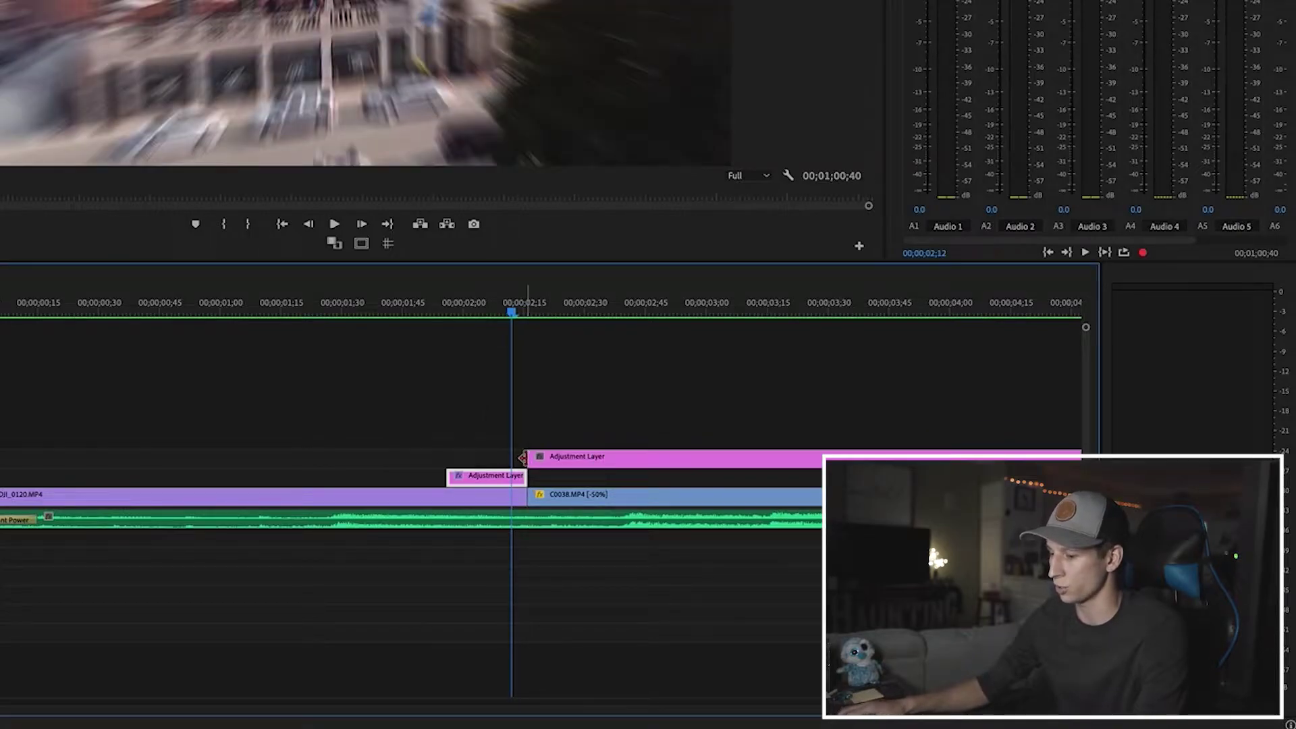
key("minus")
left_click_drag(613, 459, 280, 456)
key("equal")
key("Down")
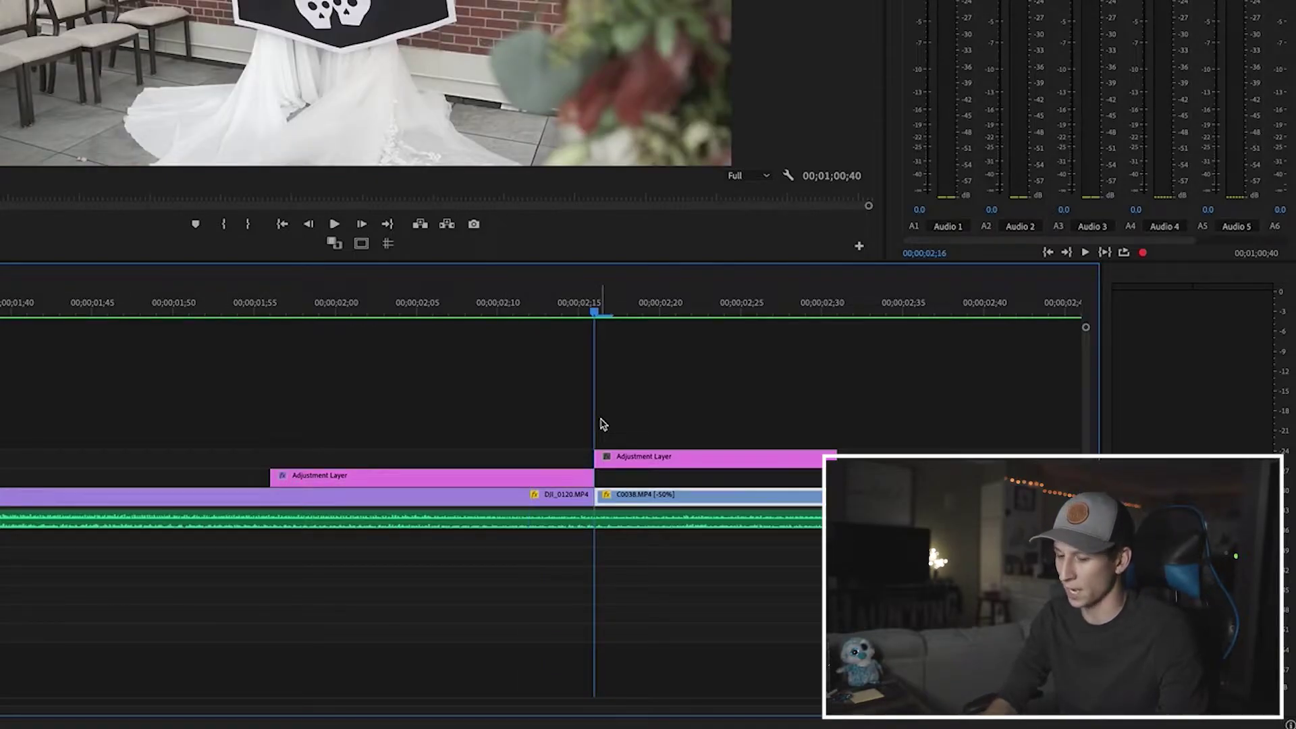
Step: Trim the second adjustment layer's end to 00;00;02;26, ten frames after the cut, and move it down to track V2
key("shift+Right")
key("shift+Right")
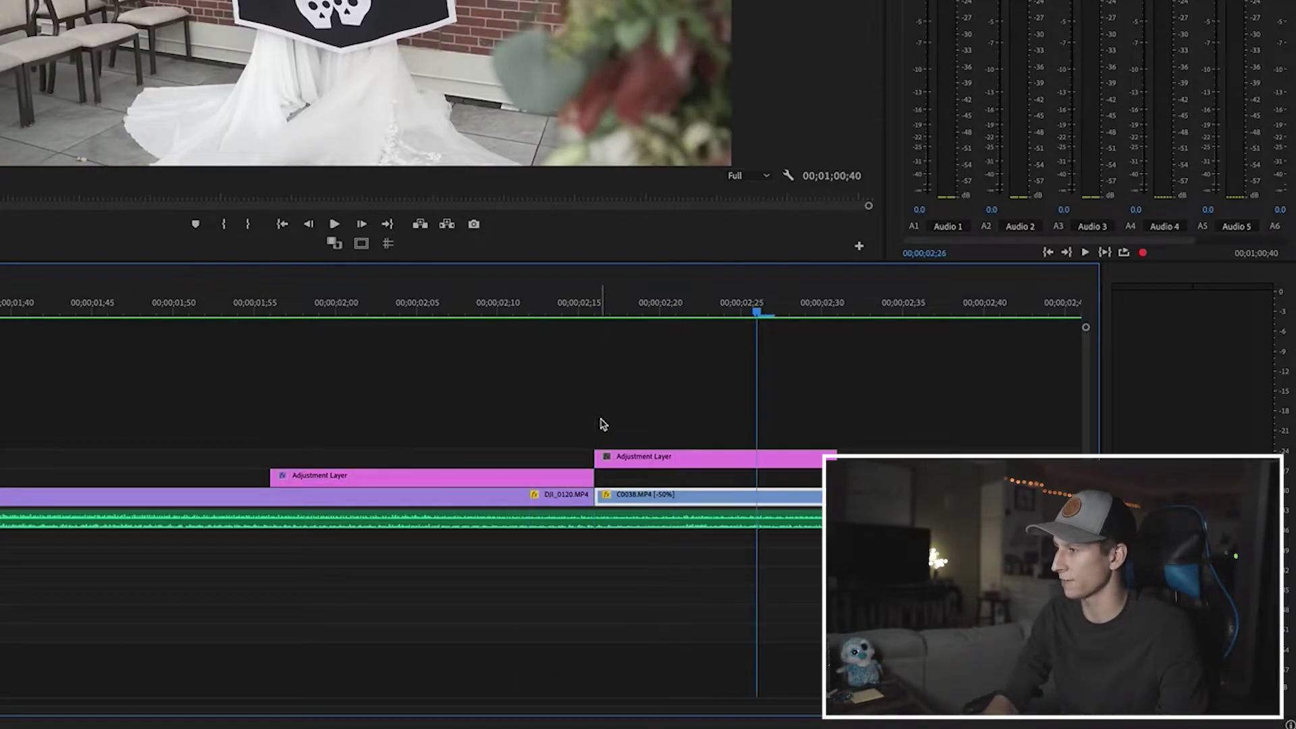
left_click(821, 457)
left_click_drag(820, 457, 761, 455)
left_click_drag(642, 459, 642, 477)
left_click_drag(602, 305, 692, 309)
key("minus")
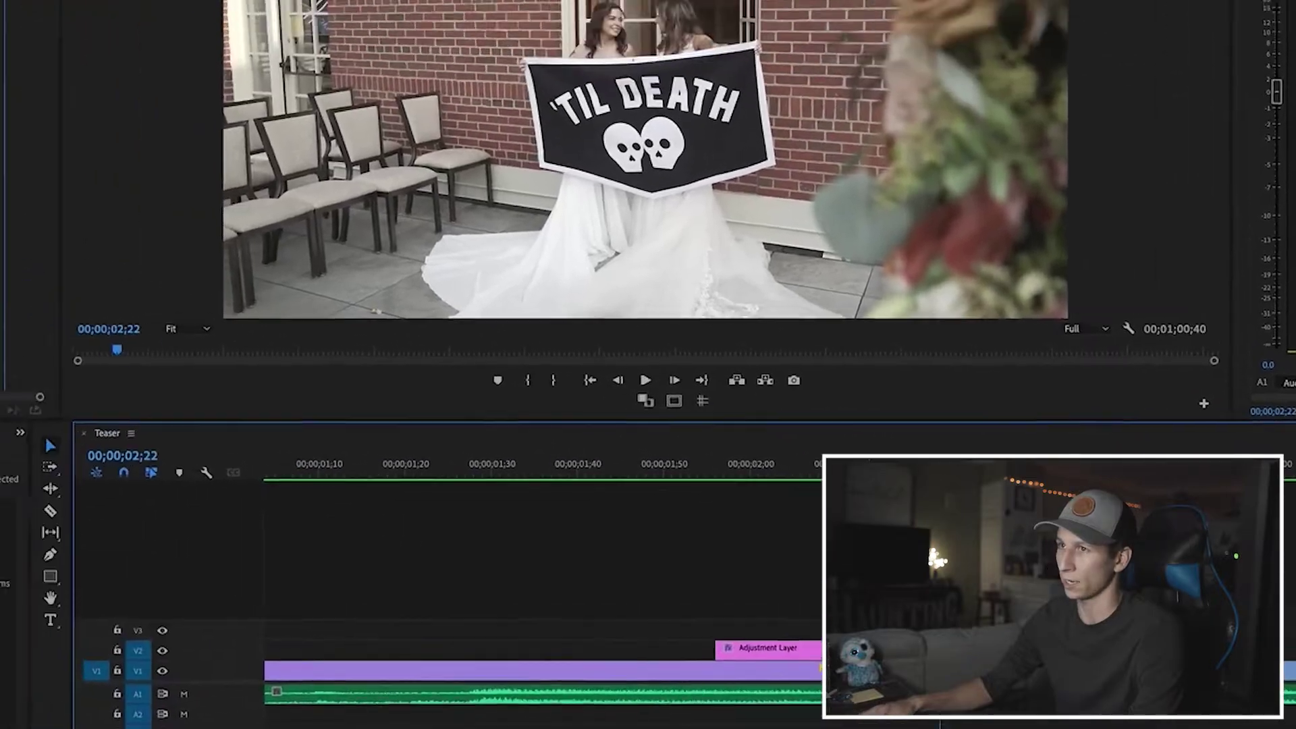
Step: Find the Replicate effect, apply it to the second adjustment layer, and open the layer's effect settings
left_click(122, 20)
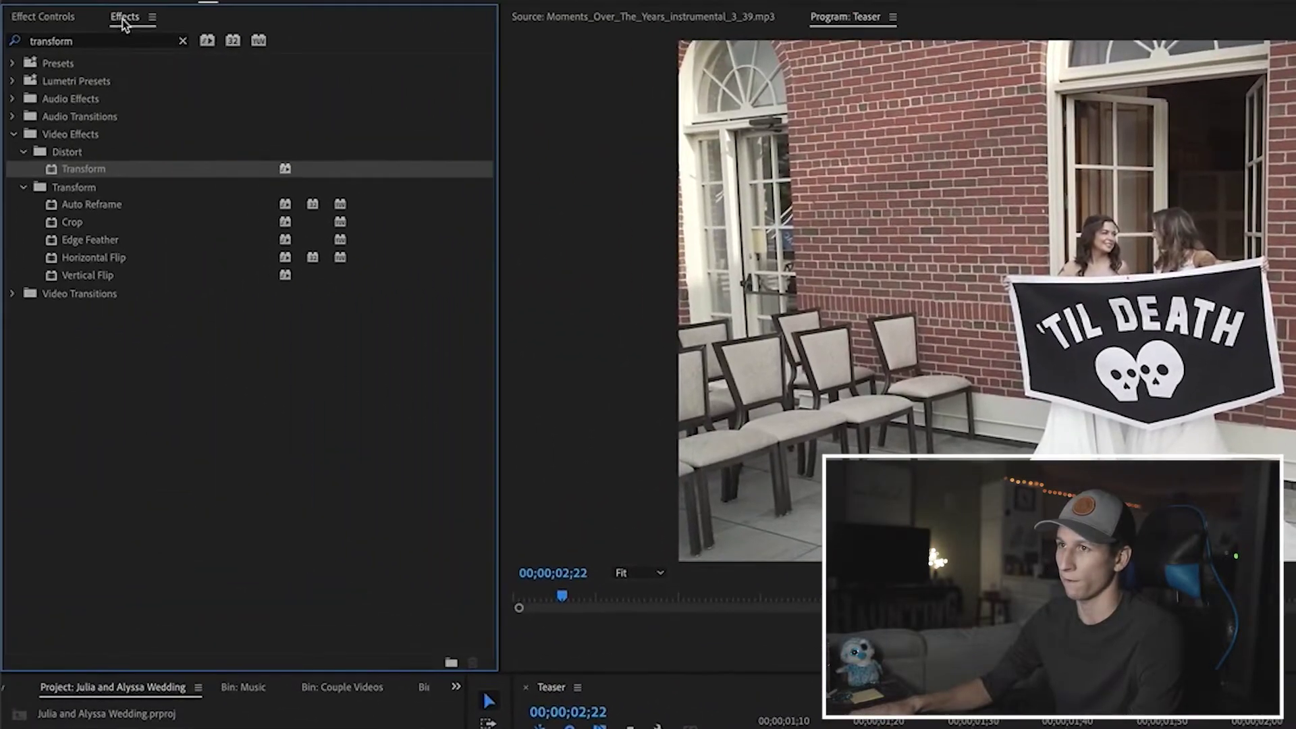
left_click(182, 41)
type("replicate")
left_click_drag(67, 188, 599, 480)
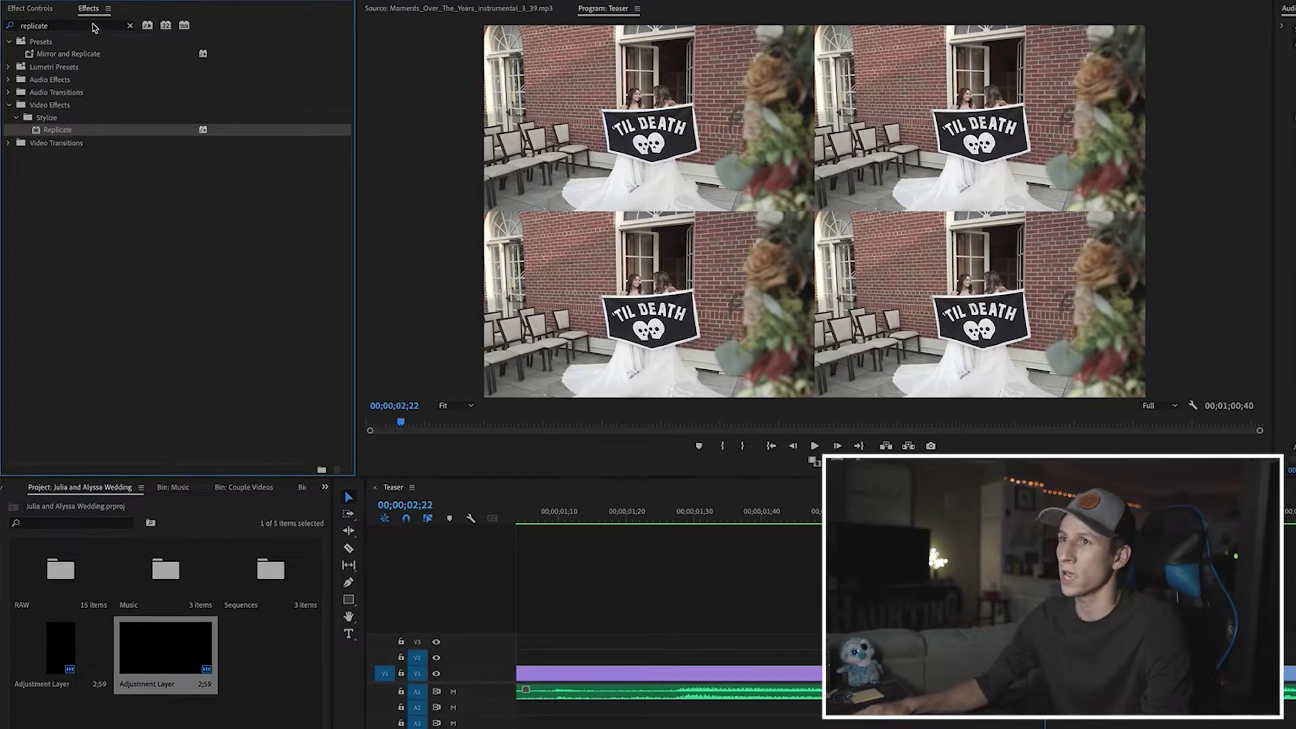
left_click(31, 9)
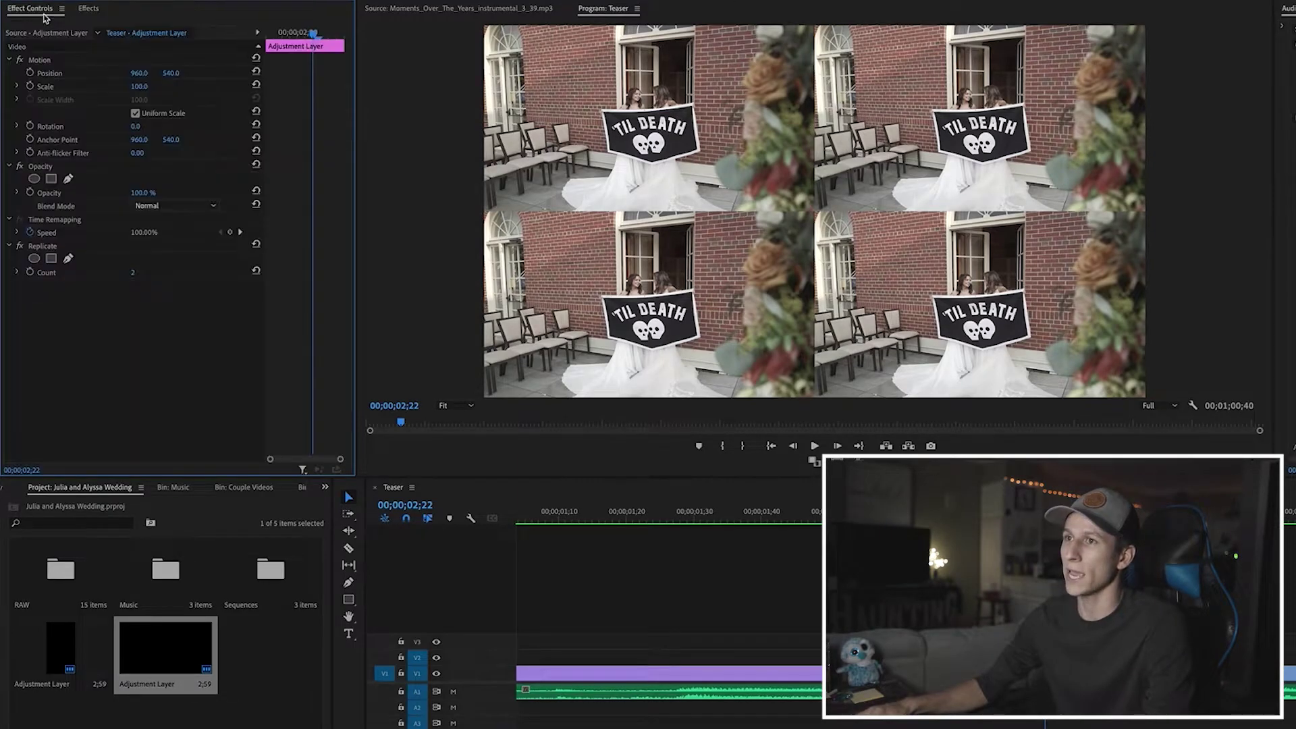
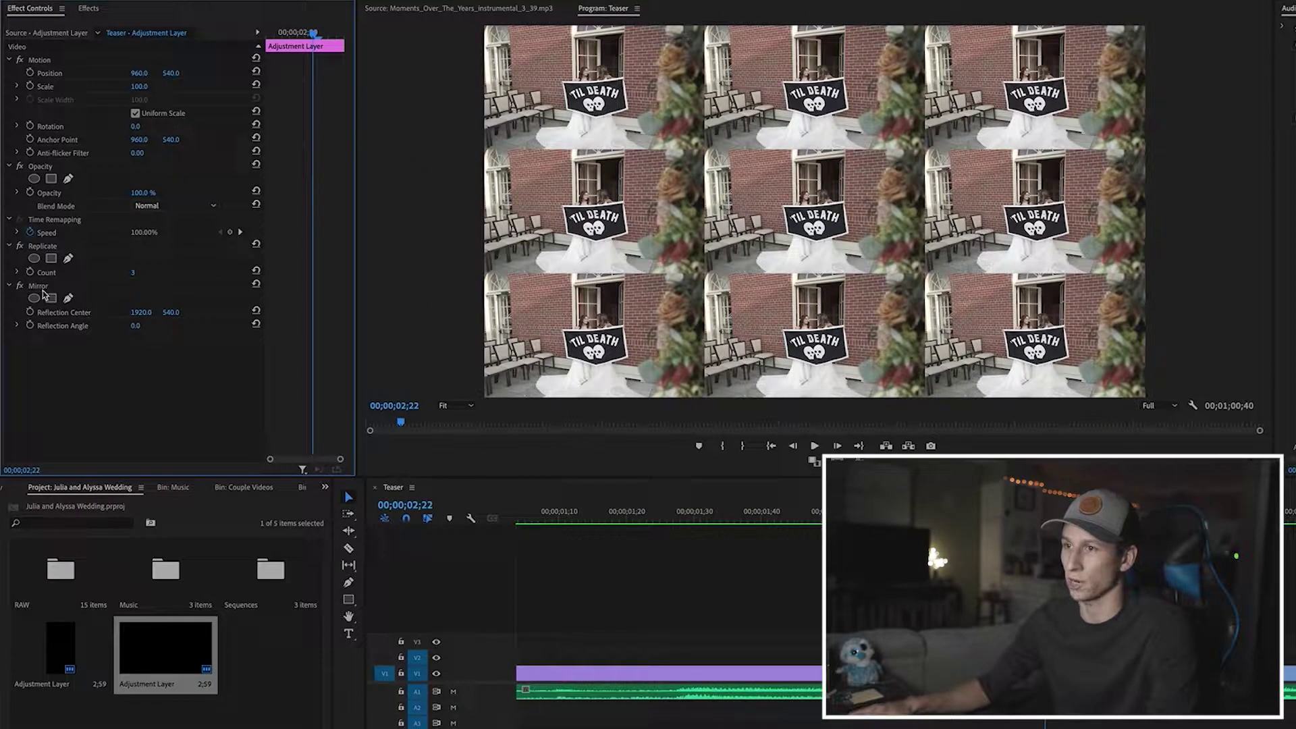
Step: Duplicate the Mirror effect three times on the second adjustment layer so it carries four Mirror effects
left_click(54, 284)
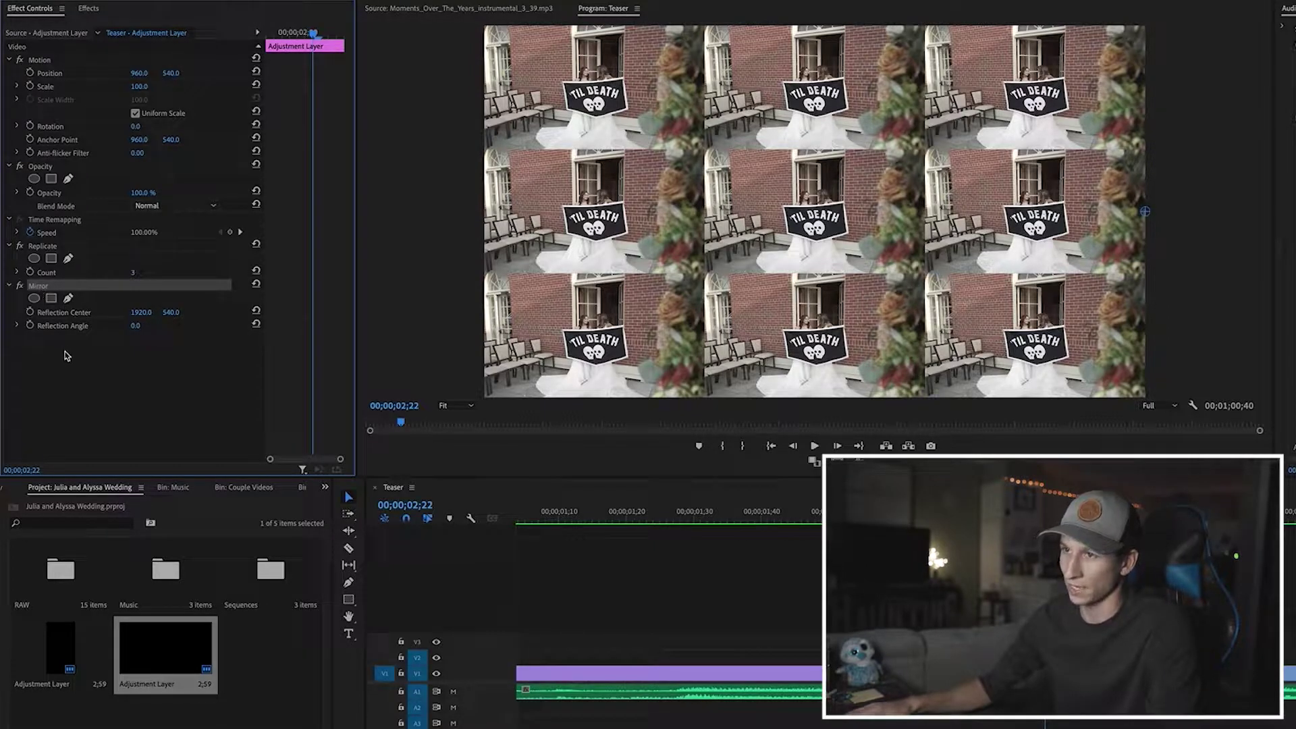
left_click(107, 385)
key("ctrl+v")
key("ctrl+v")
key("ctrl+v")
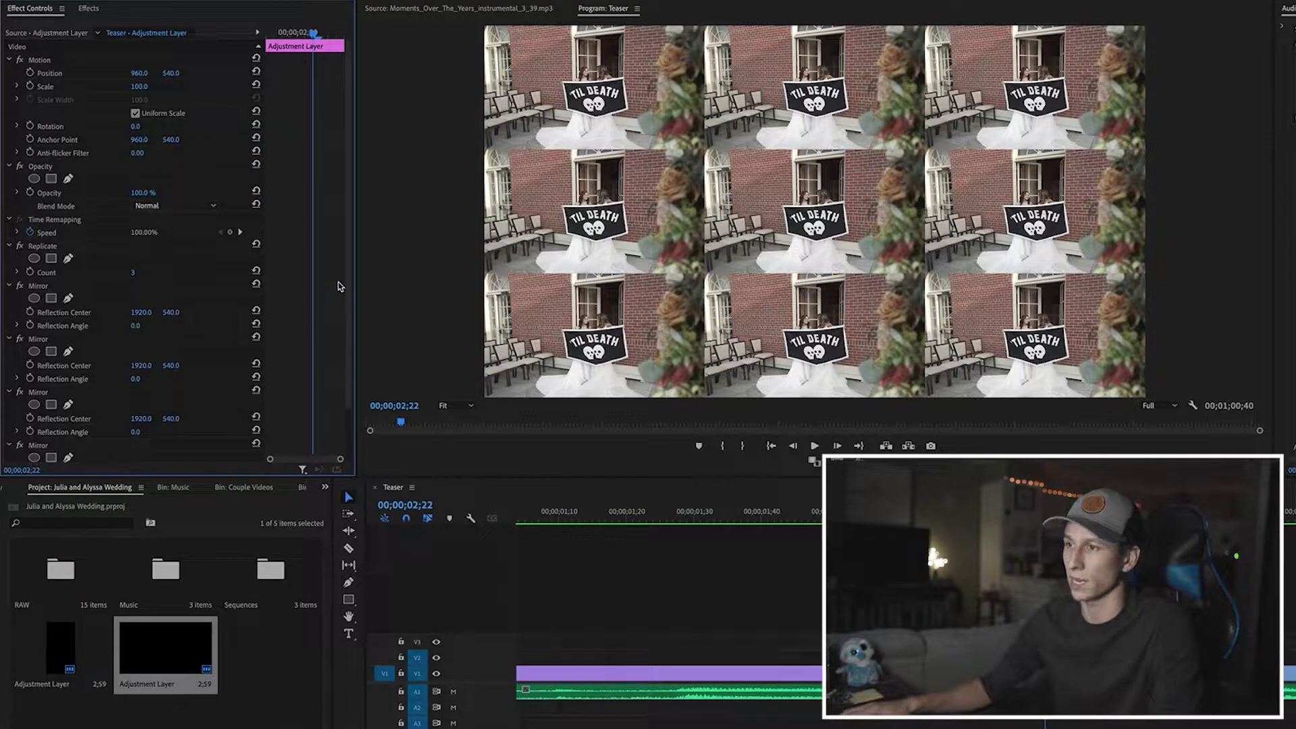
Step: Set the first Mirror's Reflection Center X to 1279 so the seam between the middle and last columns of tiles blends
scroll(345, 287, "down", 2)
left_click(46, 231)
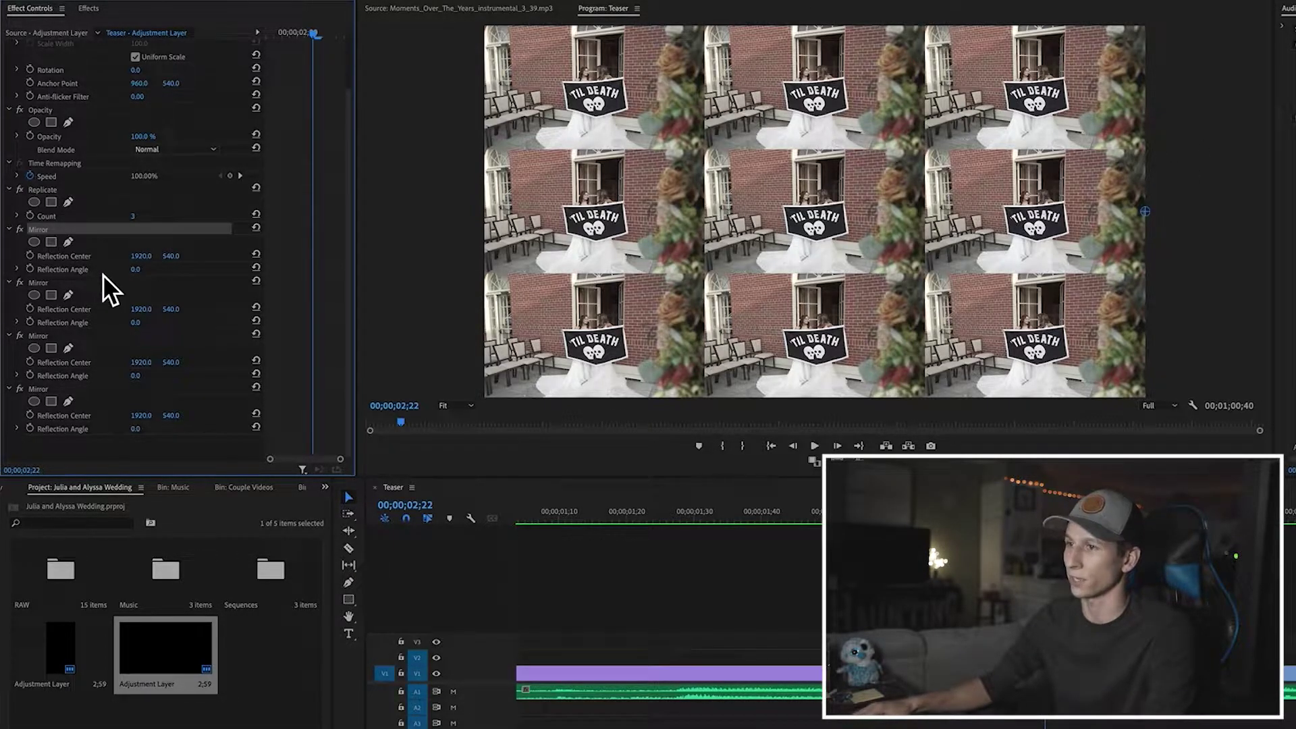
left_click_drag(140, 255, 122, 256)
left_click_drag(1138, 211, 954, 211)
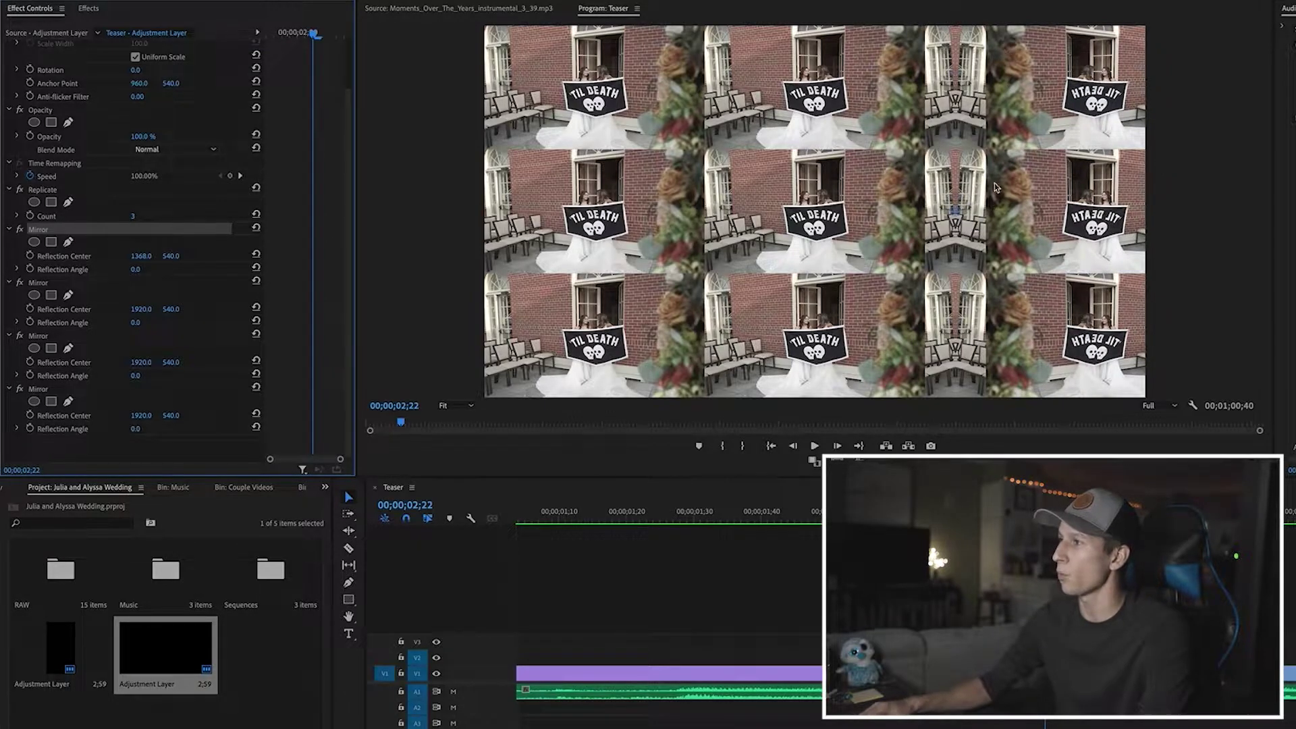
left_click_drag(141, 255, 84, 256)
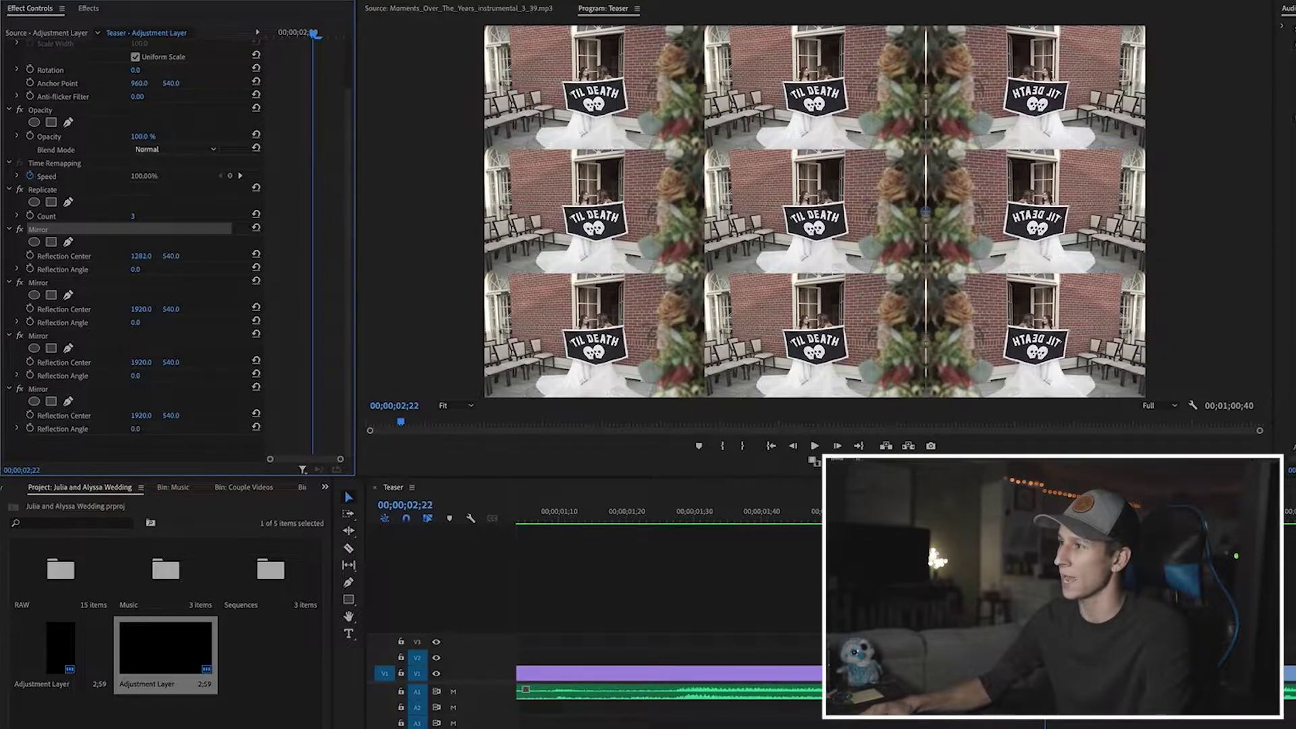
left_click(145, 256)
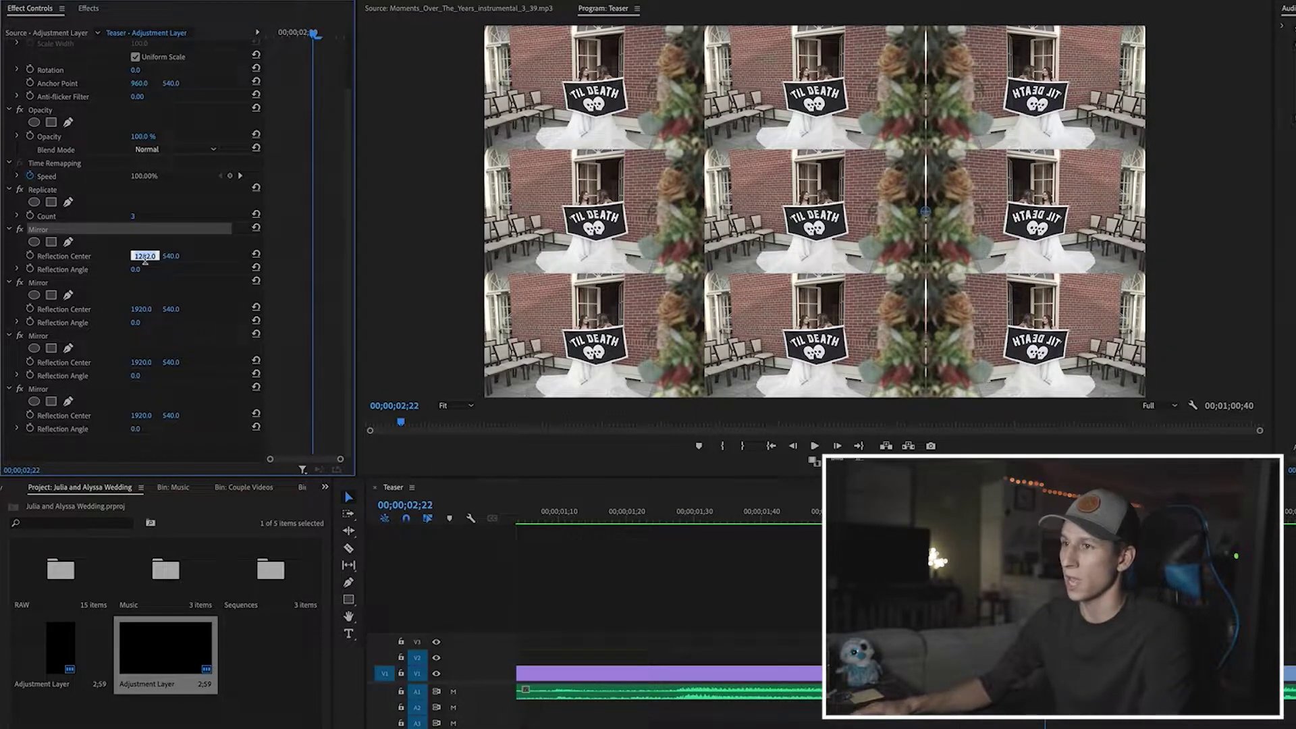
key("Down")
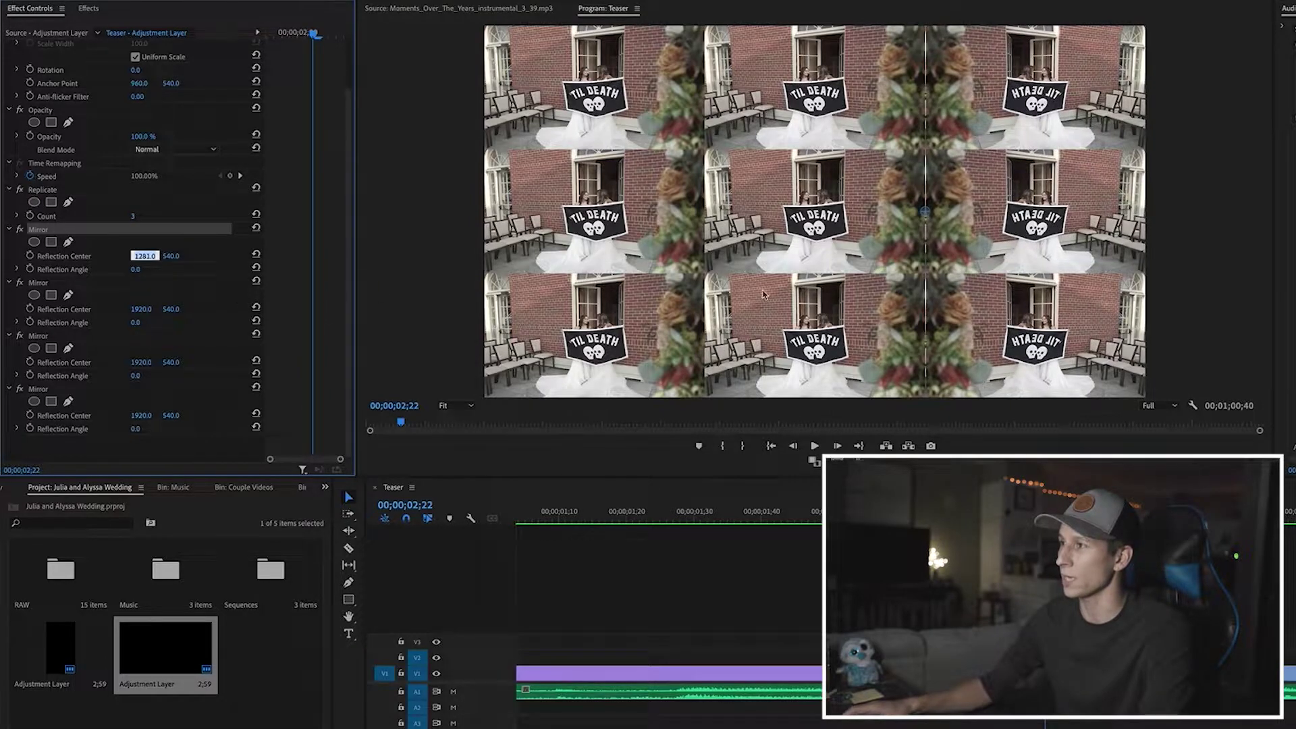
key("Down")
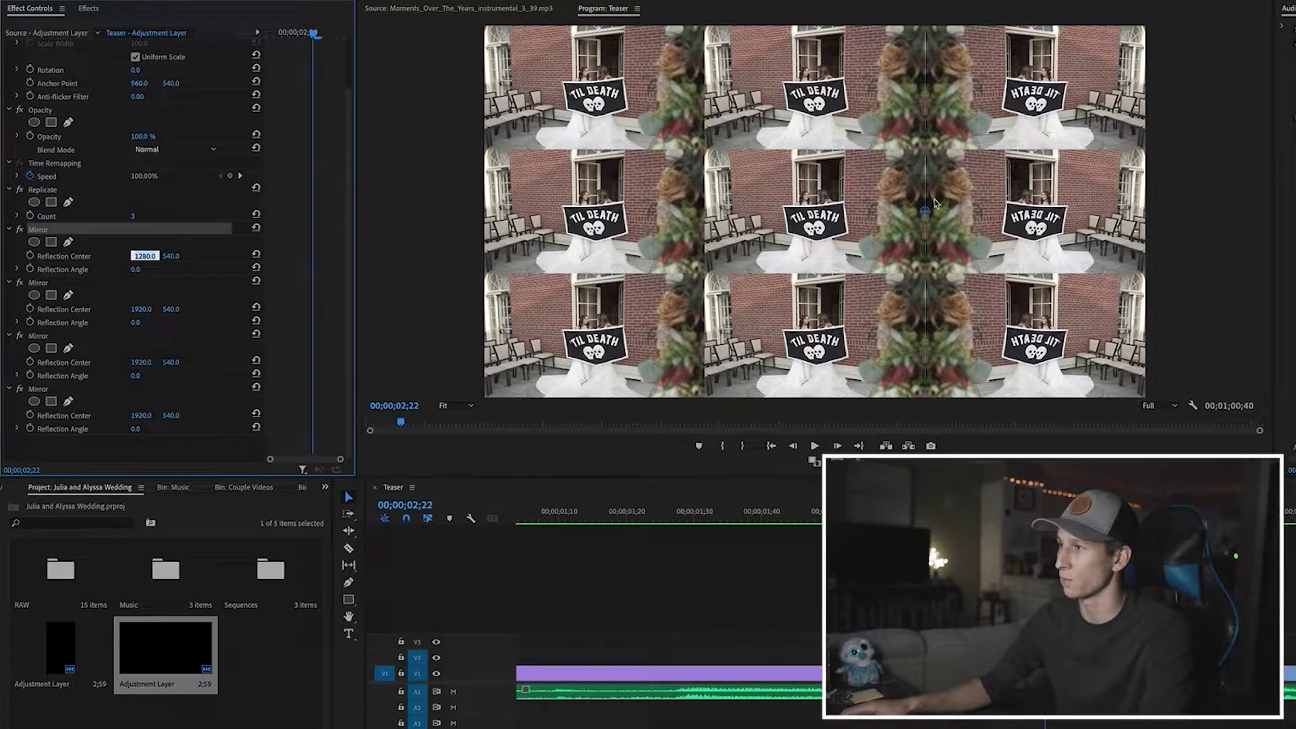
key("Down")
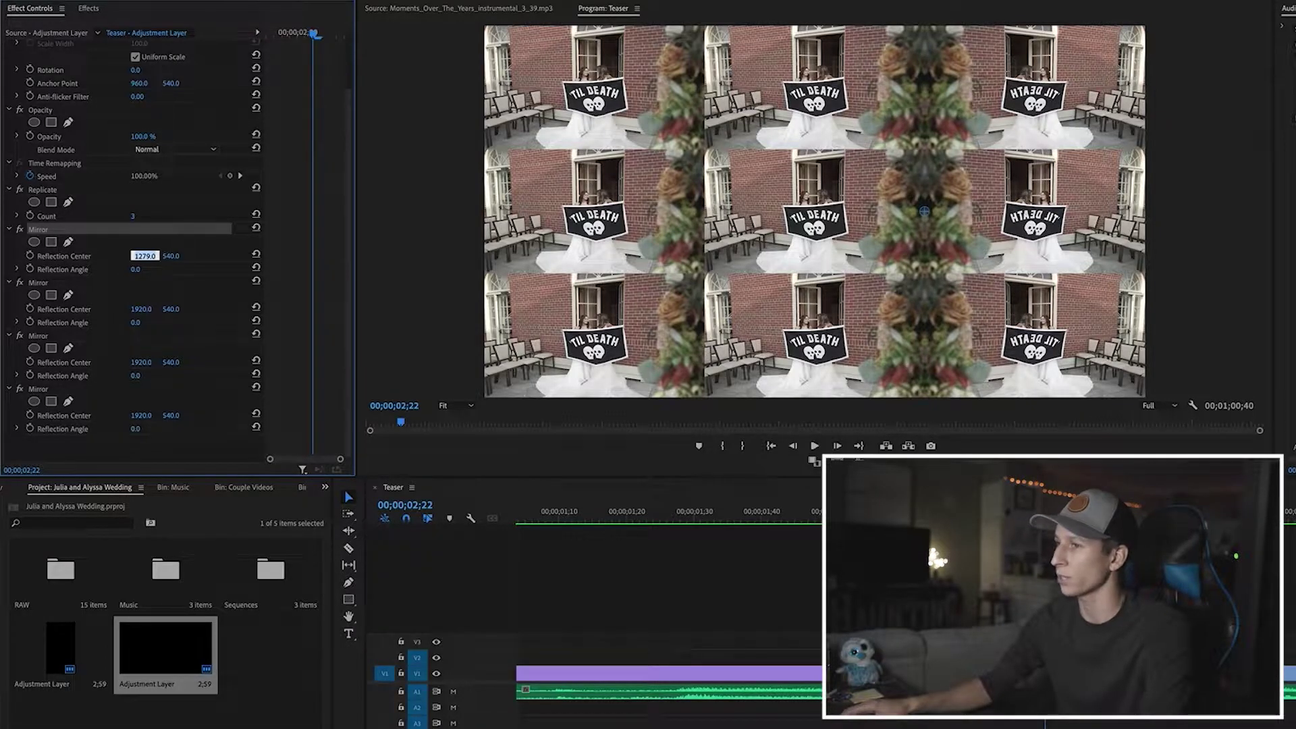
left_click(104, 247)
left_click(41, 230)
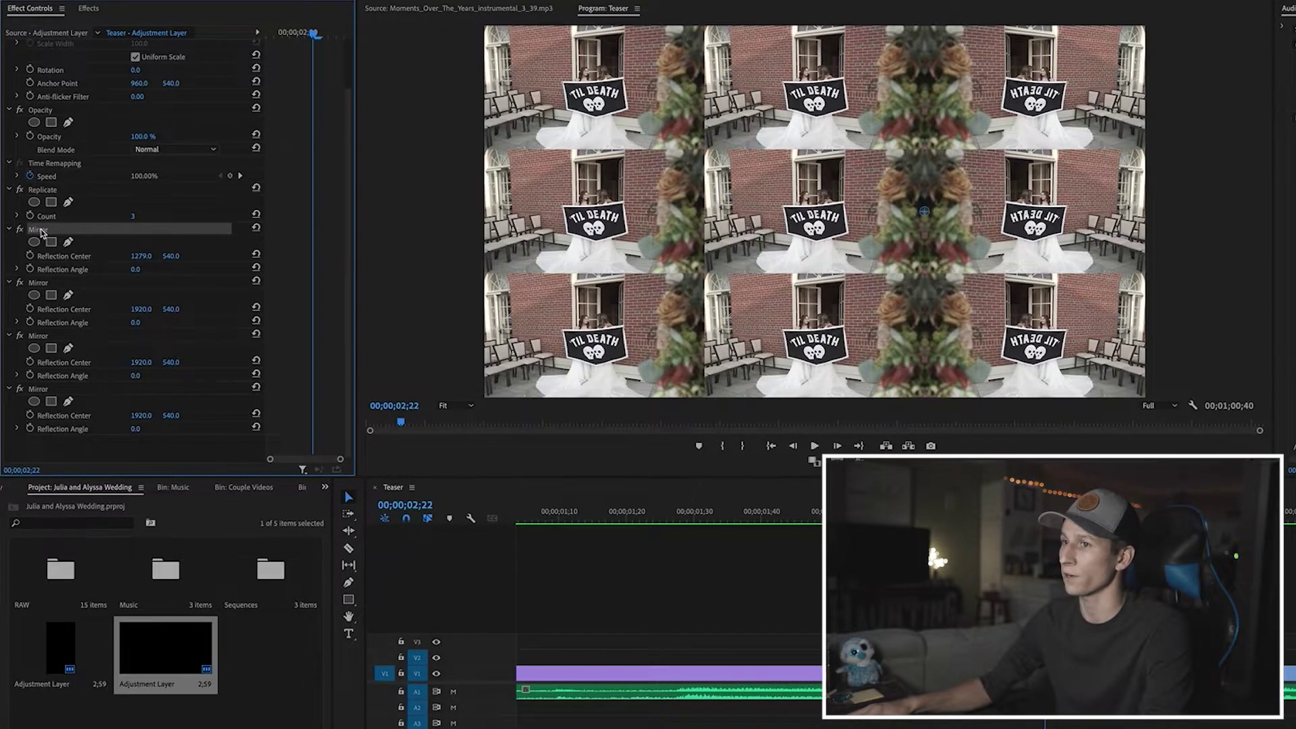
Step: Set the second Mirror's Reflection Angle to 90° and its Reflection Center Y to 719
left_click(39, 284)
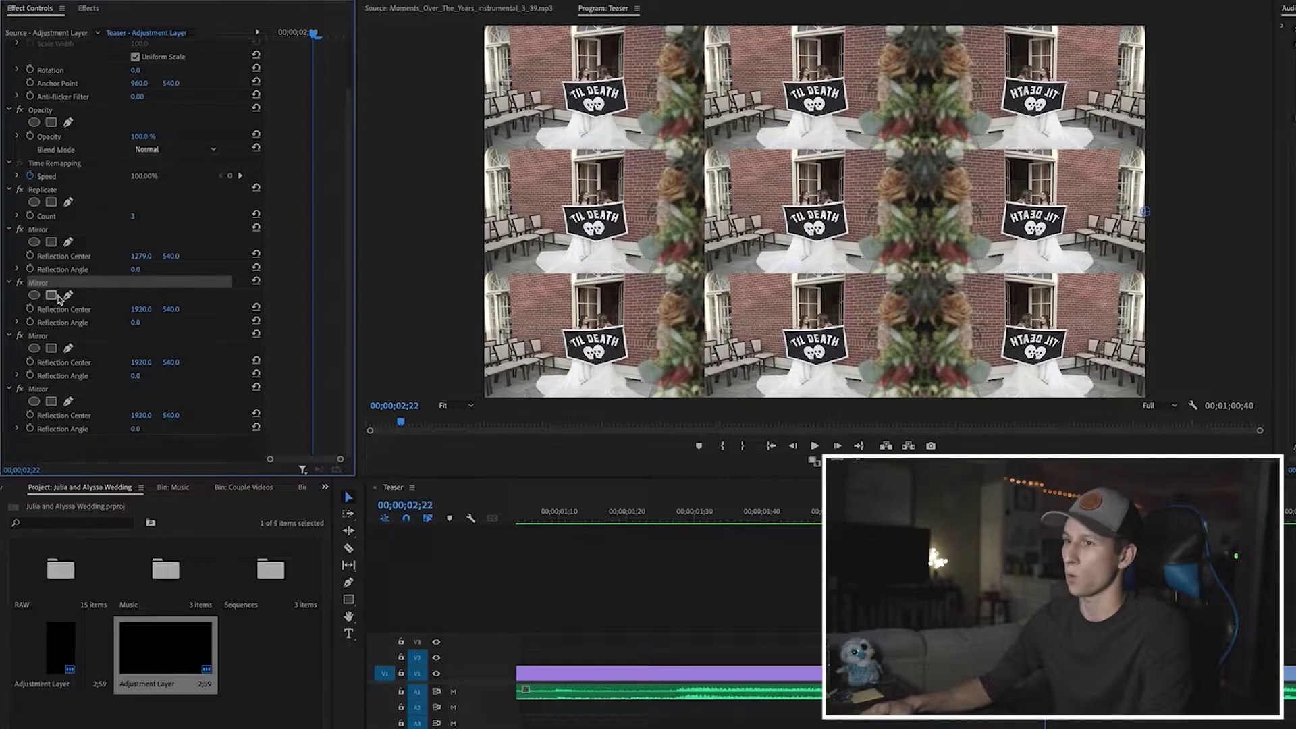
left_click(138, 322)
type("90")
key("Return")
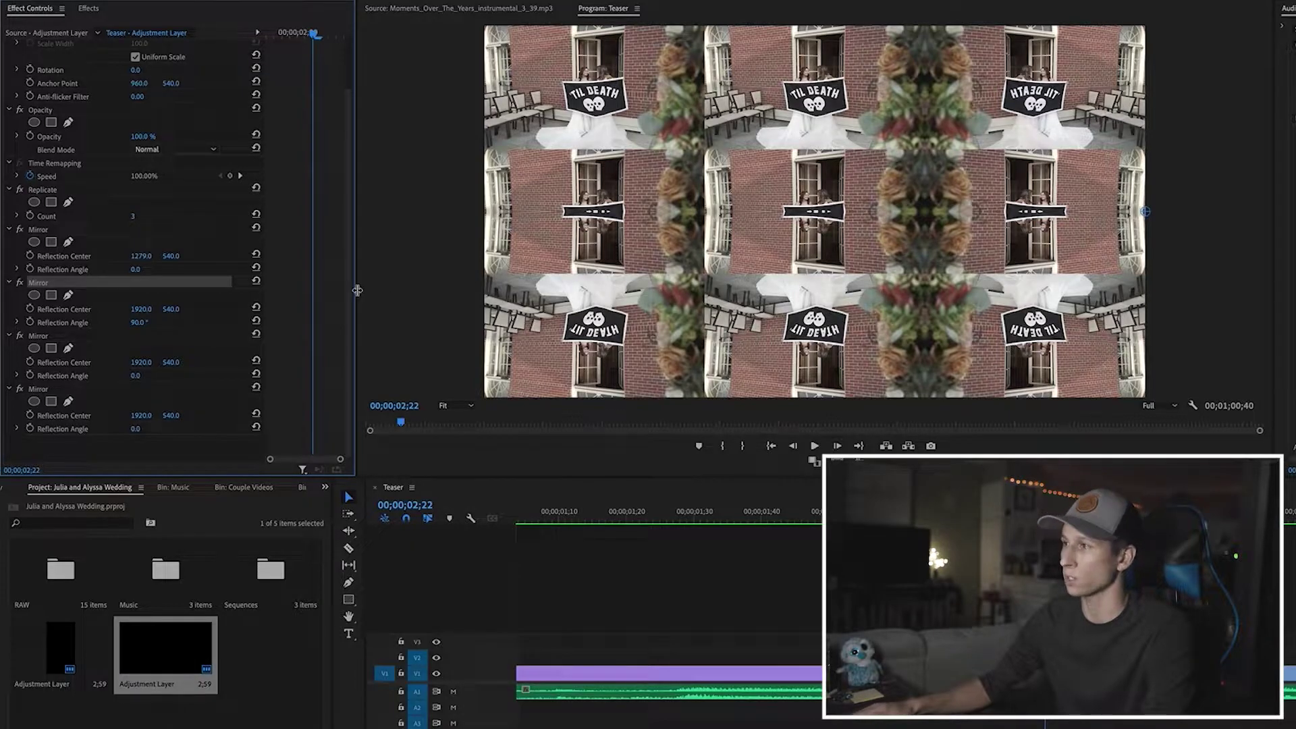
left_click_drag(171, 308, 295, 309)
left_click(174, 308)
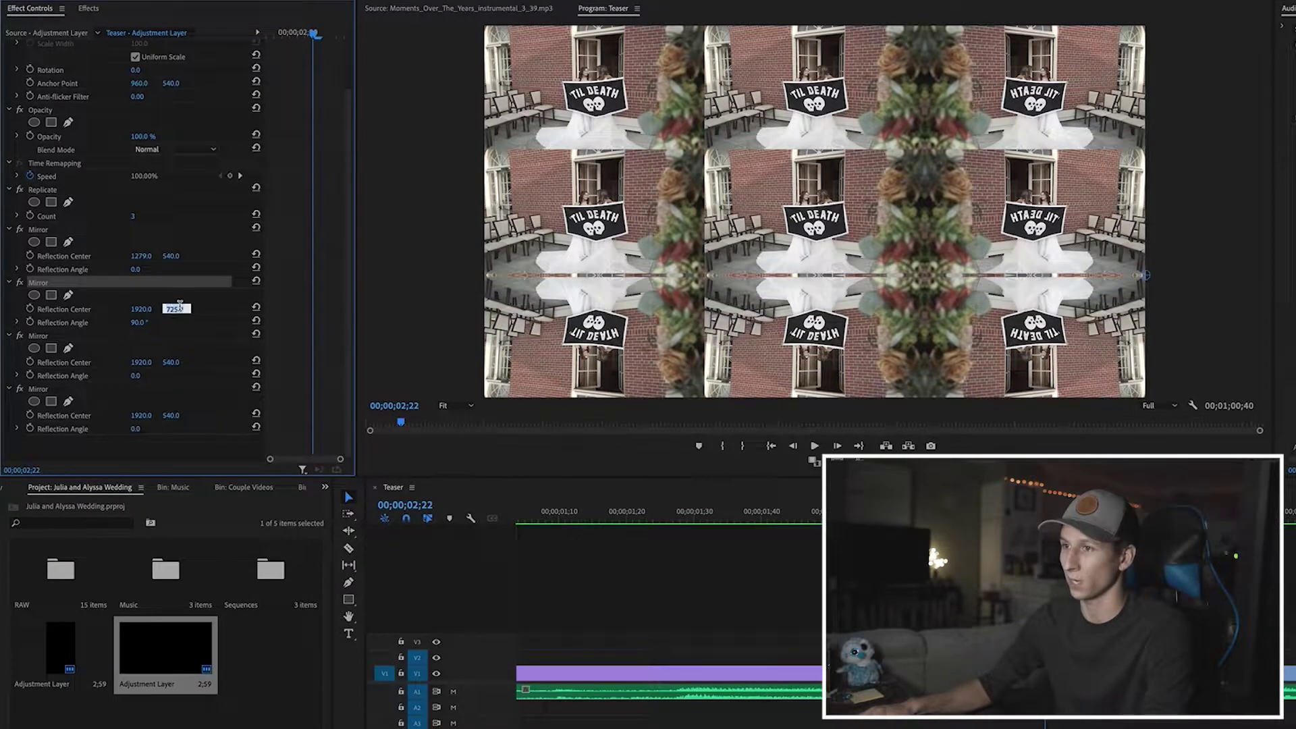
scroll(179, 309, "up", 1)
type("720")
key("Return")
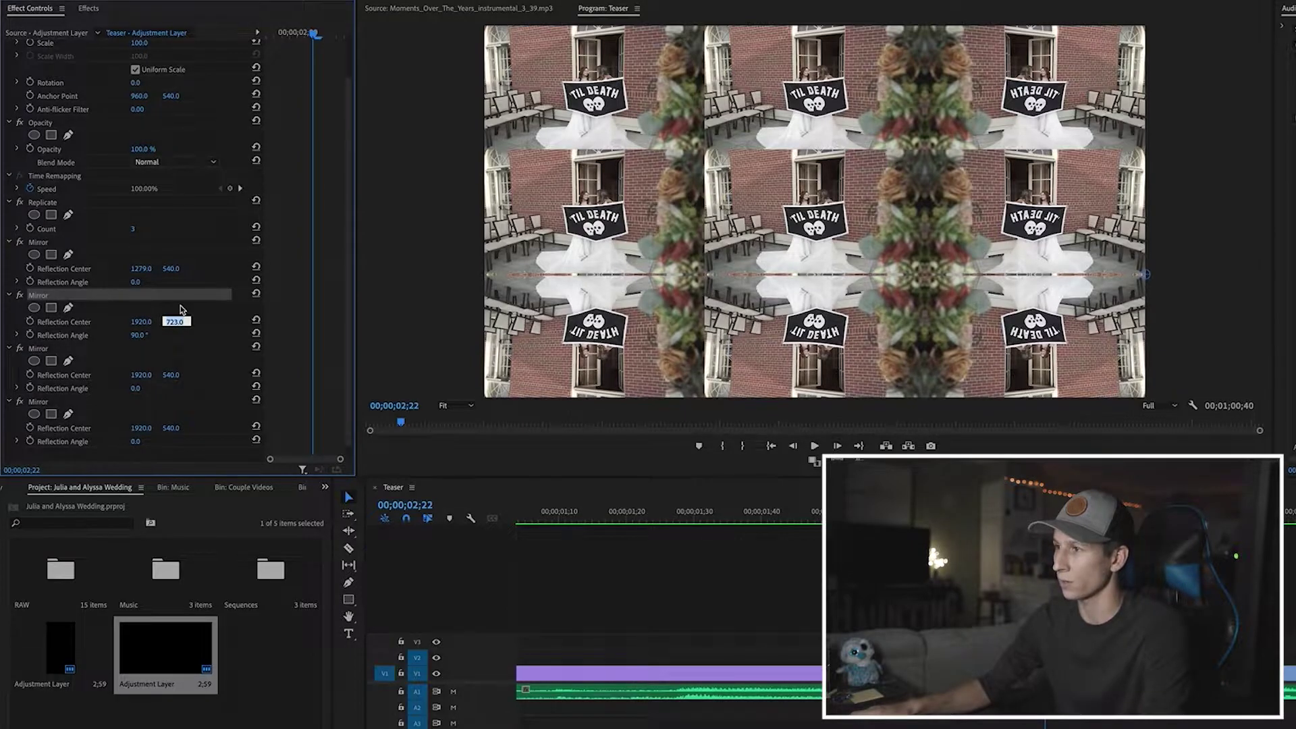
key("Down")
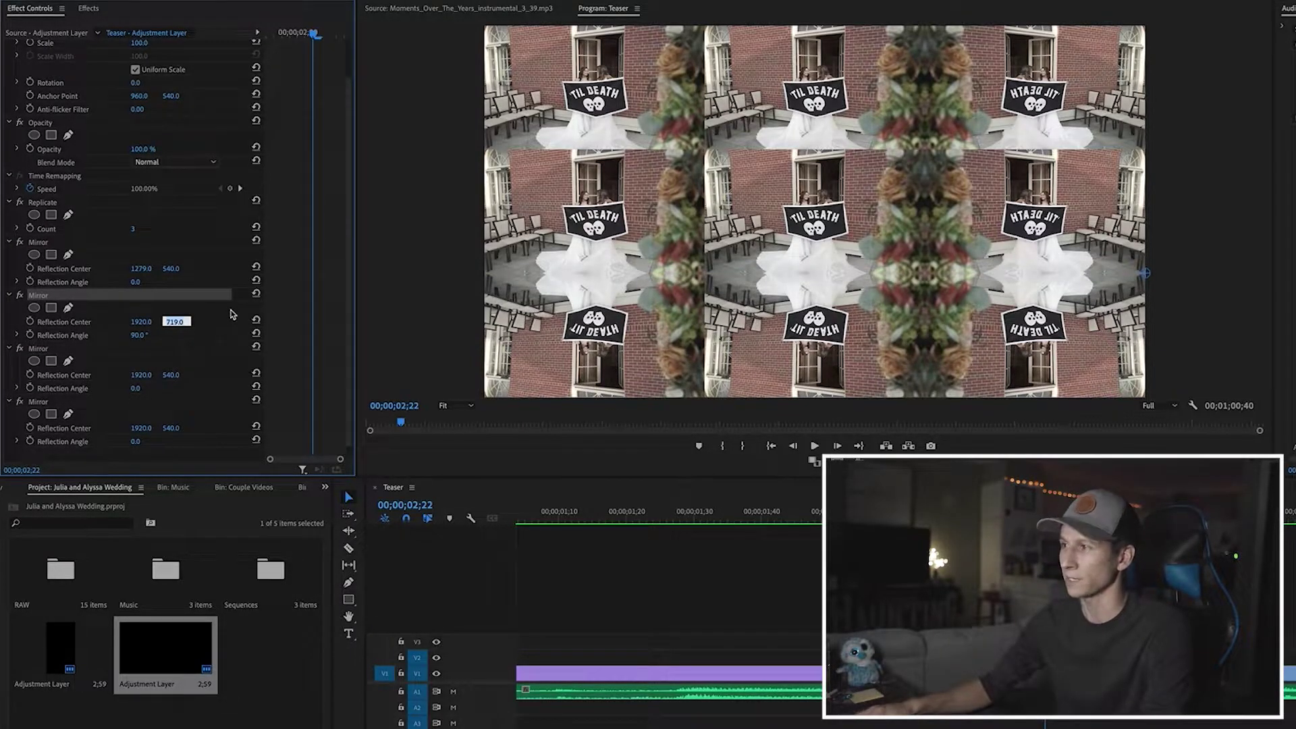
left_click(183, 343)
Step: Set the third Mirror's Reflection Angle to 180° and its Reflection Center X to 640
scroll(182, 343, "down", 1)
left_click(39, 337)
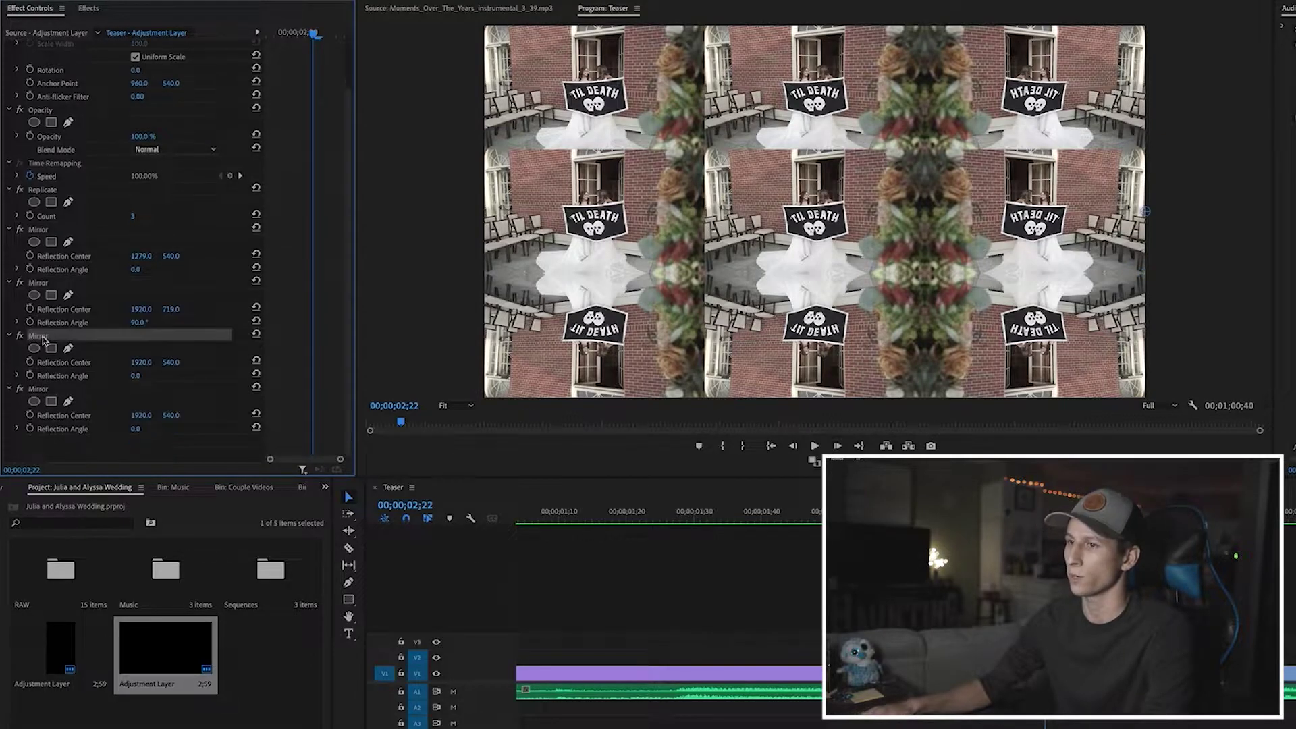
left_click(134, 375)
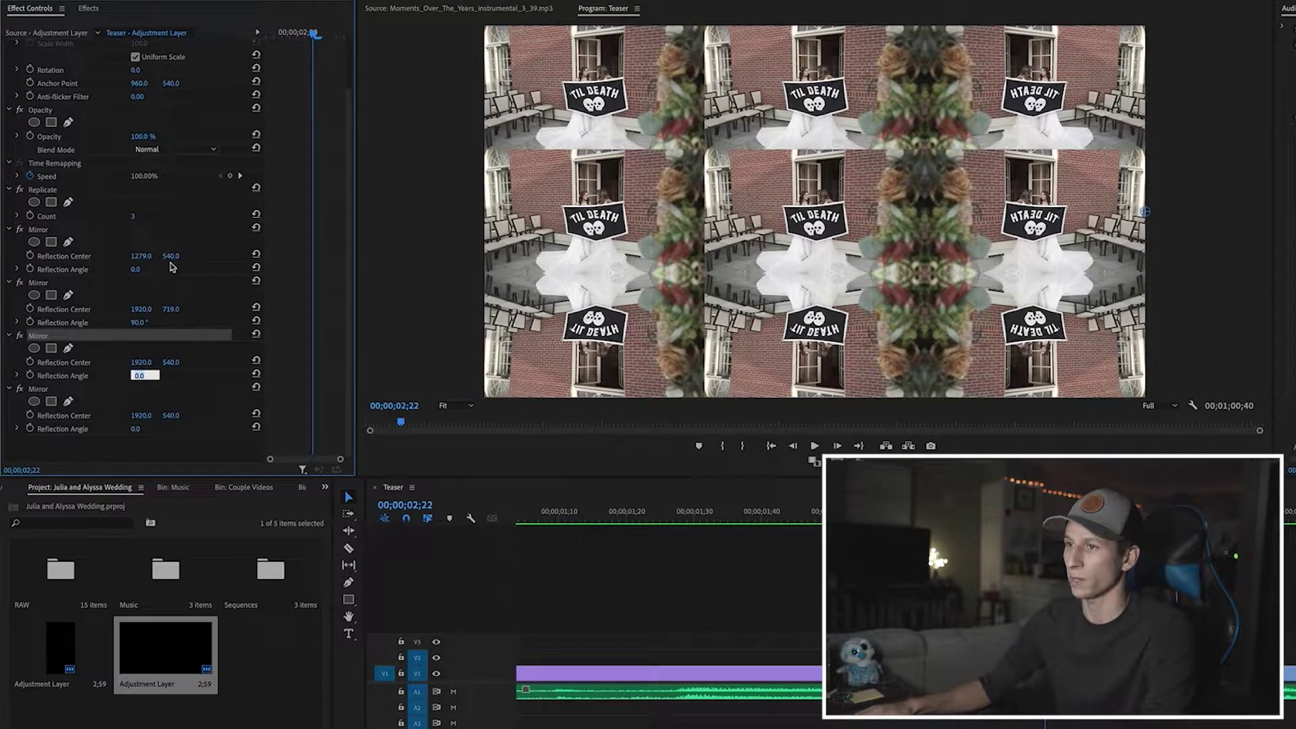
type("180")
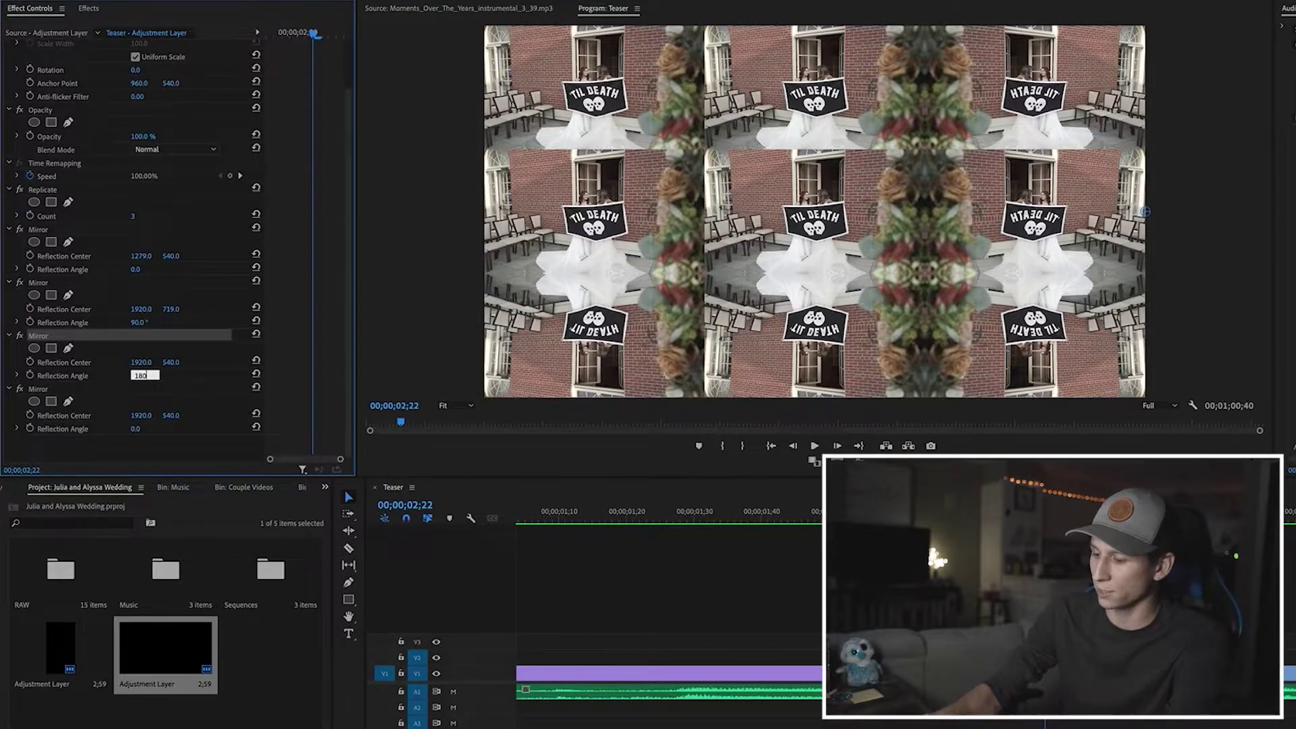
key("Return")
scroll(155, 395, "up", 1)
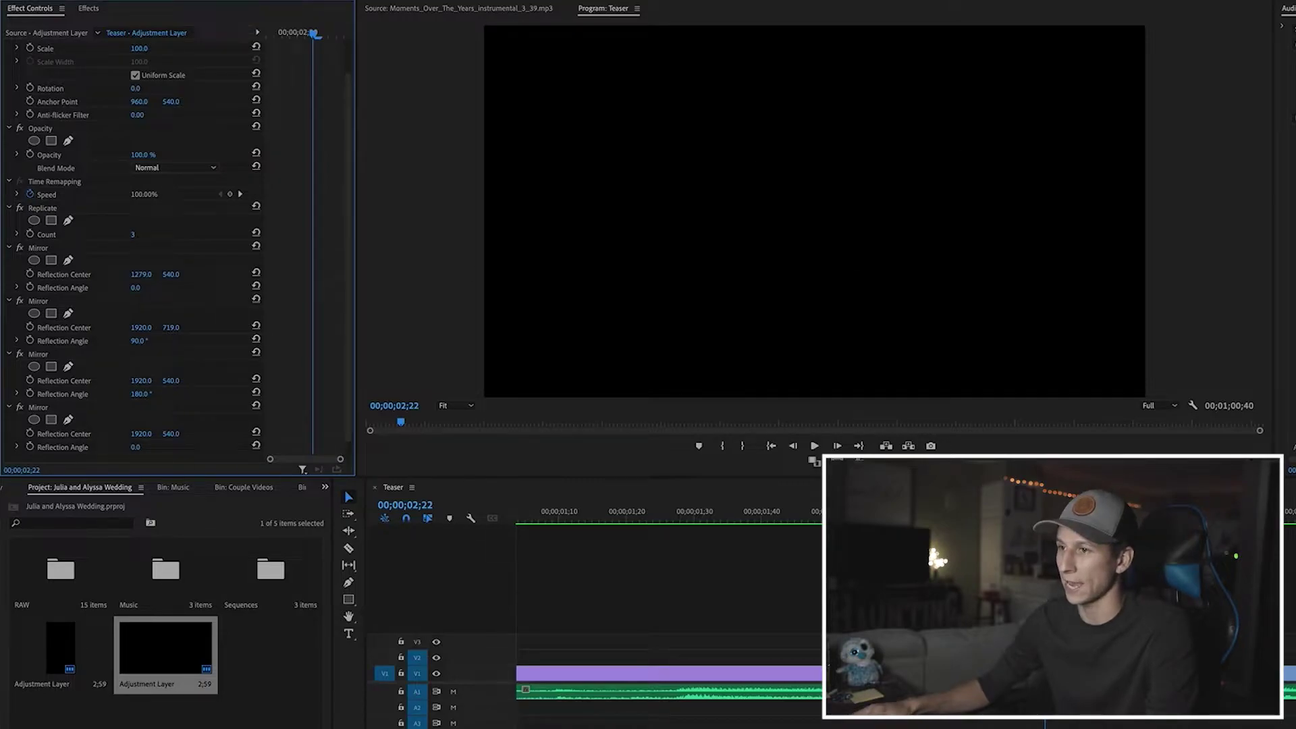
left_click_drag(142, 381, 44, 381)
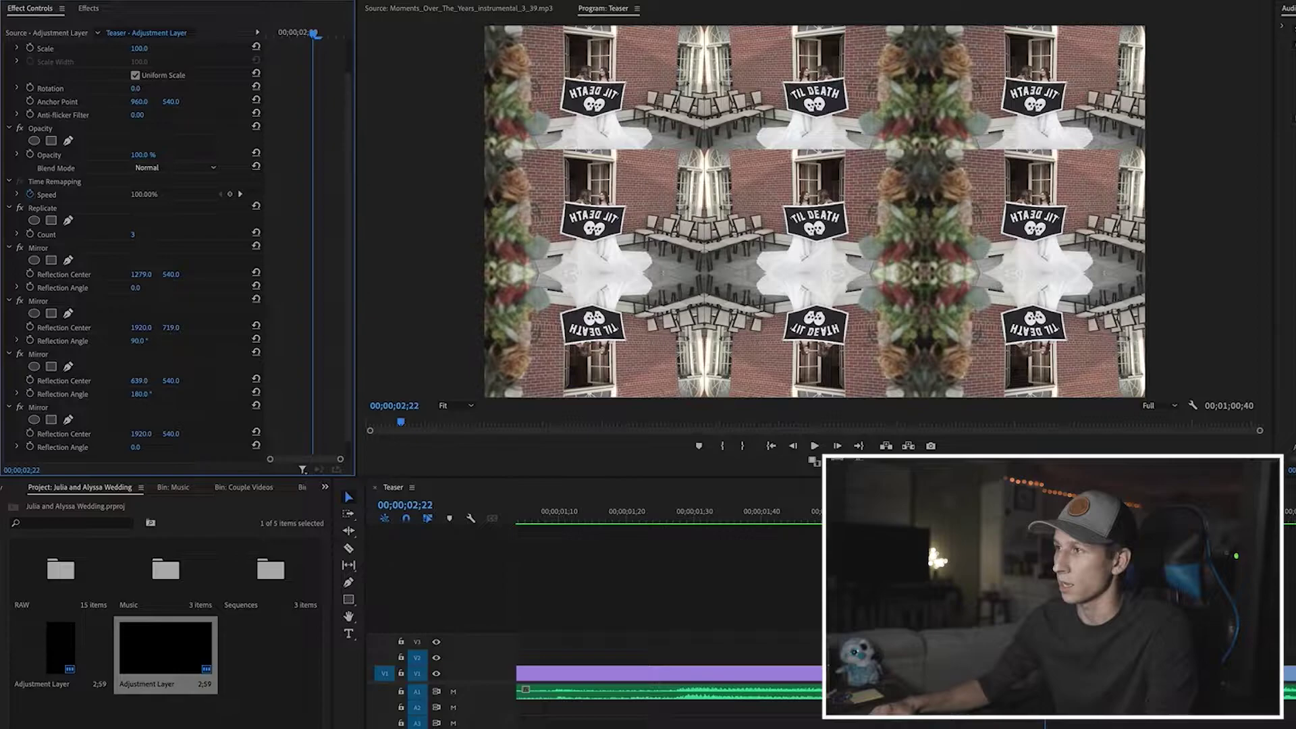
scroll(147, 387, "up", 1)
left_click(143, 393)
key("Up")
left_click(192, 381)
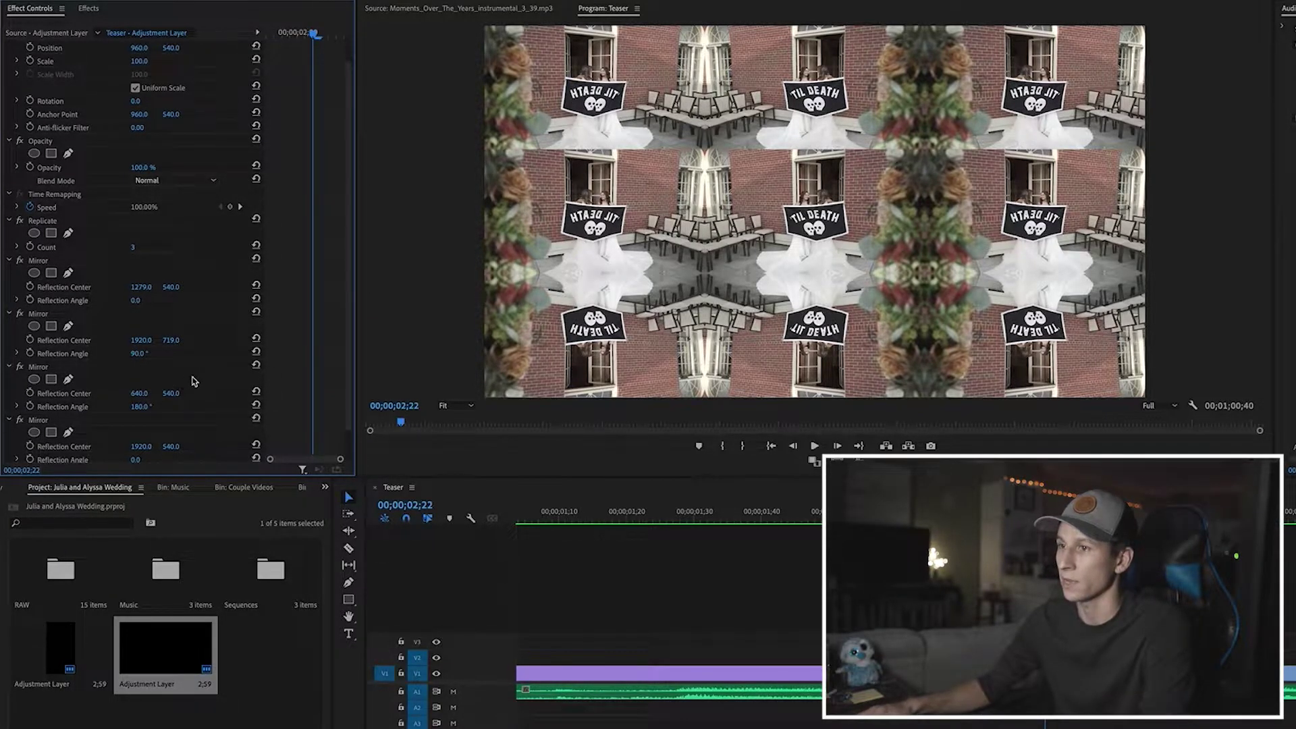
Step: Set the fourth Mirror's Reflection Angle to 270° and its Reflection Center Y to 360
scroll(196, 378, "down", 3)
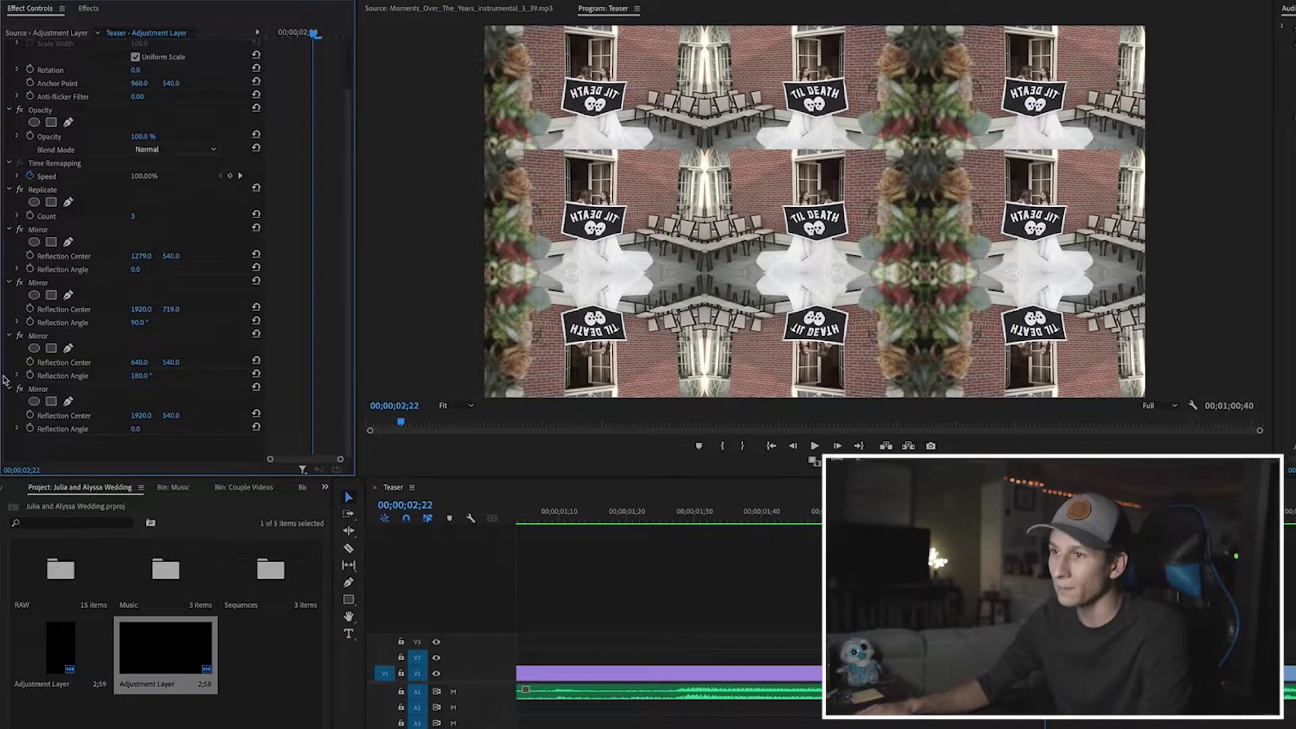
left_click(144, 426)
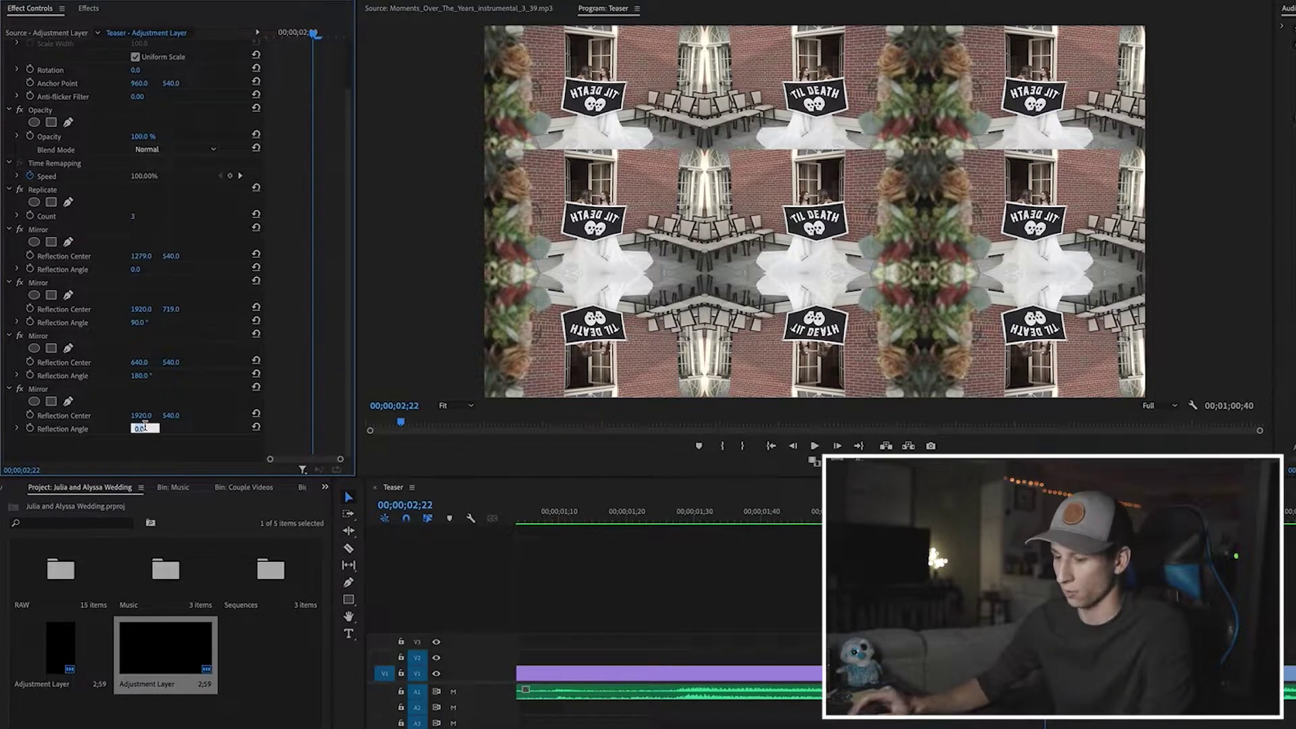
type("270")
key("Return")
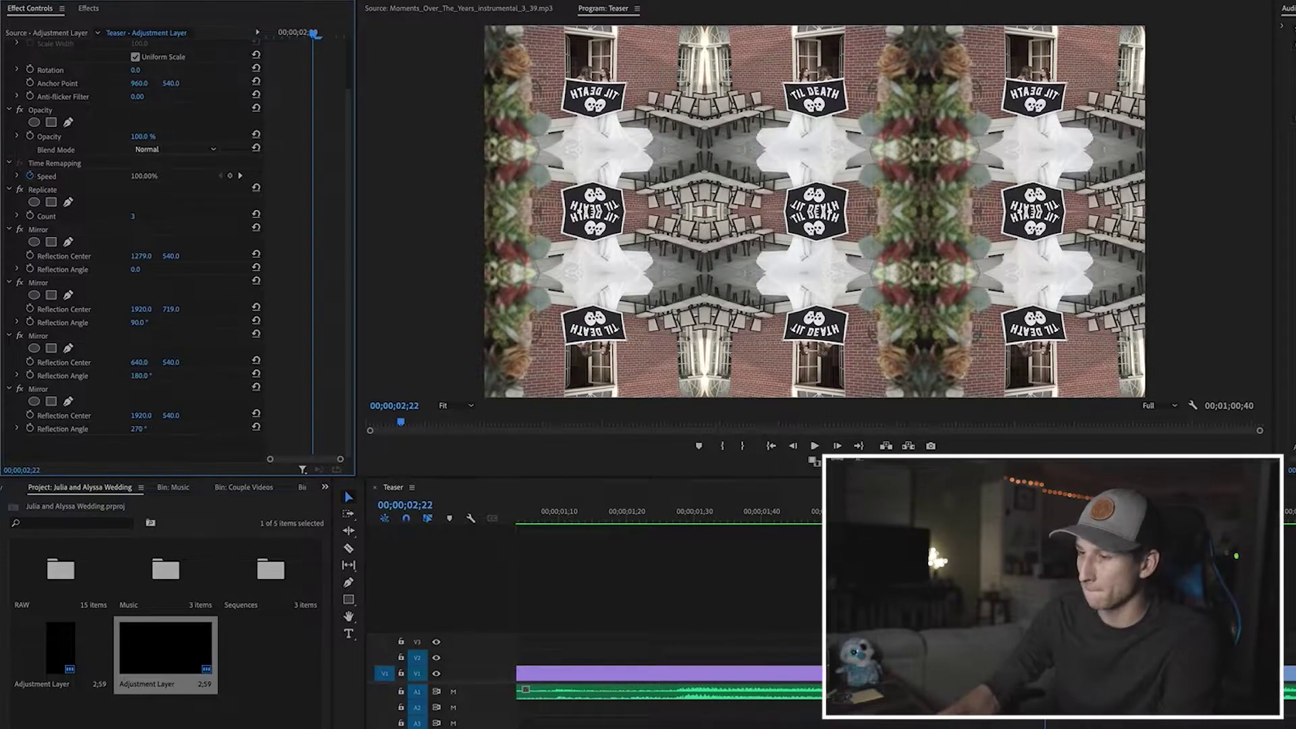
left_click_drag(172, 418, 55, 419)
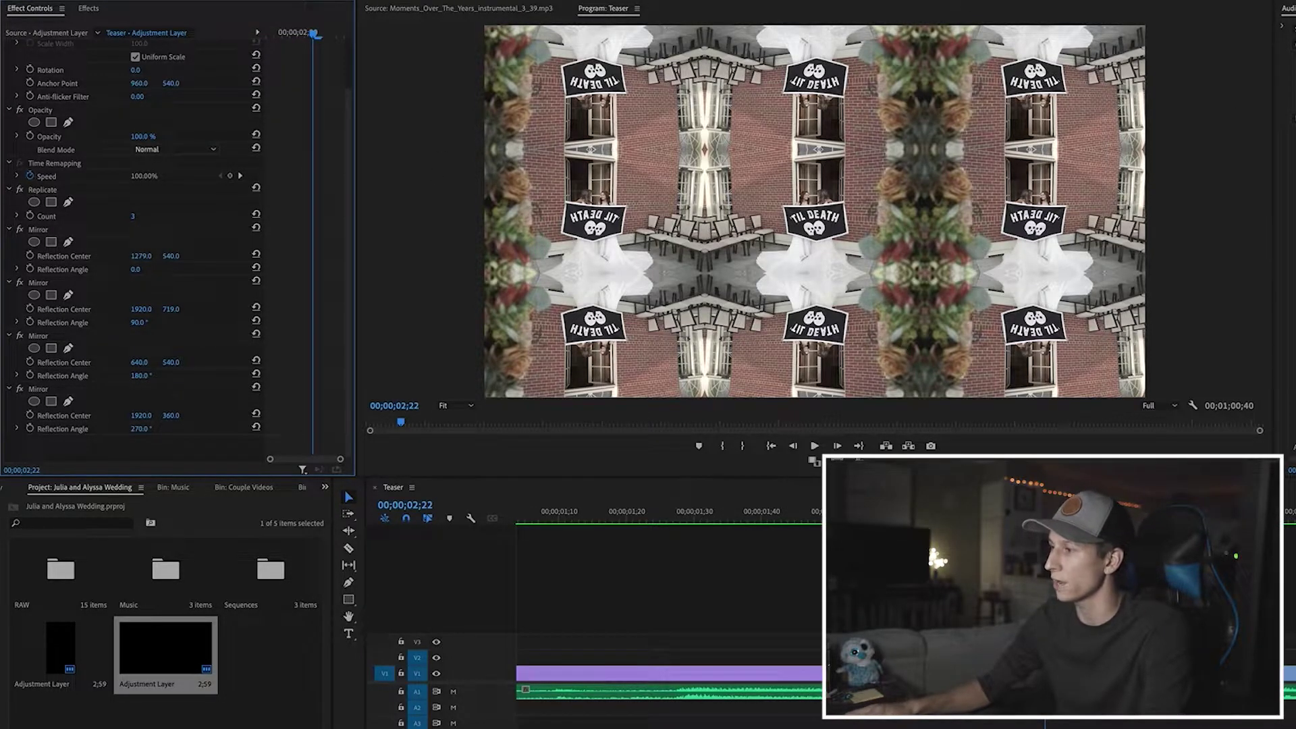
Step: Place another adjustment layer on track V3 directly above the mirrored one and trim it to the same length, ending at 00;00;02;26
key("shift+3")
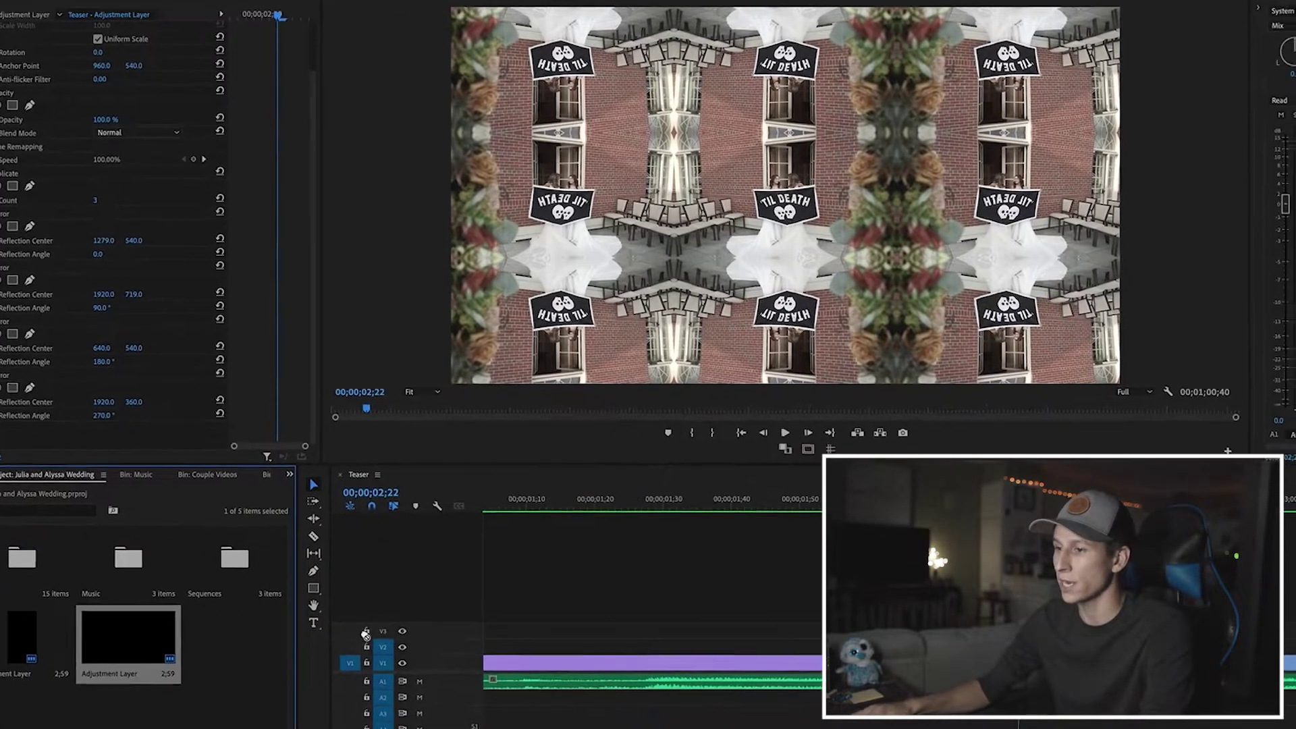
left_click_drag(162, 646, 986, 643)
left_click_drag(556, 473, 281, 450)
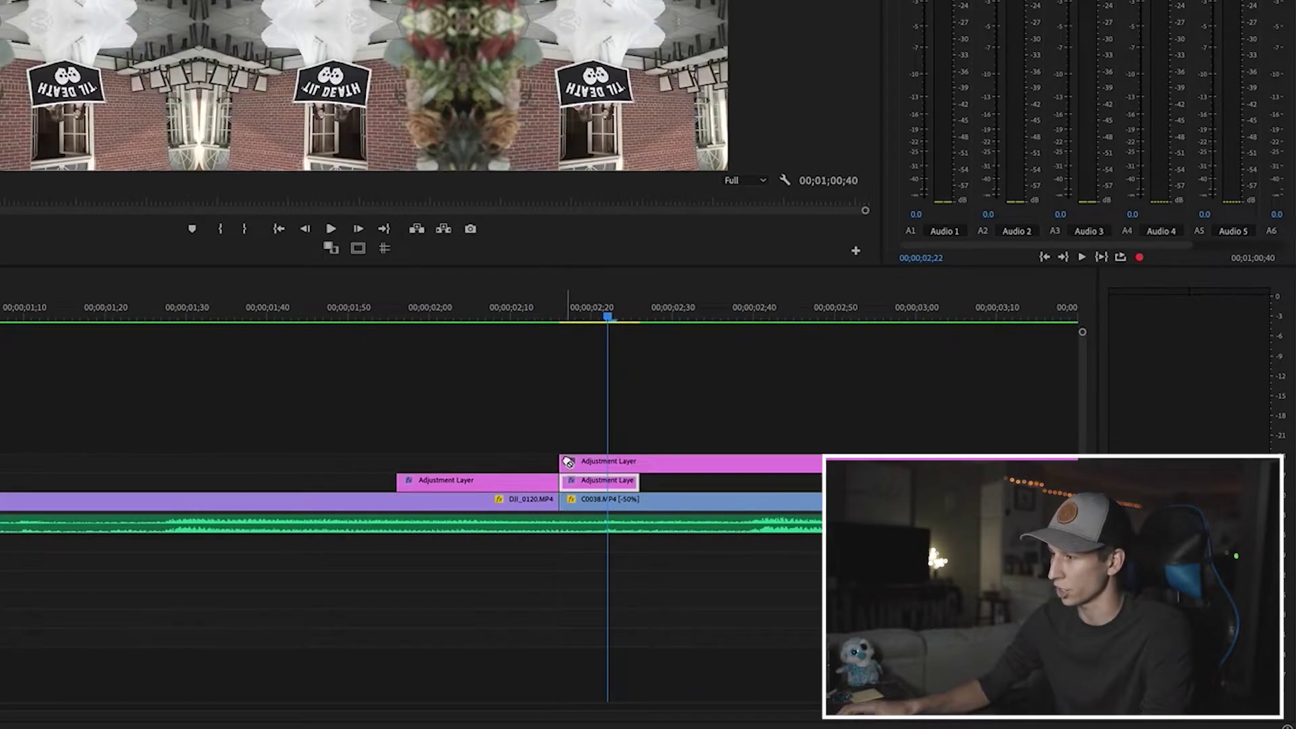
key("minus")
key("minus")
left_click_drag(281, 451, 268, 451)
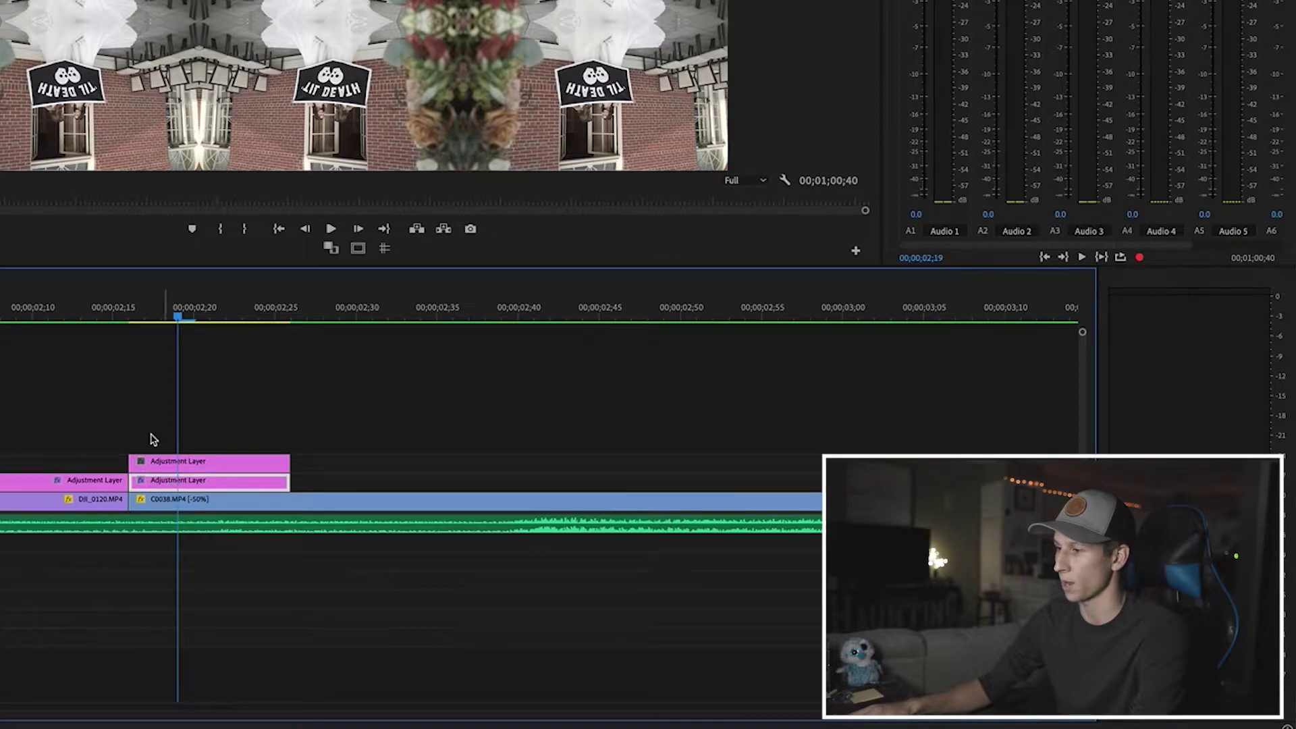
Step: Find the Transform effect, apply it to the adjustment layer on V3, and set its Scale to 300
scroll(150, 436, "left", 3)
scroll(136, 420, "left", 3)
scroll(136, 420, "right", 2)
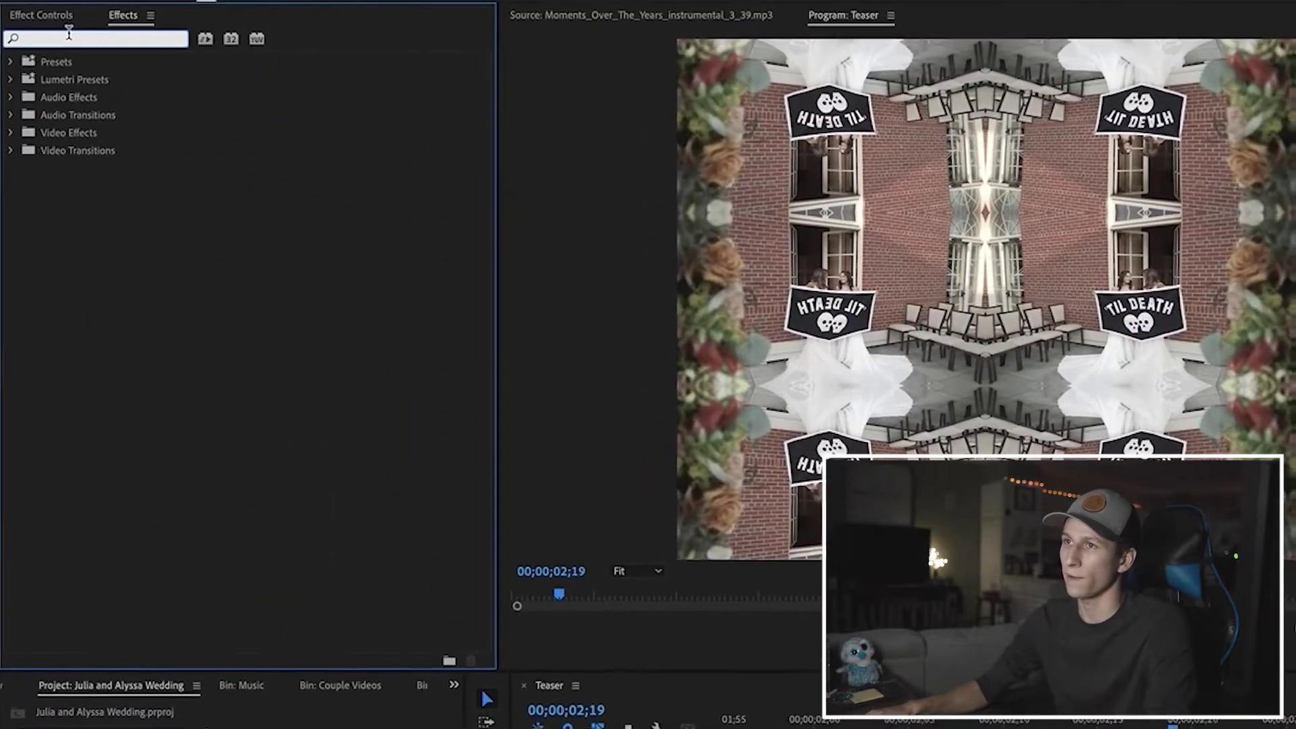
type("tran")
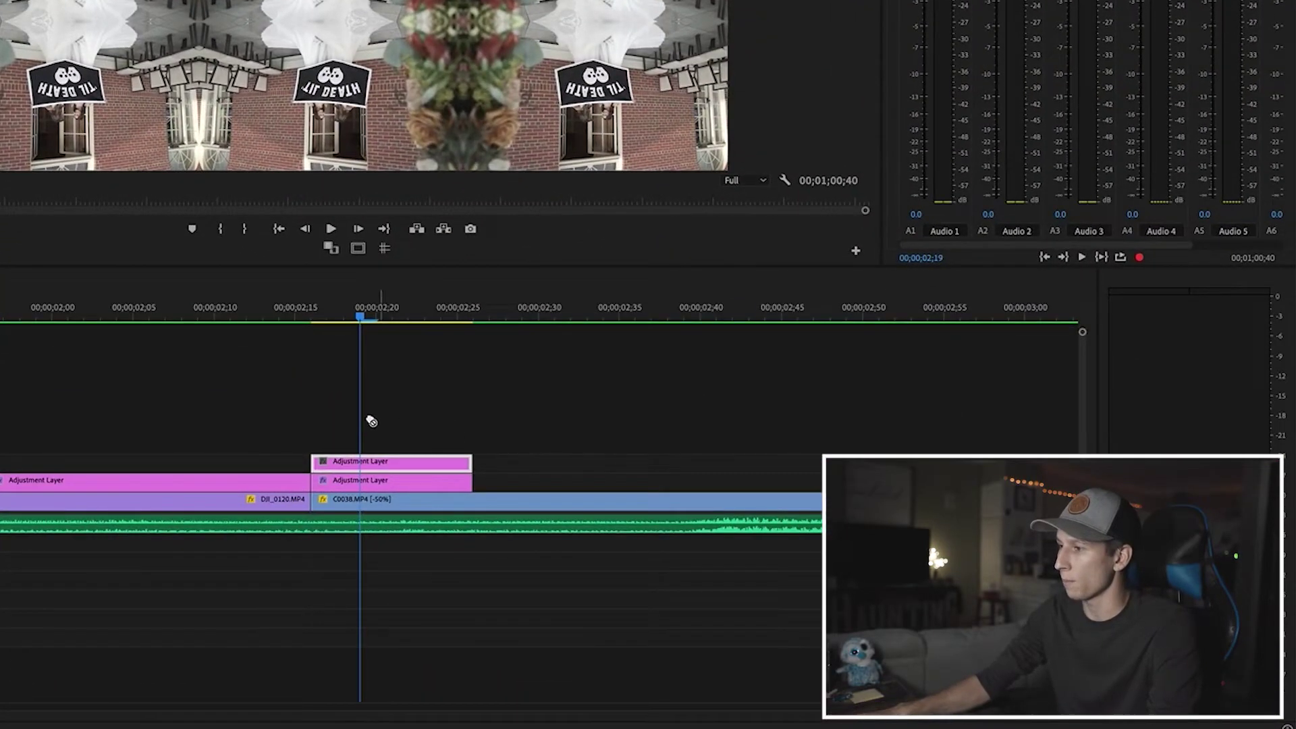
left_click(368, 463)
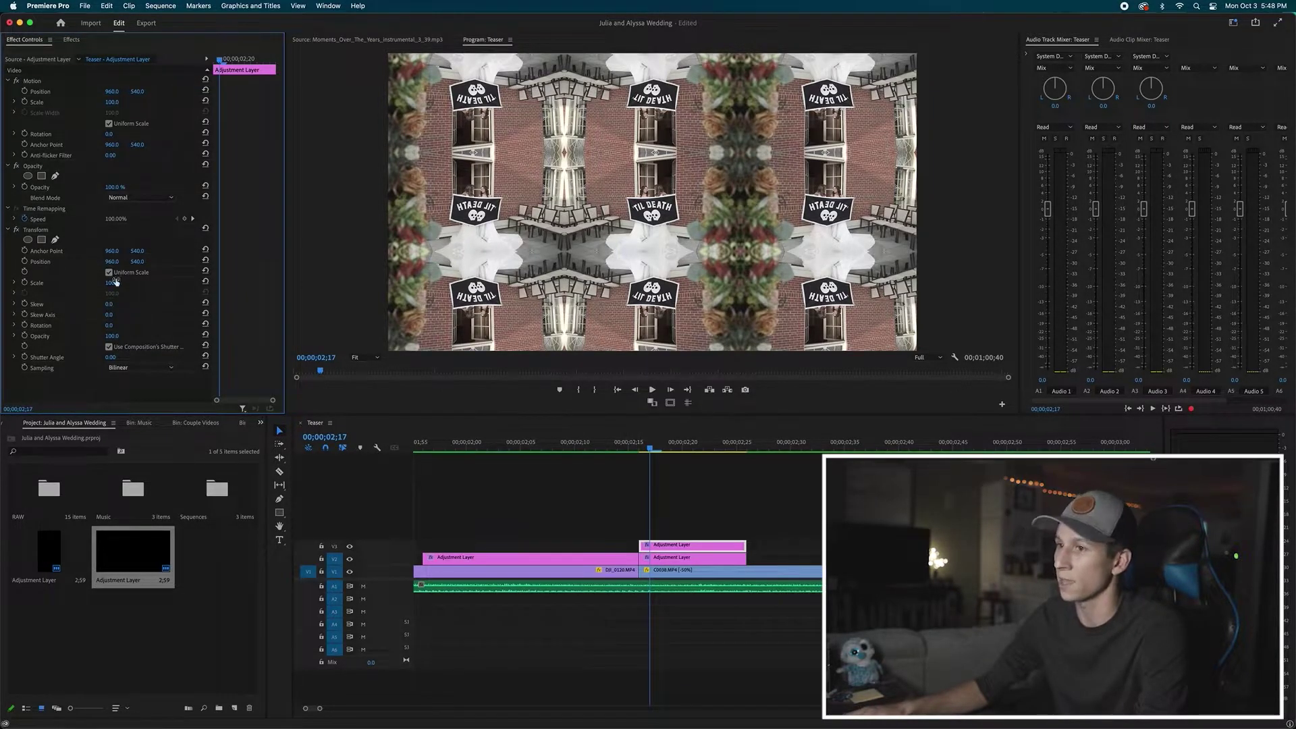
left_click(675, 557)
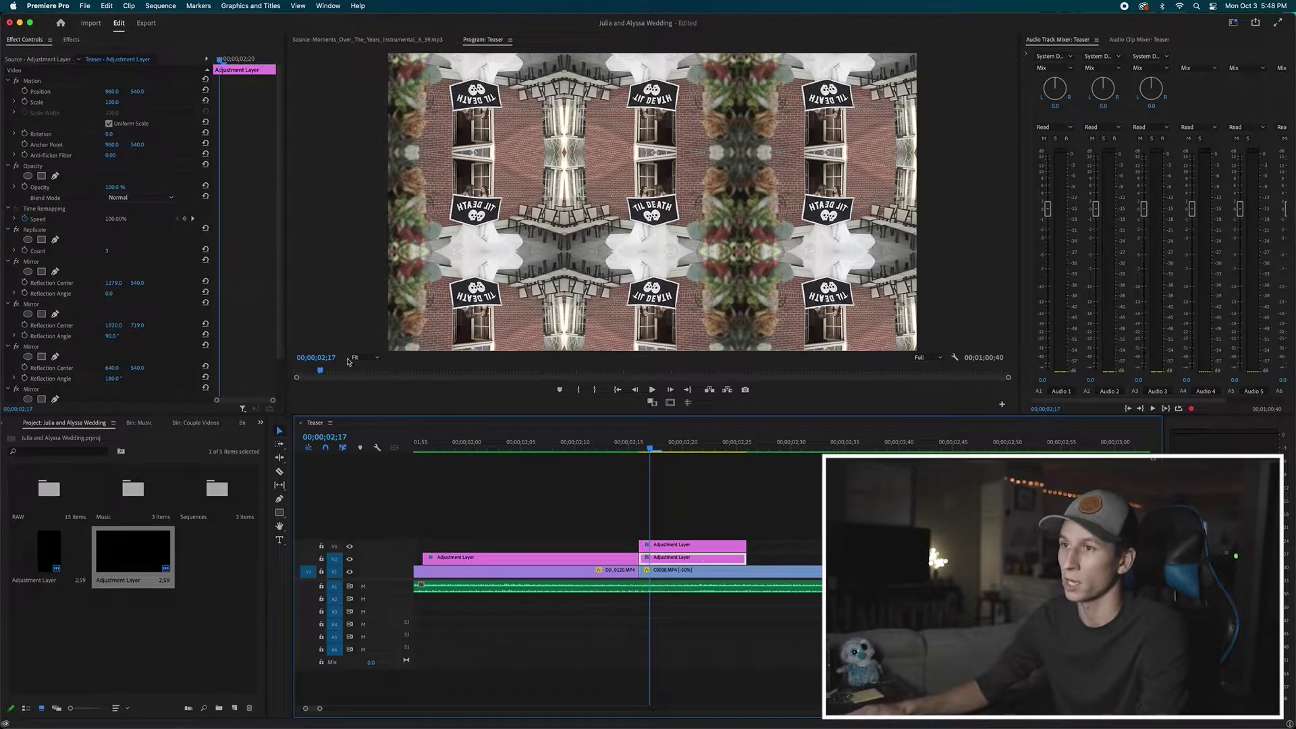
left_click(695, 544)
left_click(112, 282)
type("300")
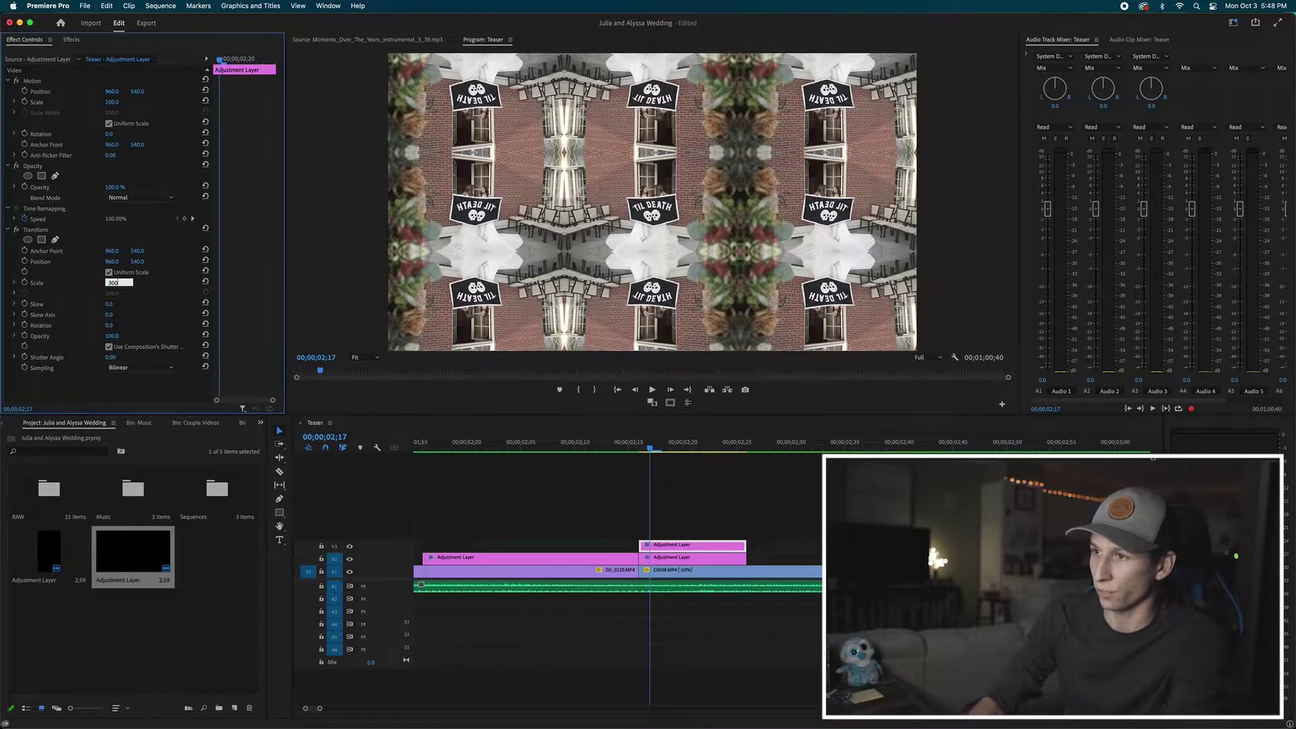
key("Return")
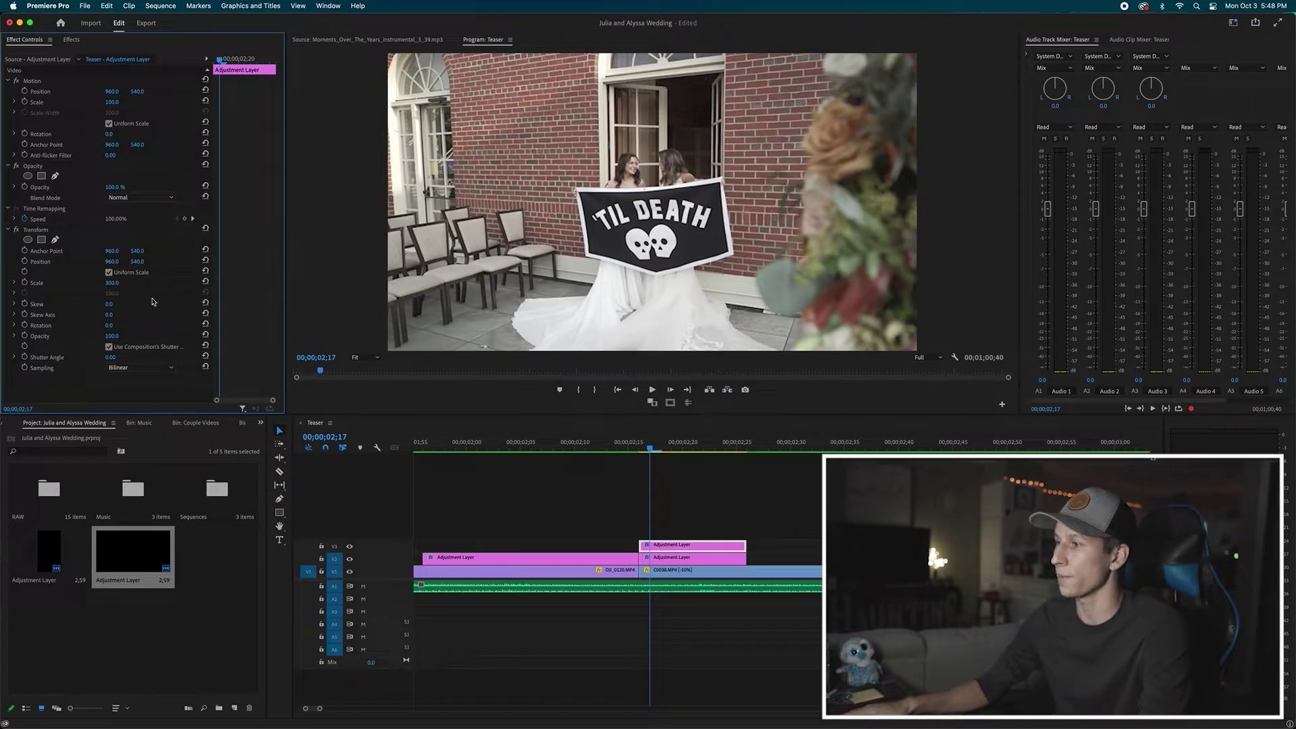
Step: Keyframe the Transform Scale at 300 at both ends of the V3 adjustment layer, 00;00;02;16 and 00;00;02;26
left_click(642, 448)
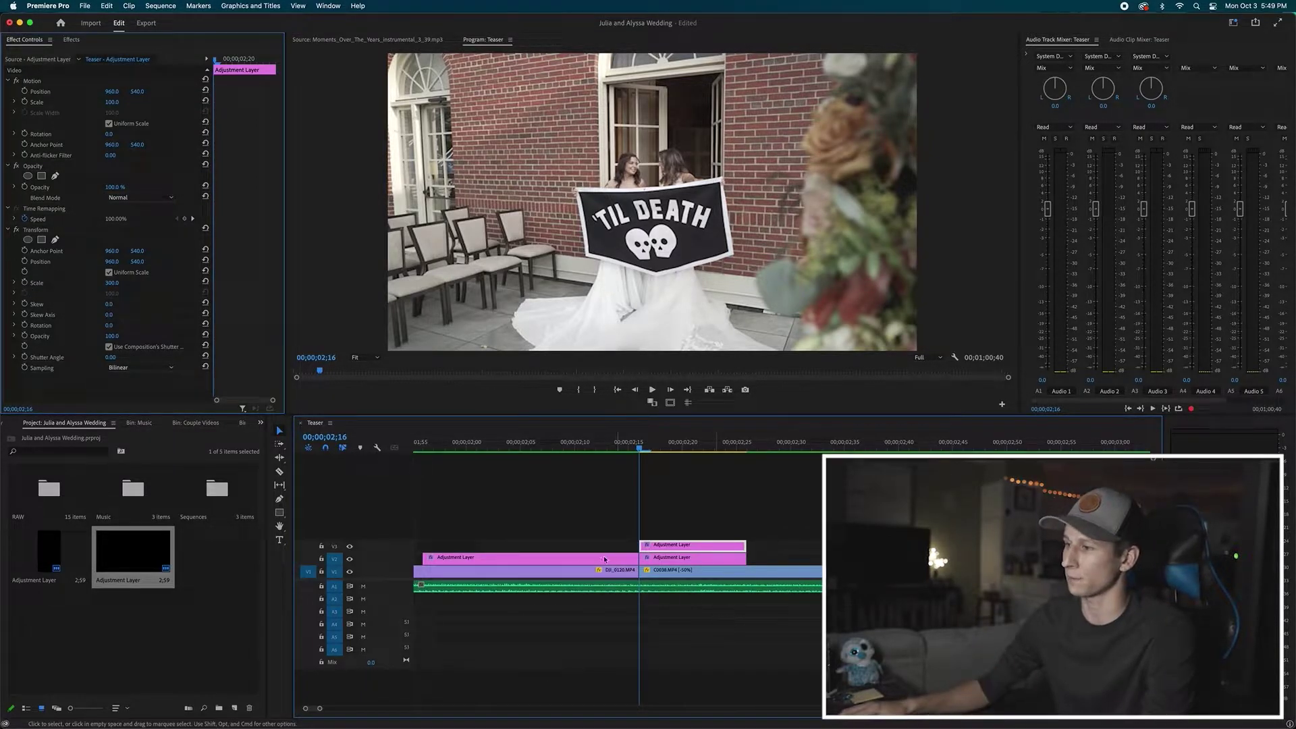
left_click_drag(555, 446, 747, 444)
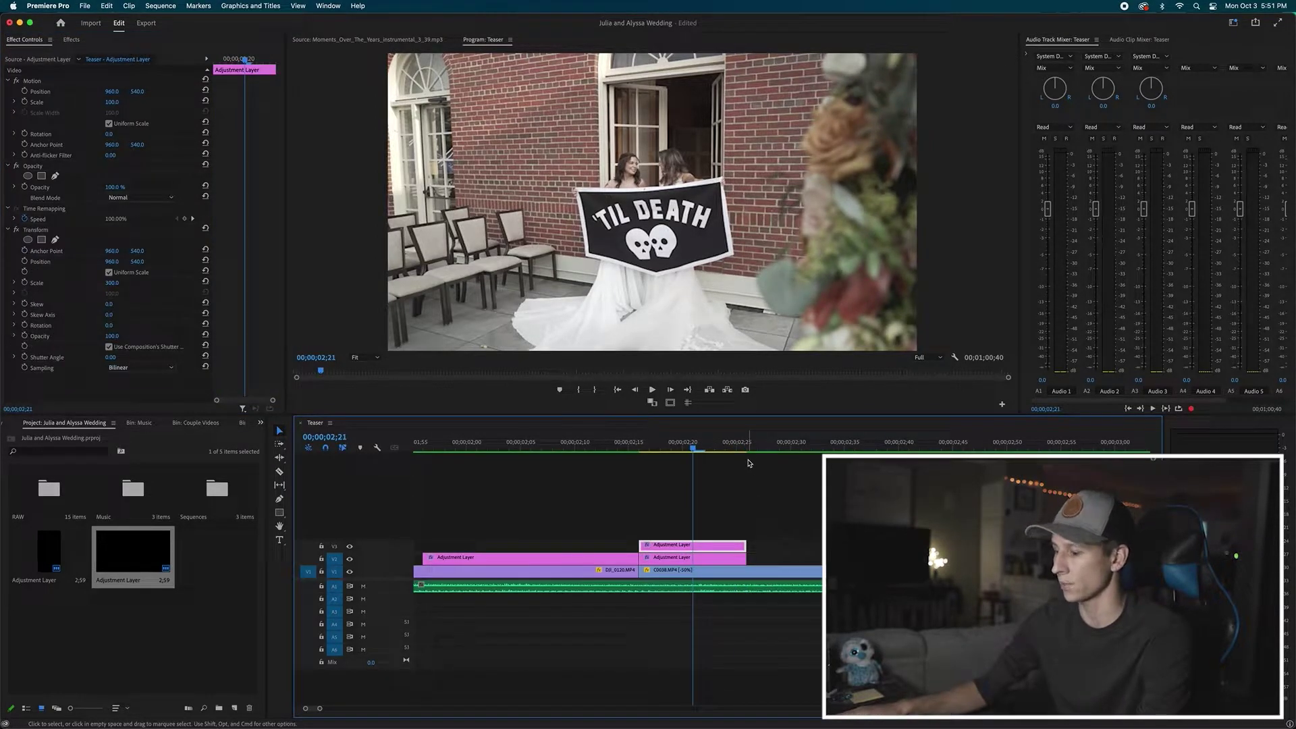
key("Up")
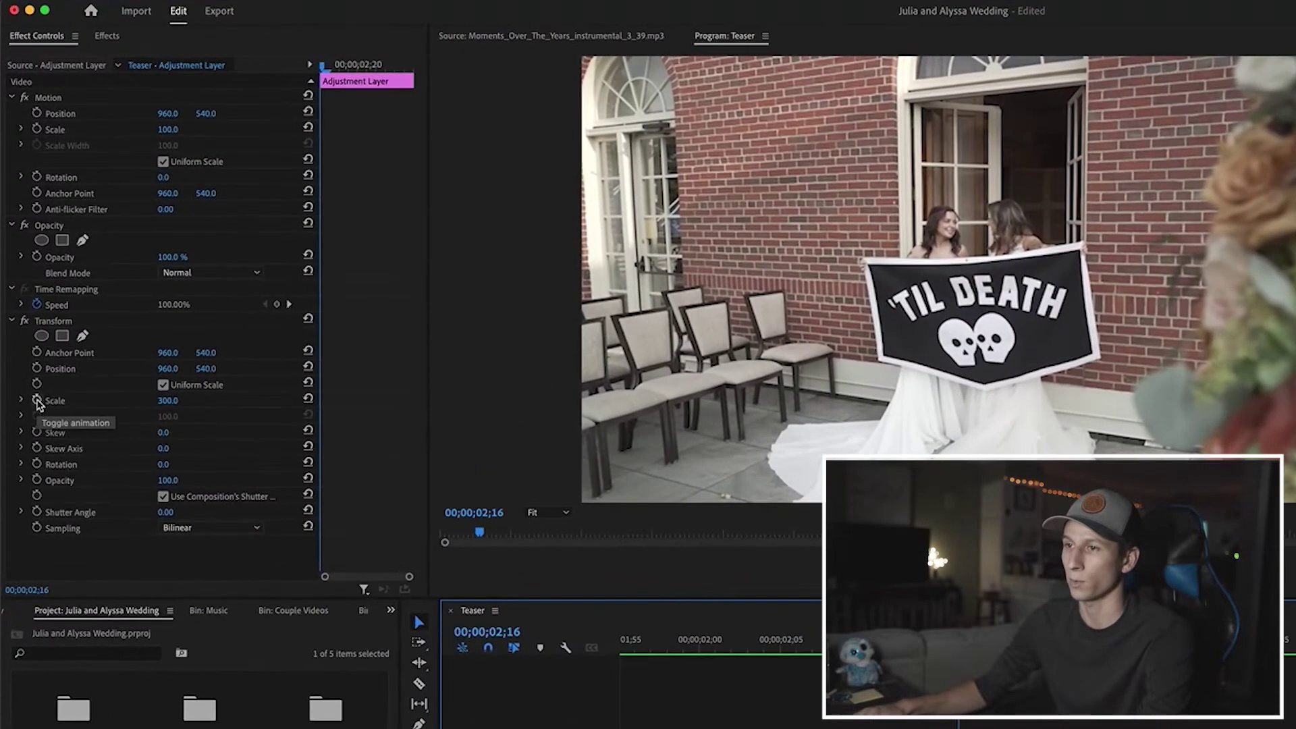
left_click(24, 282)
left_click(37, 400)
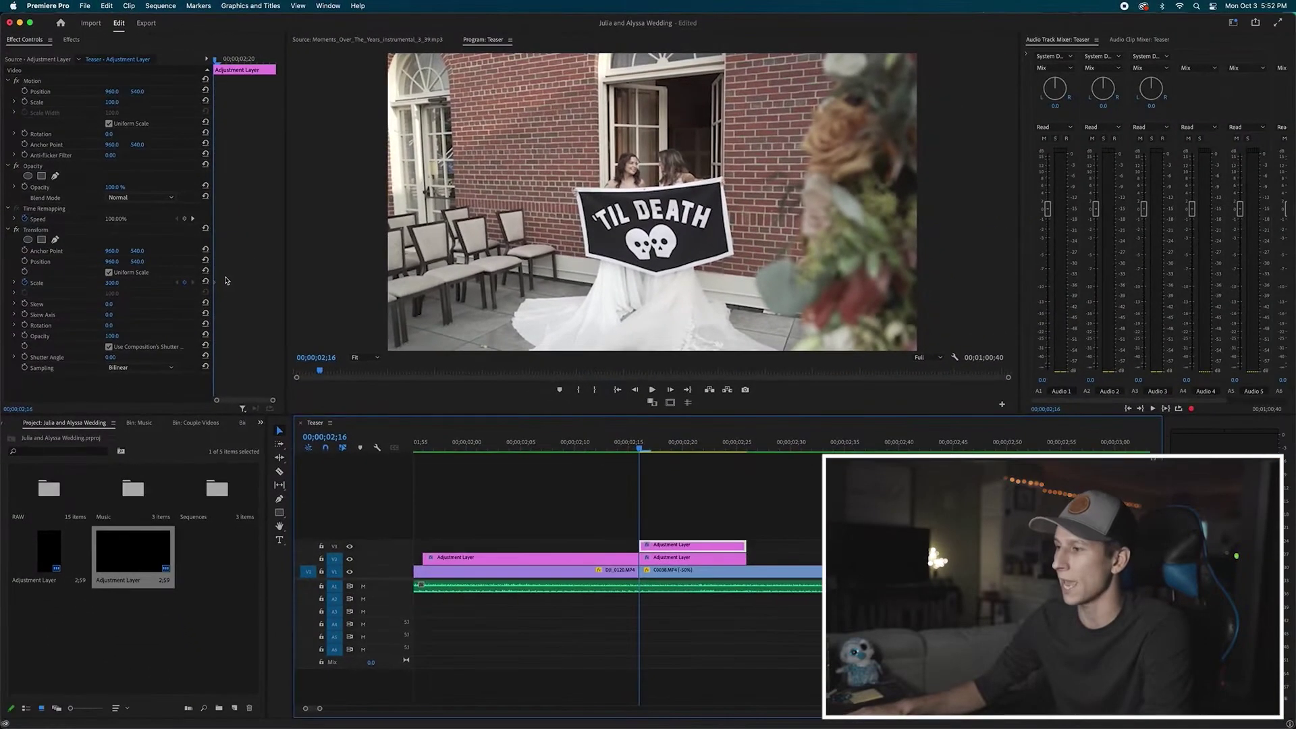
key("Down")
left_click(674, 544)
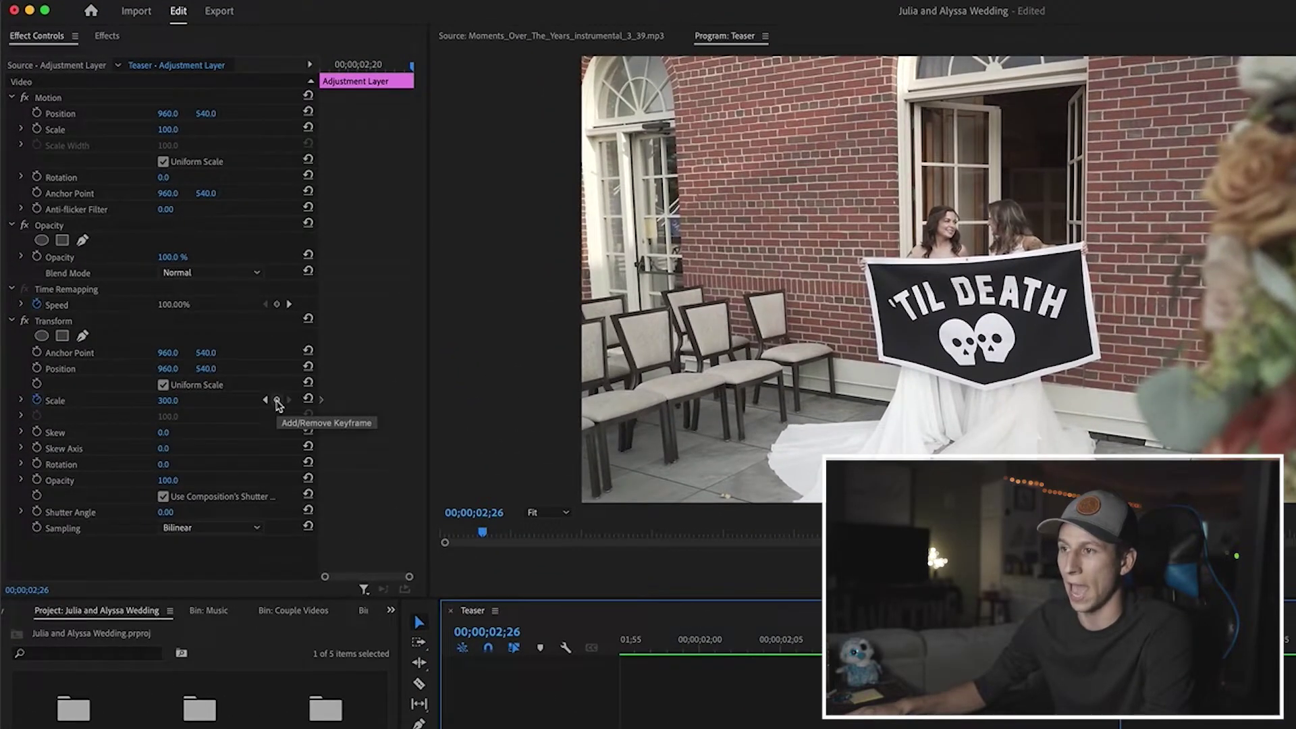
left_click(277, 401)
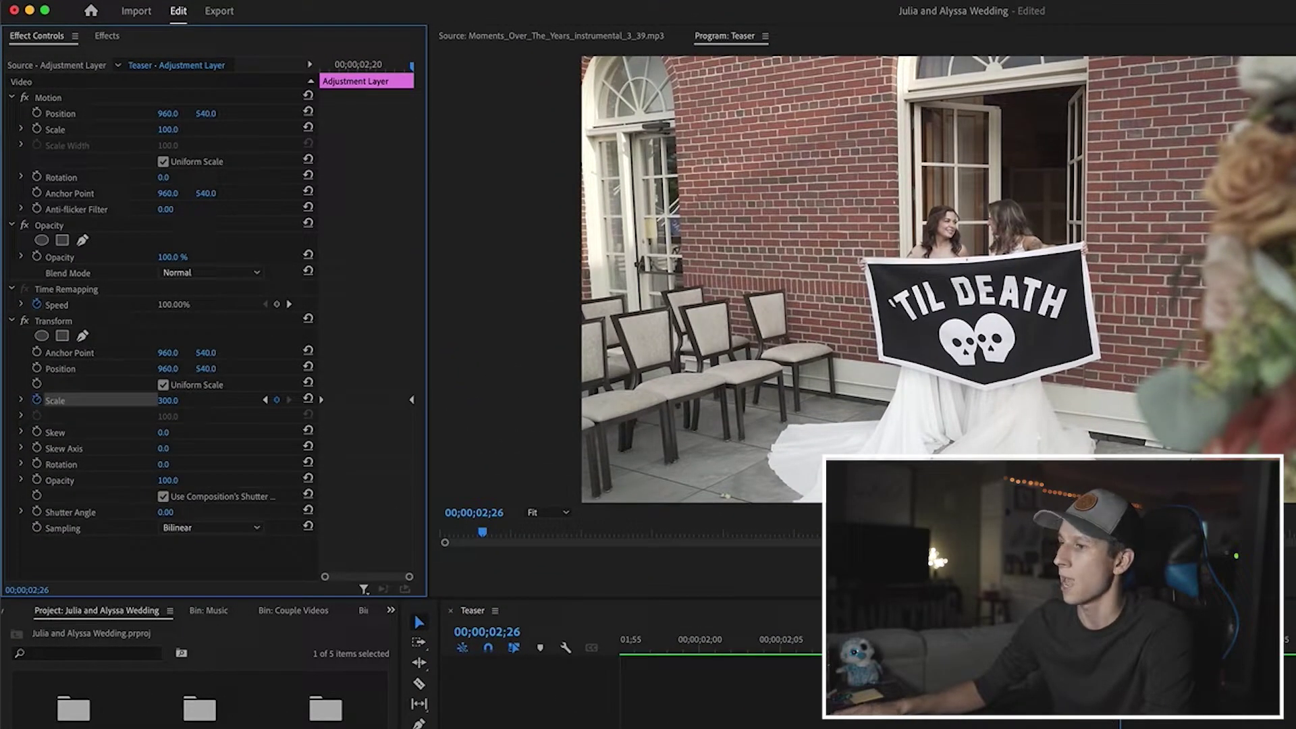
Step: Add a Transform Scale keyframe of 350 at 00;00;02;21, halfway through the V3 adjustment layer, and check the frames around it
left_click_drag(410, 65, 356, 64)
key("Right")
left_click(169, 400)
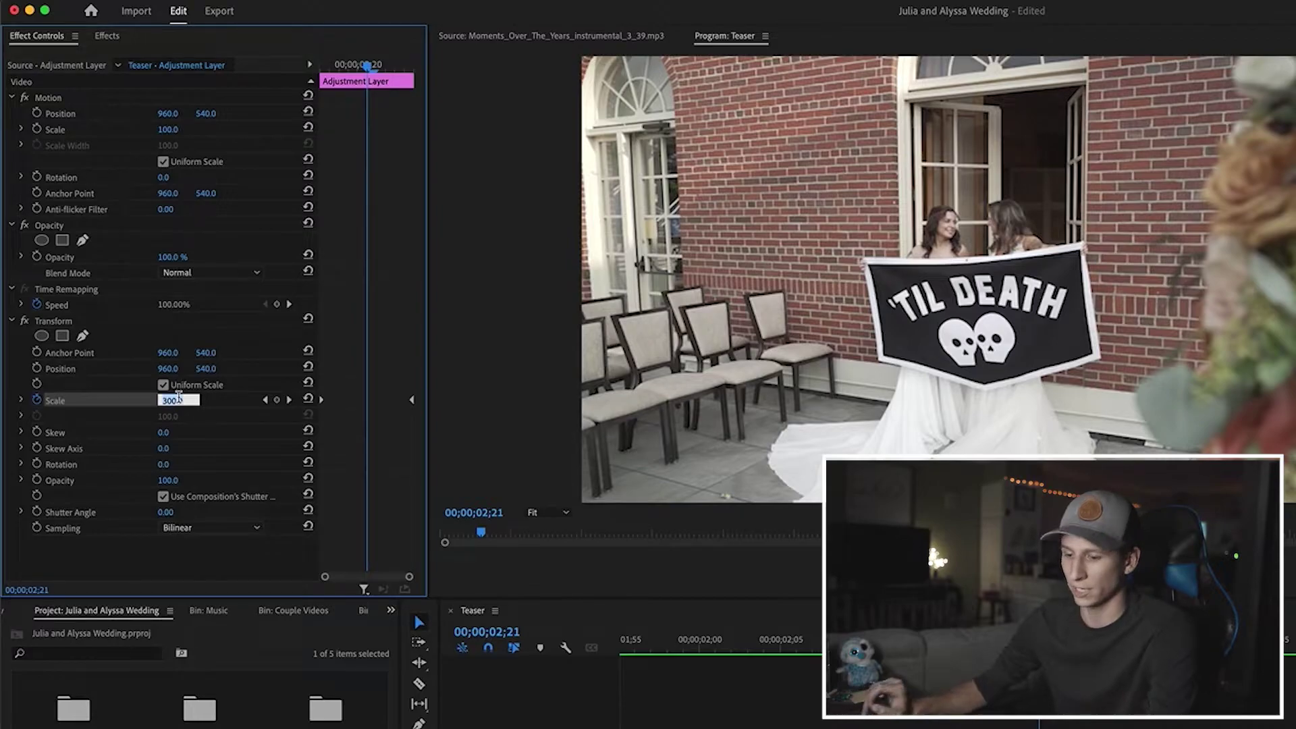
type("350")
key("Return")
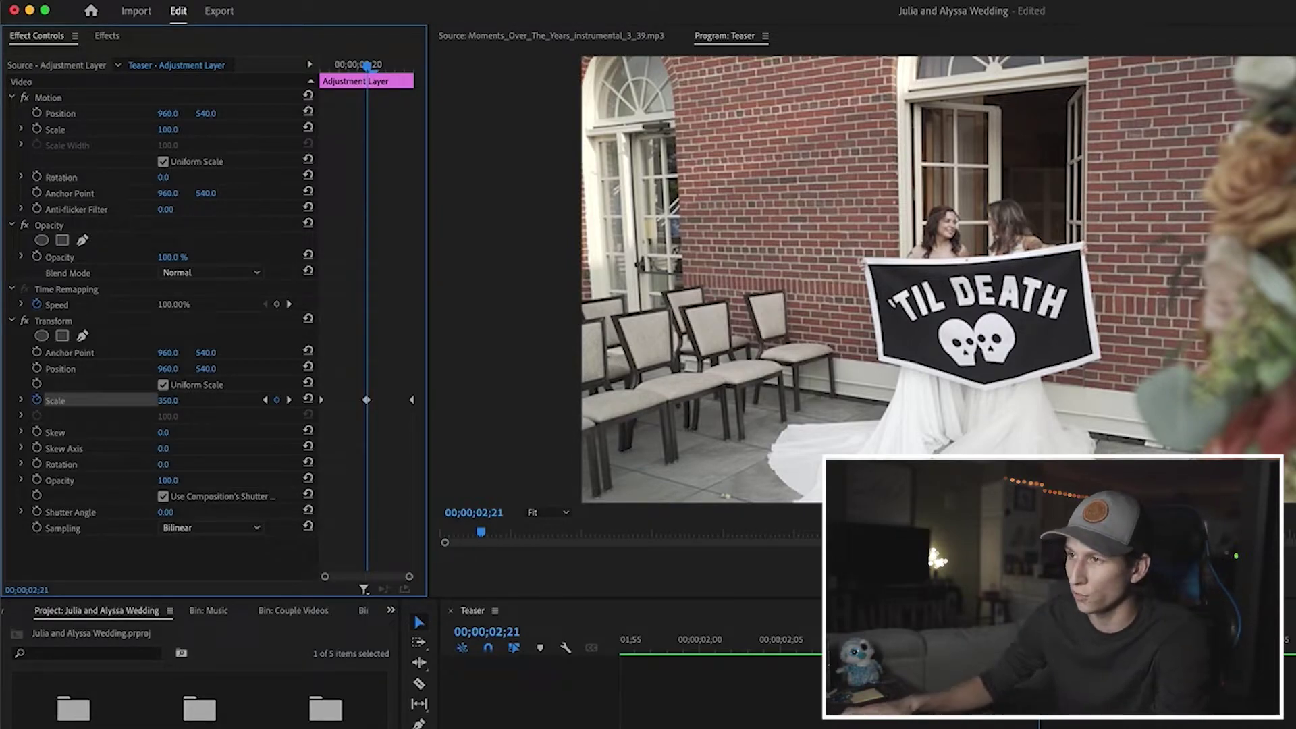
key("shift+Left")
key("Right")
key("Right")
key("Right")
key("Right")
key("Right")
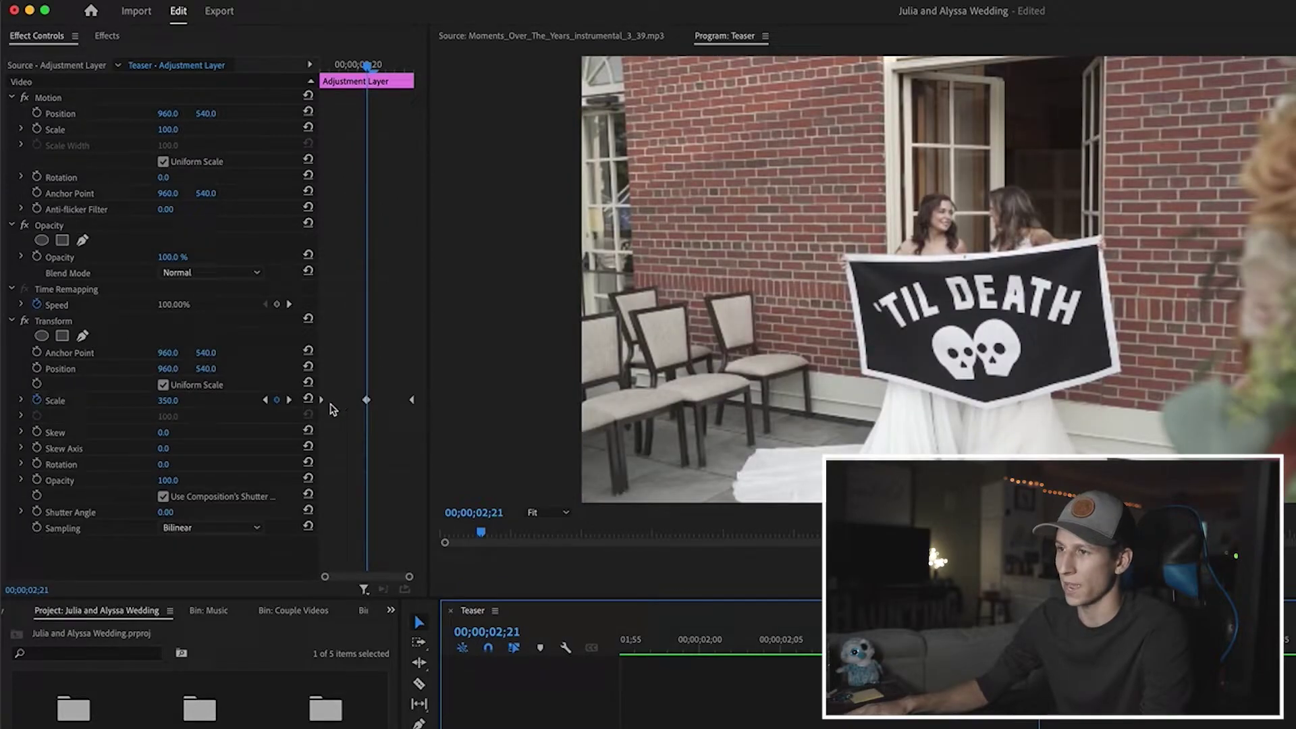
Step: Apply Ease Out to the first Scale keyframe, Ease In to the last, and Bezier interpolation to the middle one
right_click(324, 407)
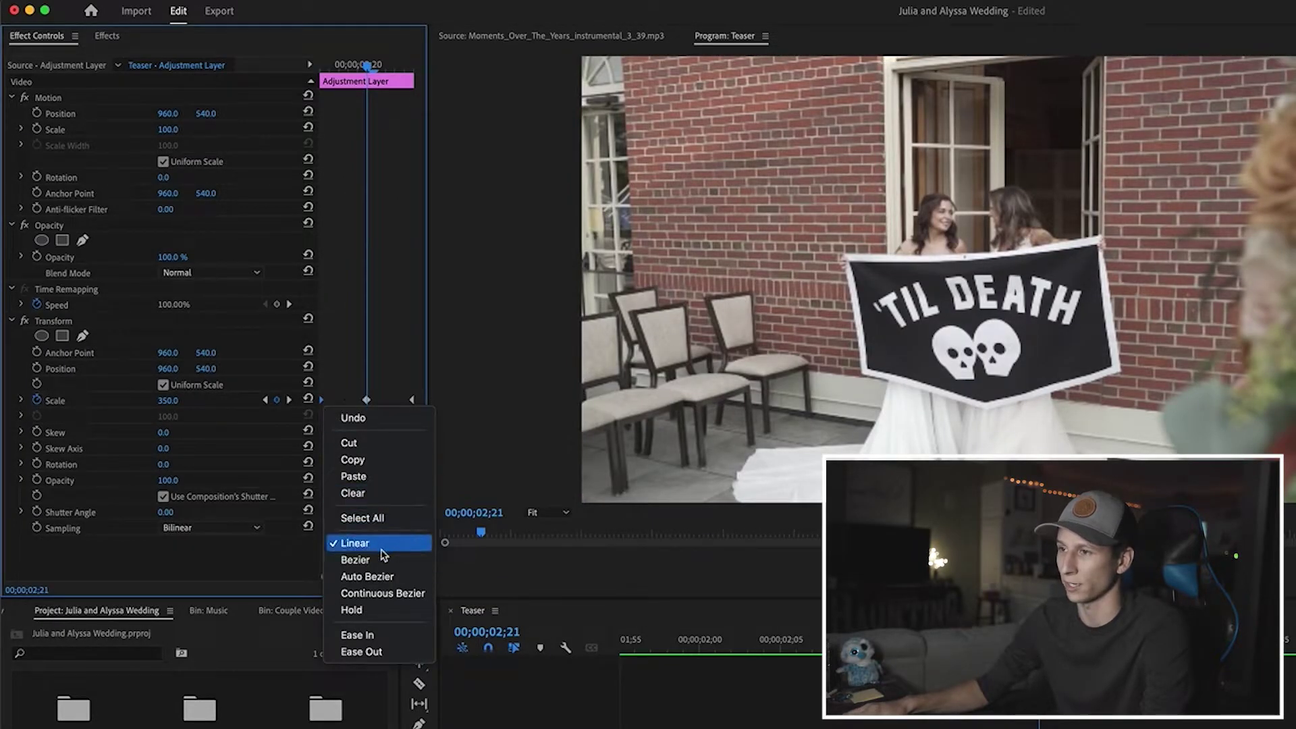
left_click(375, 651)
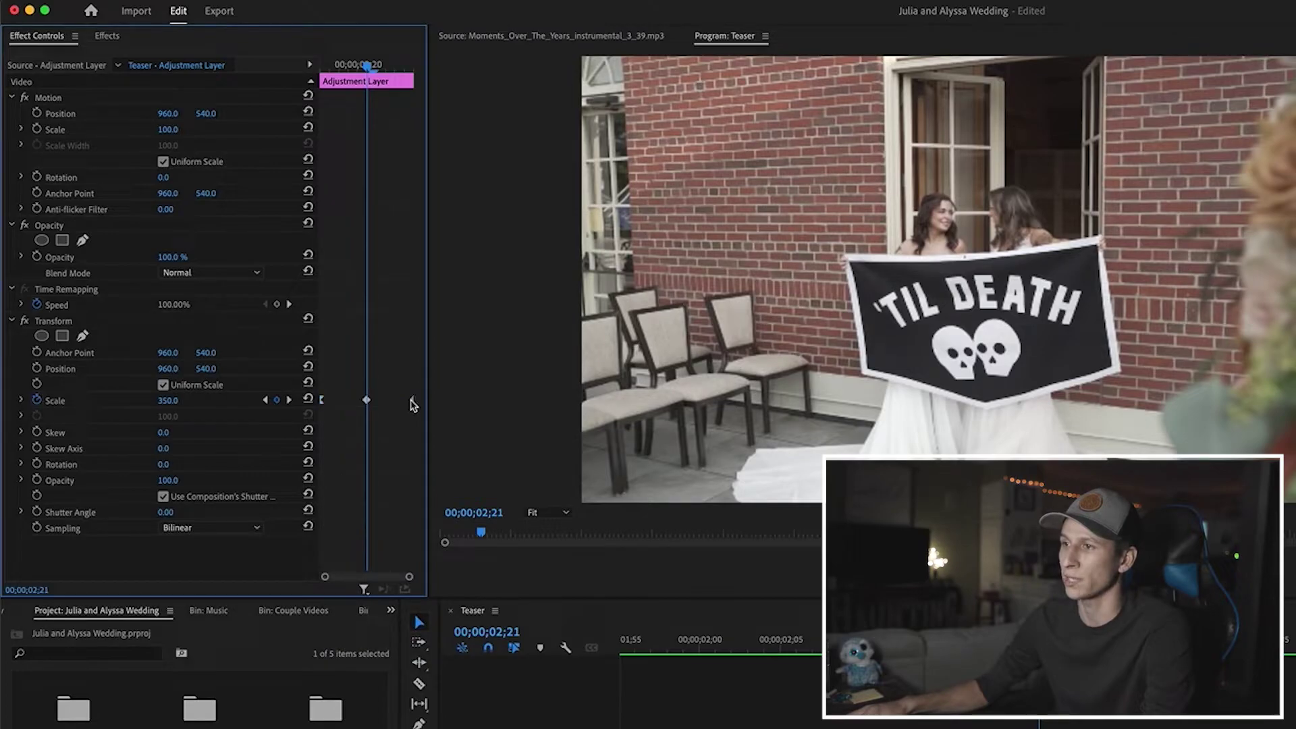
right_click(413, 405)
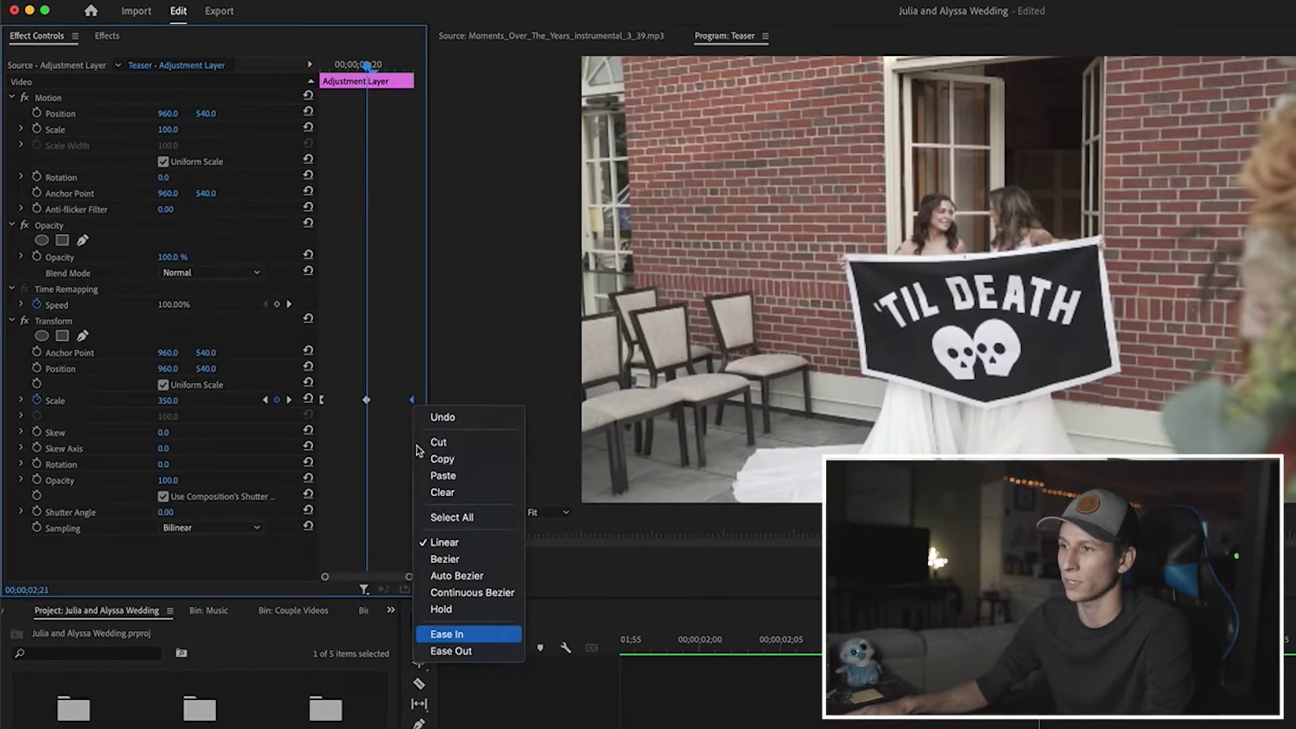
left_click(459, 634)
right_click(367, 407)
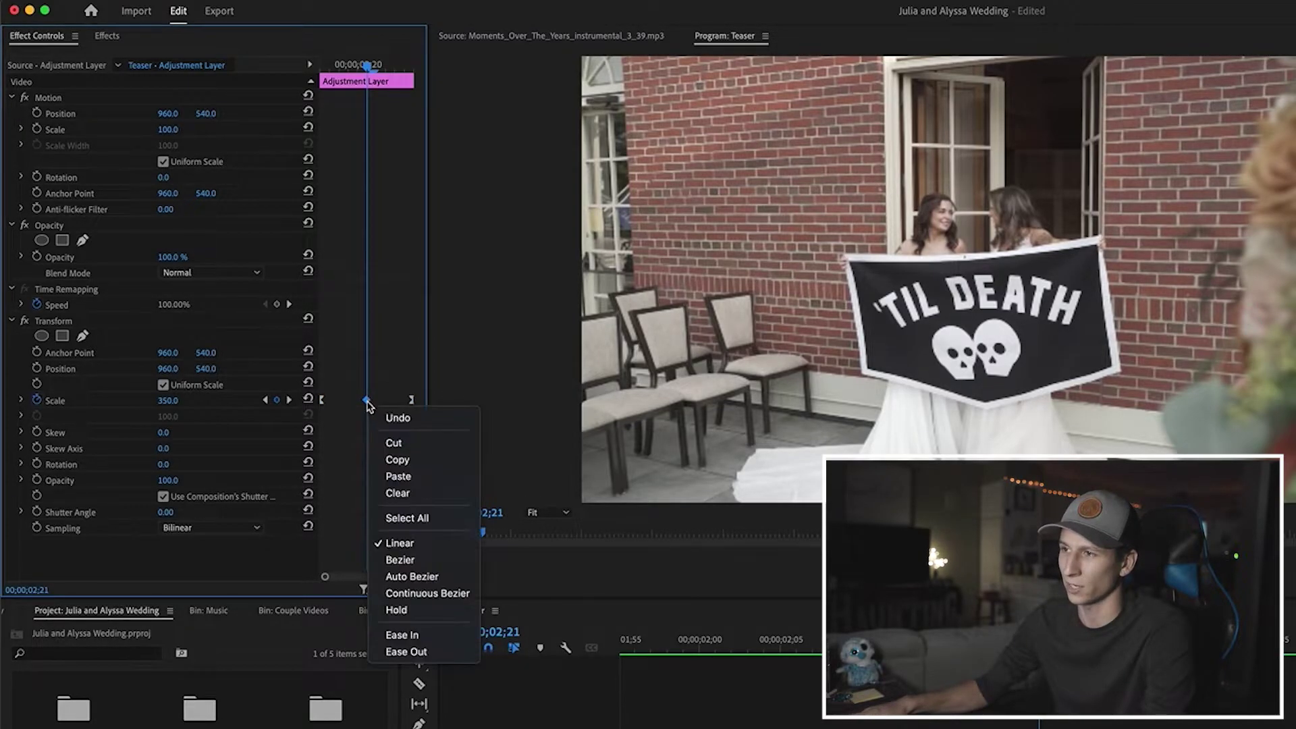
left_click(388, 558)
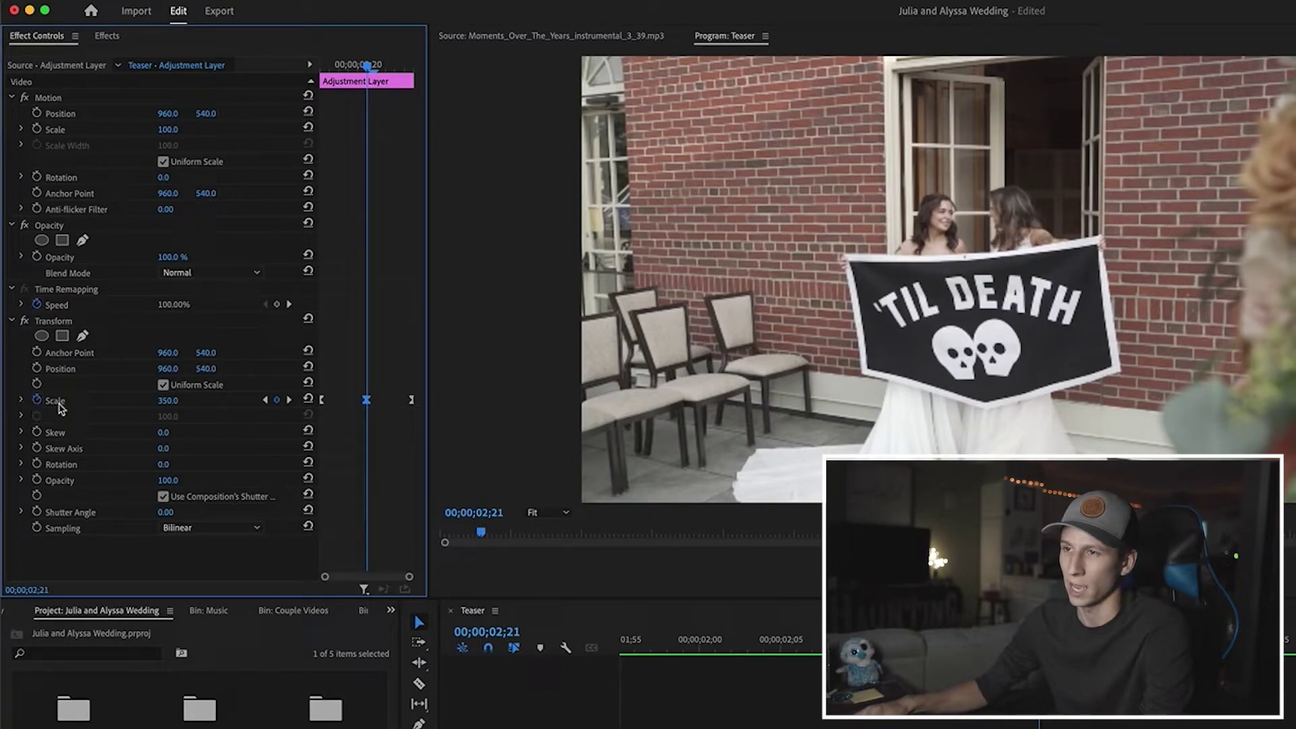
Step: Enlarge the Transform Scale graph, pull its handles into a steeper curve near the middle keyframe, and play back the transition
left_click(21, 403)
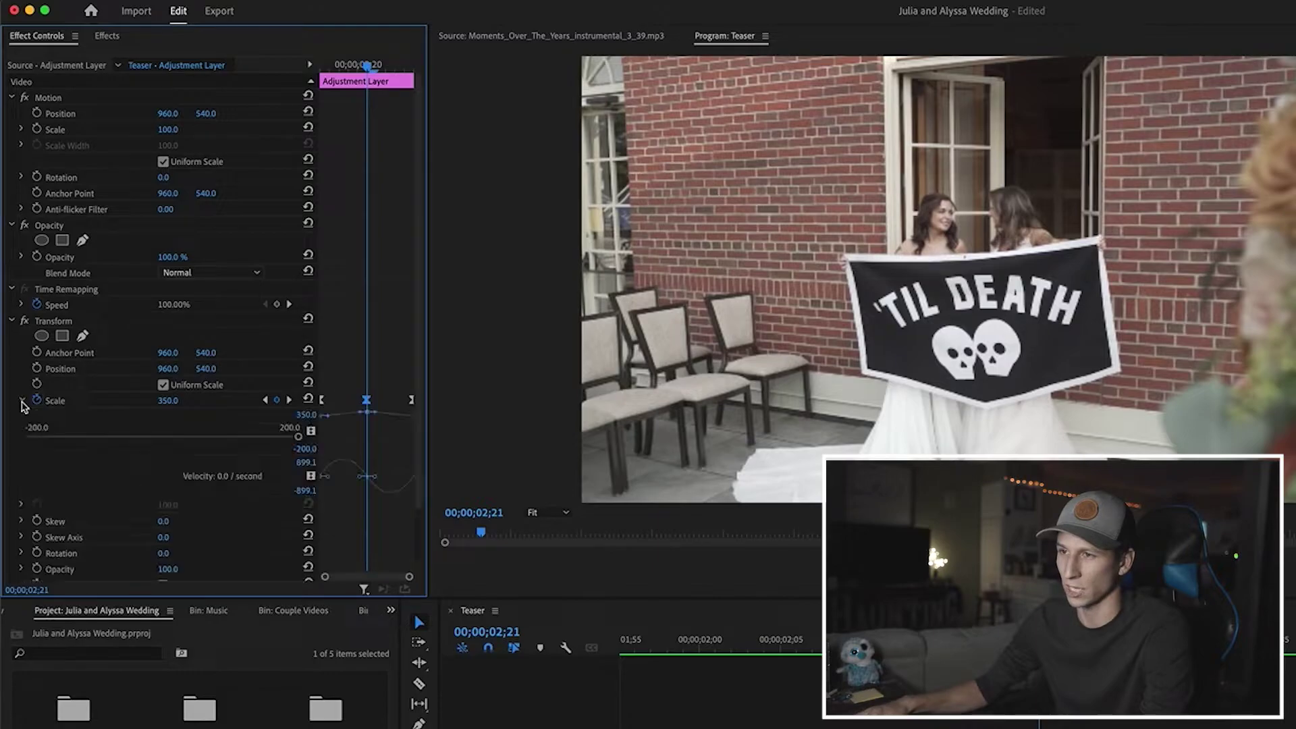
left_click_drag(380, 455, 380, 540)
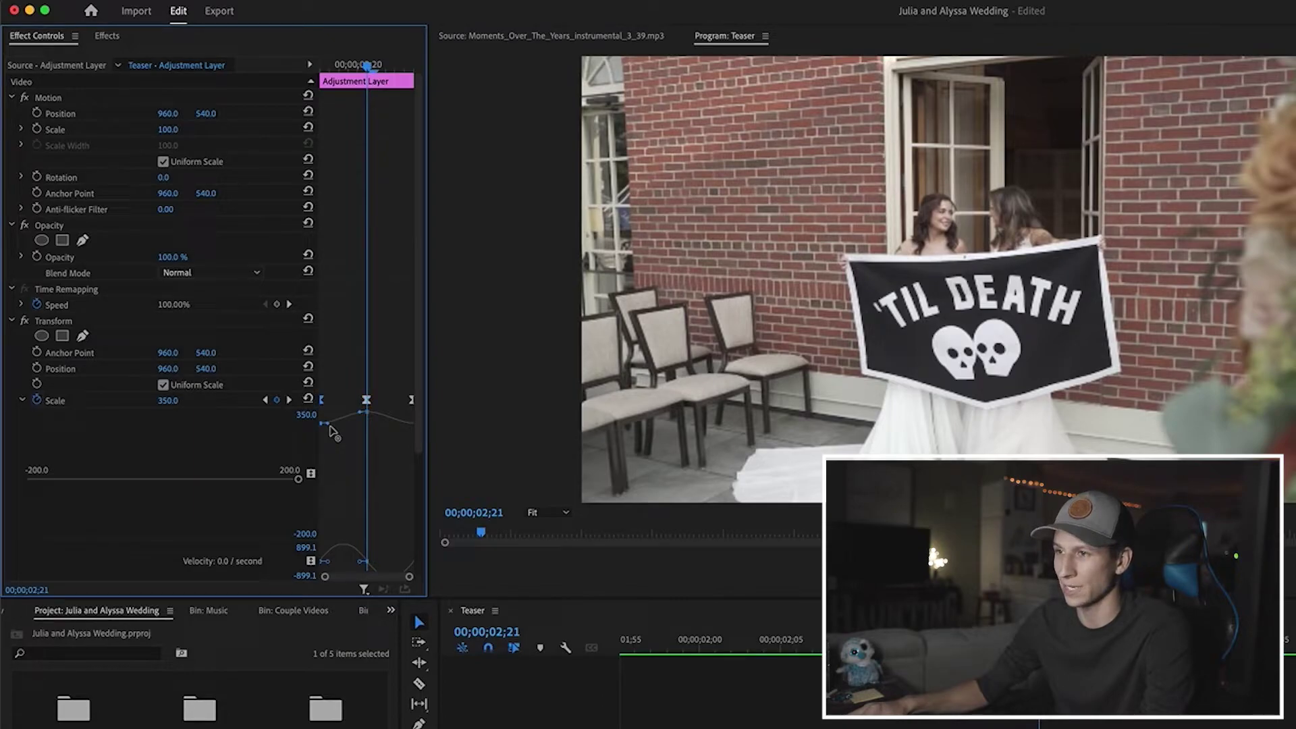
left_click_drag(331, 430, 361, 420)
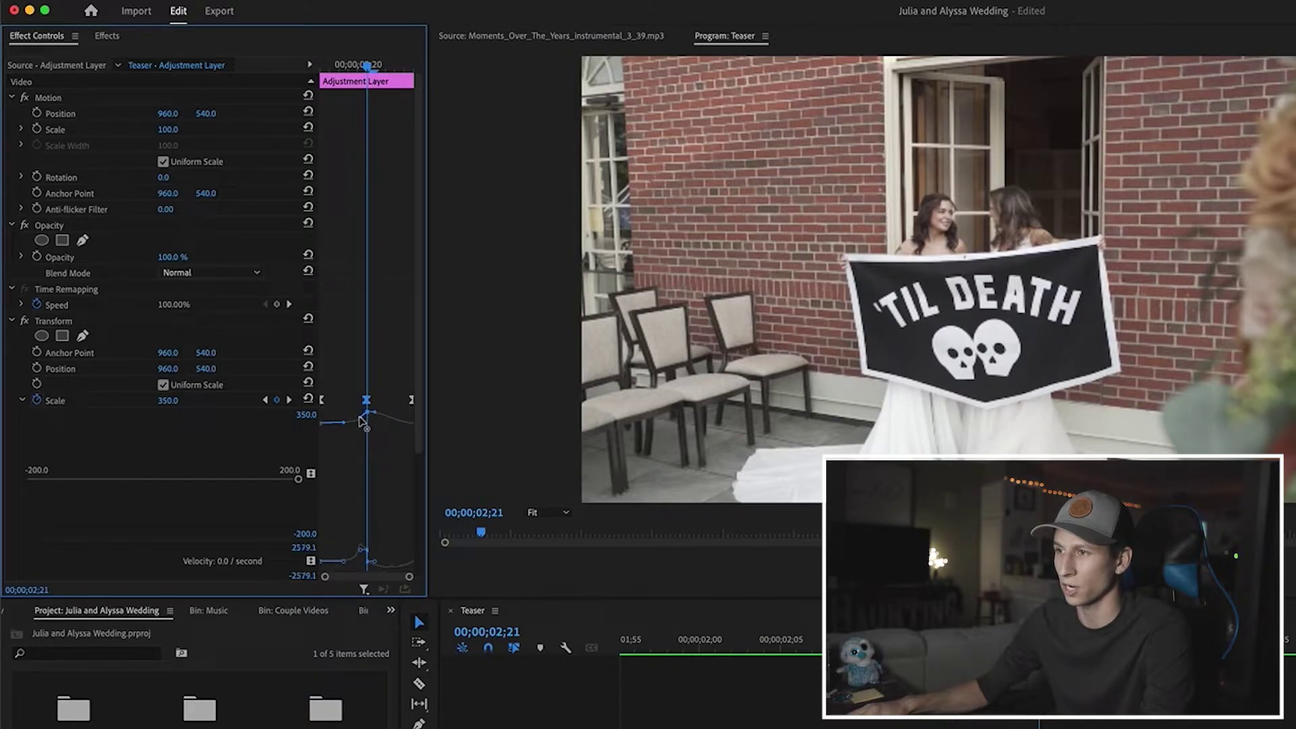
left_click(411, 401)
mouse_move(411, 404)
left_mouse_down()
mouse_move(398, 429)
mouse_move(378, 428)
mouse_move(373, 413)
mouse_move(416, 404)
left_mouse_up()
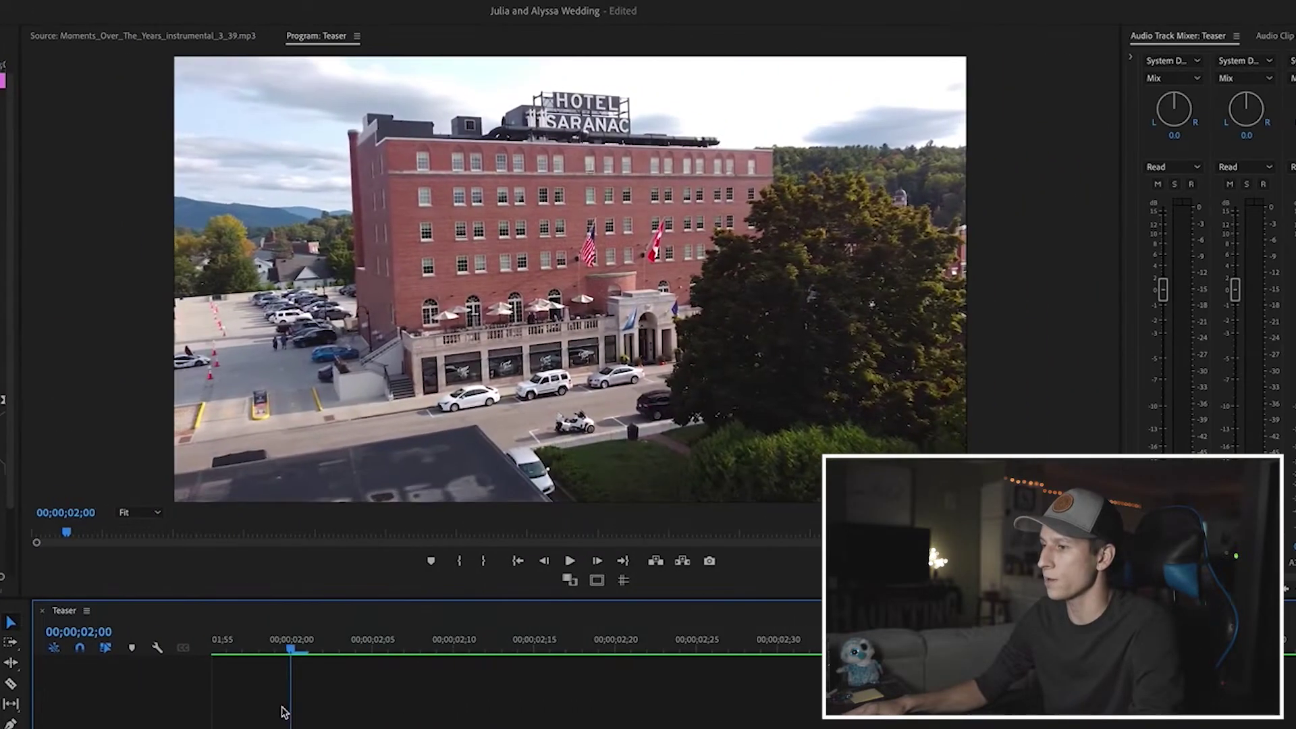
key("space")
key("space")
mouse_move(535, 652)
left_mouse_down()
mouse_move(700, 652)
mouse_move(520, 658)
left_mouse_up()
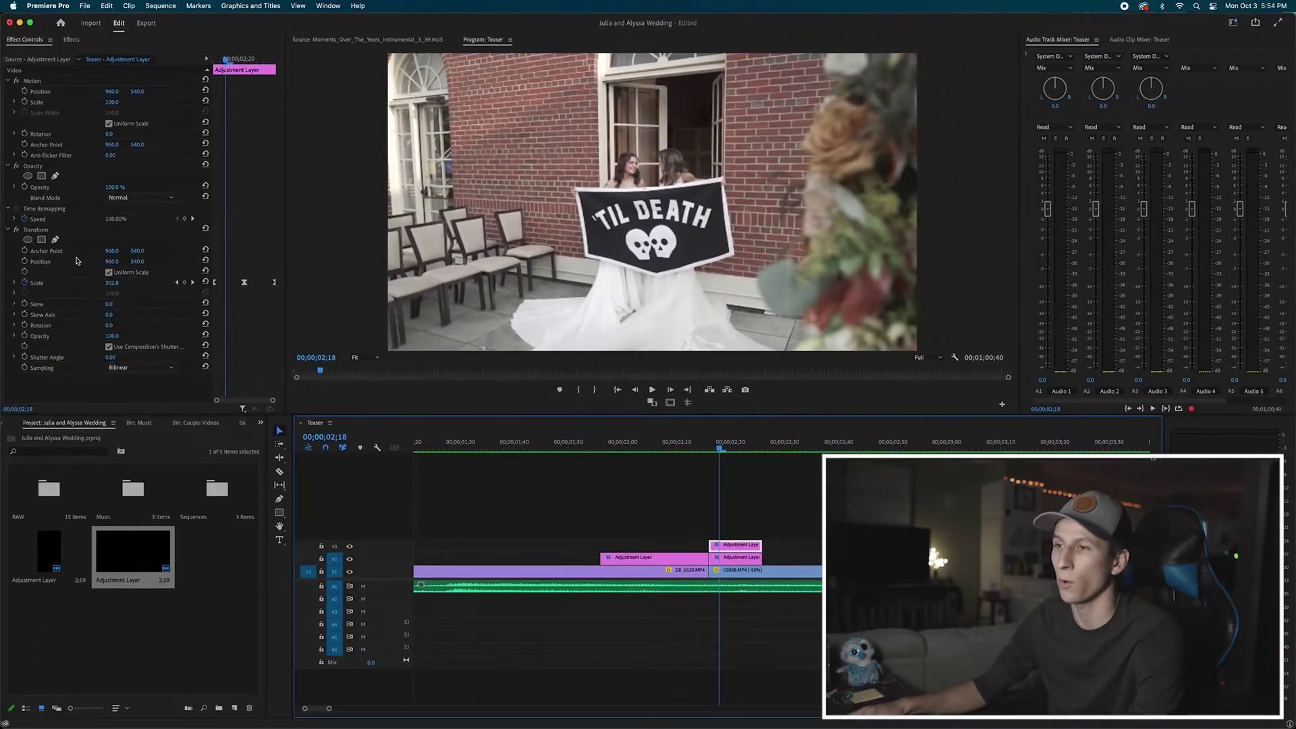
Step: Keyframe the Transform Position at 960, 540 at the start, end and middle (00;00;02;21) of the V3 adjustment layer
left_click(46, 263)
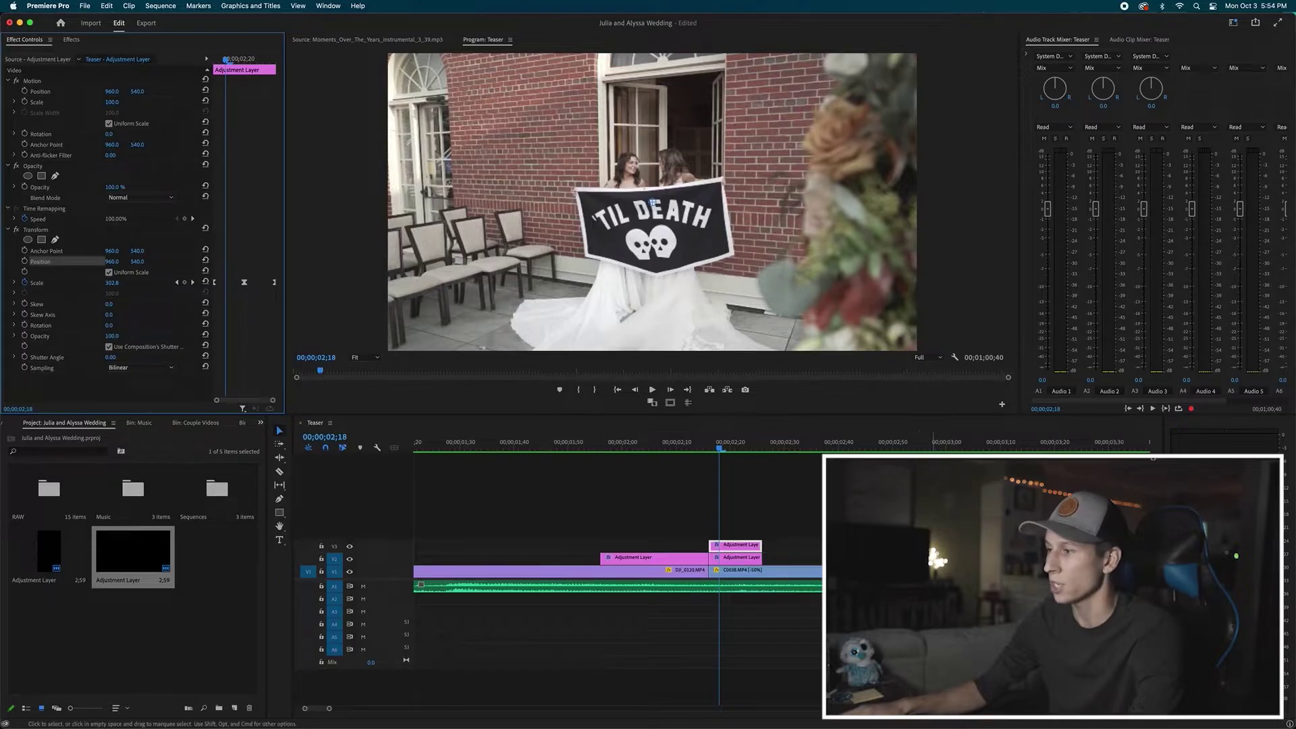
key("Down")
key("Up")
left_click(736, 546)
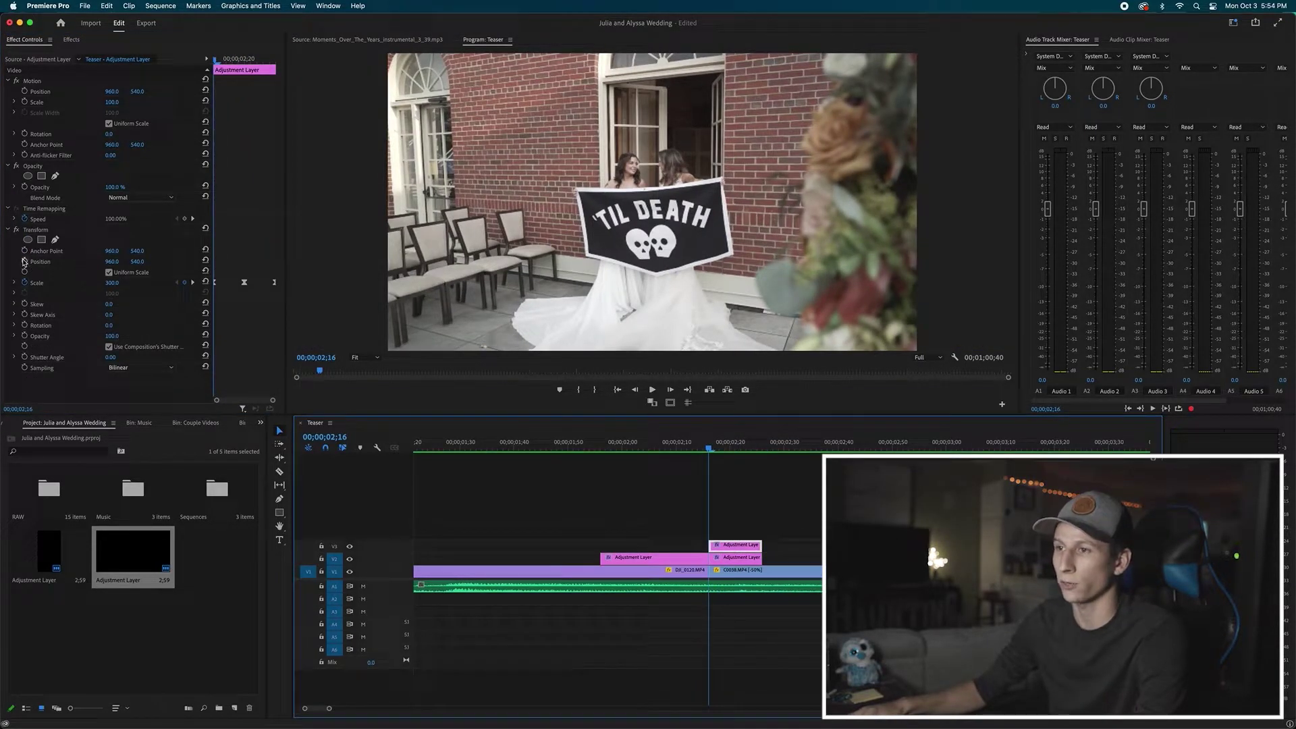
left_click(24, 262)
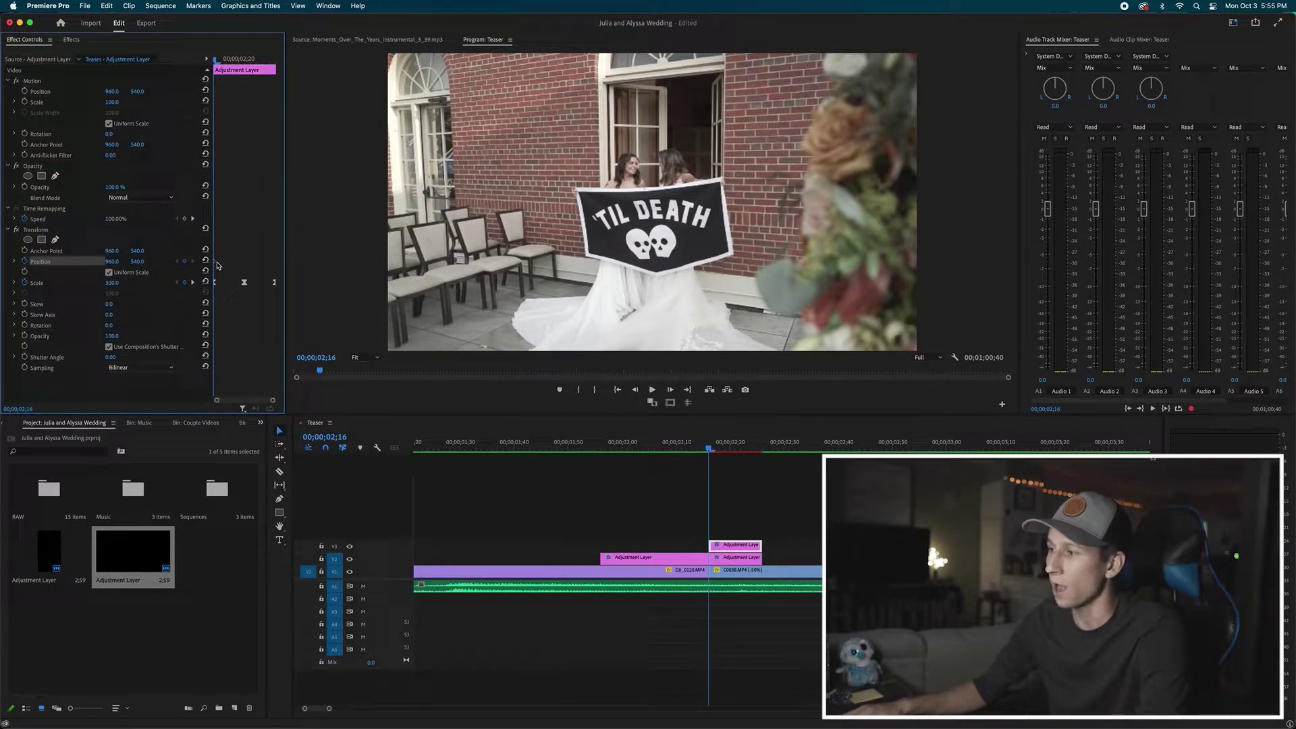
key("Down")
left_click(735, 544)
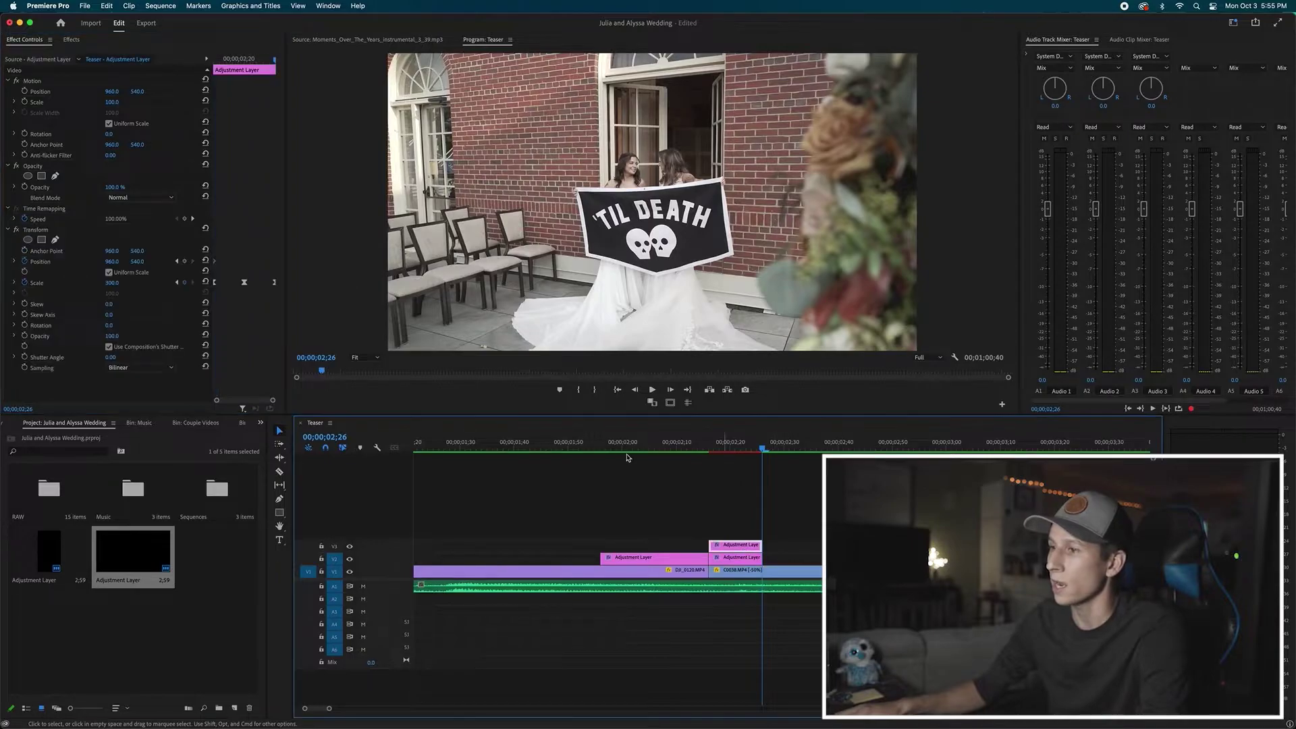
left_click(185, 264)
key("Left")
key("Left")
key("Left")
key("Left")
key("Left")
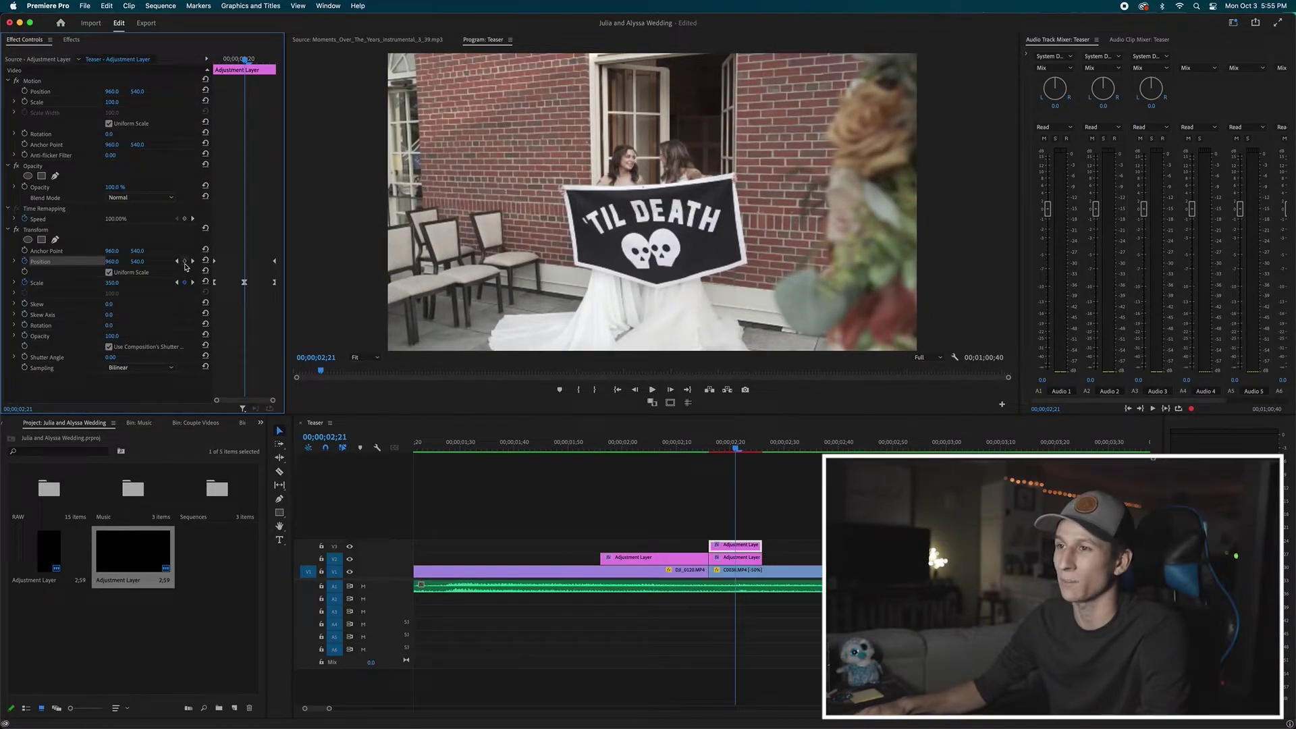
Step: At 00;00;02;18, offset the Transform Position to about 1174 horizontally and move it upward vertically
key("Left")
key("Left")
key("Left")
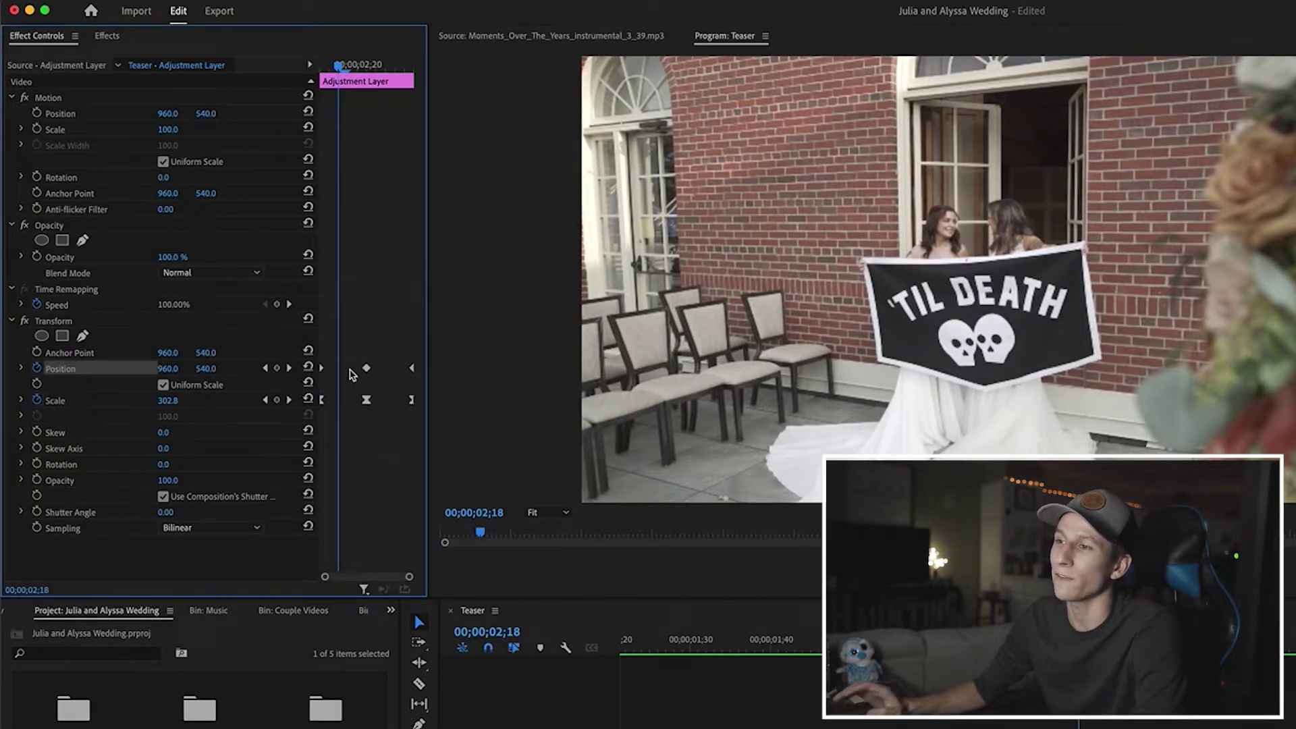
key("Left")
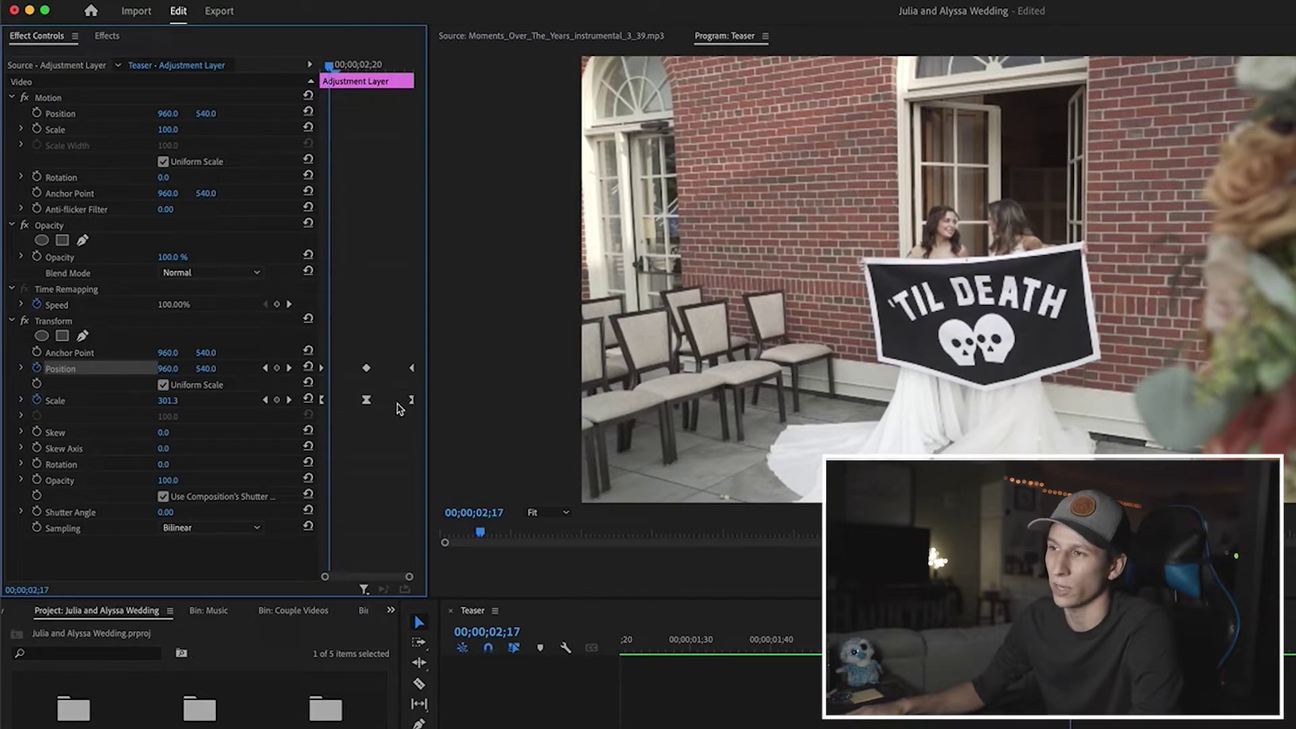
key("Right")
key("Right")
key("Left")
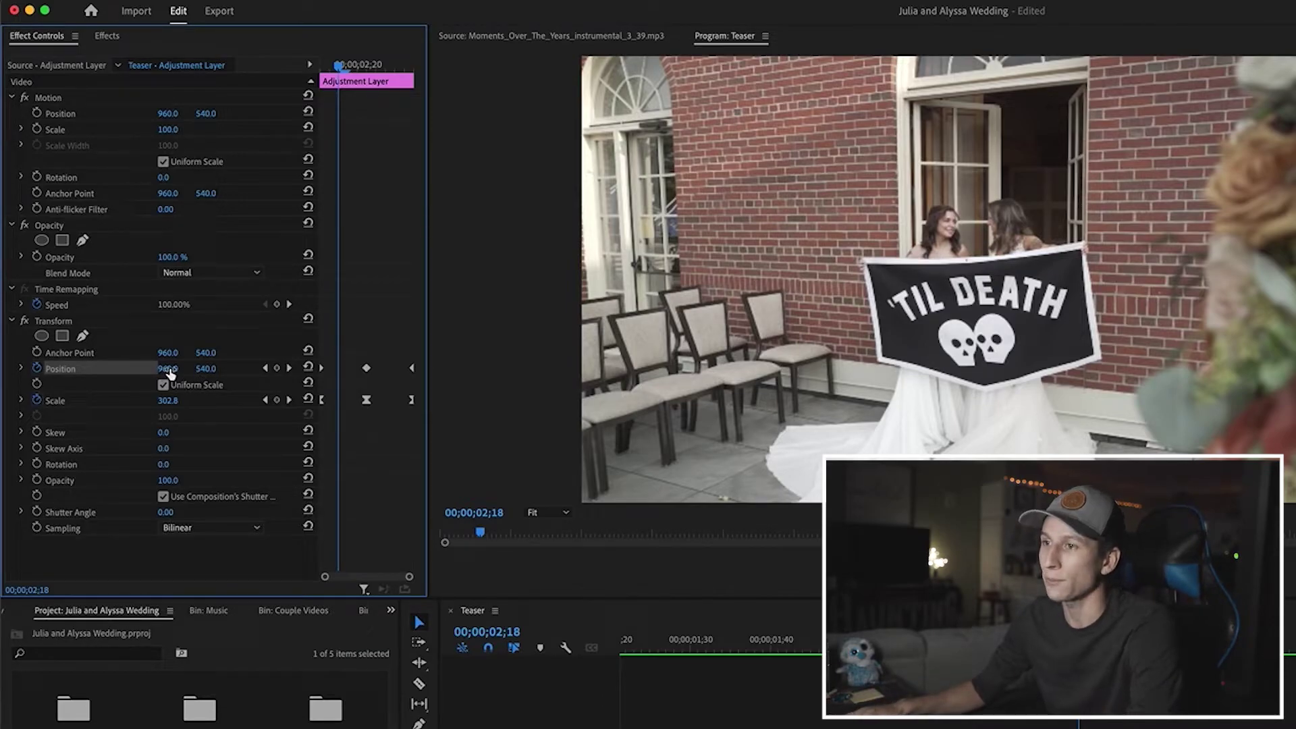
left_click_drag(170, 368, 205, 369)
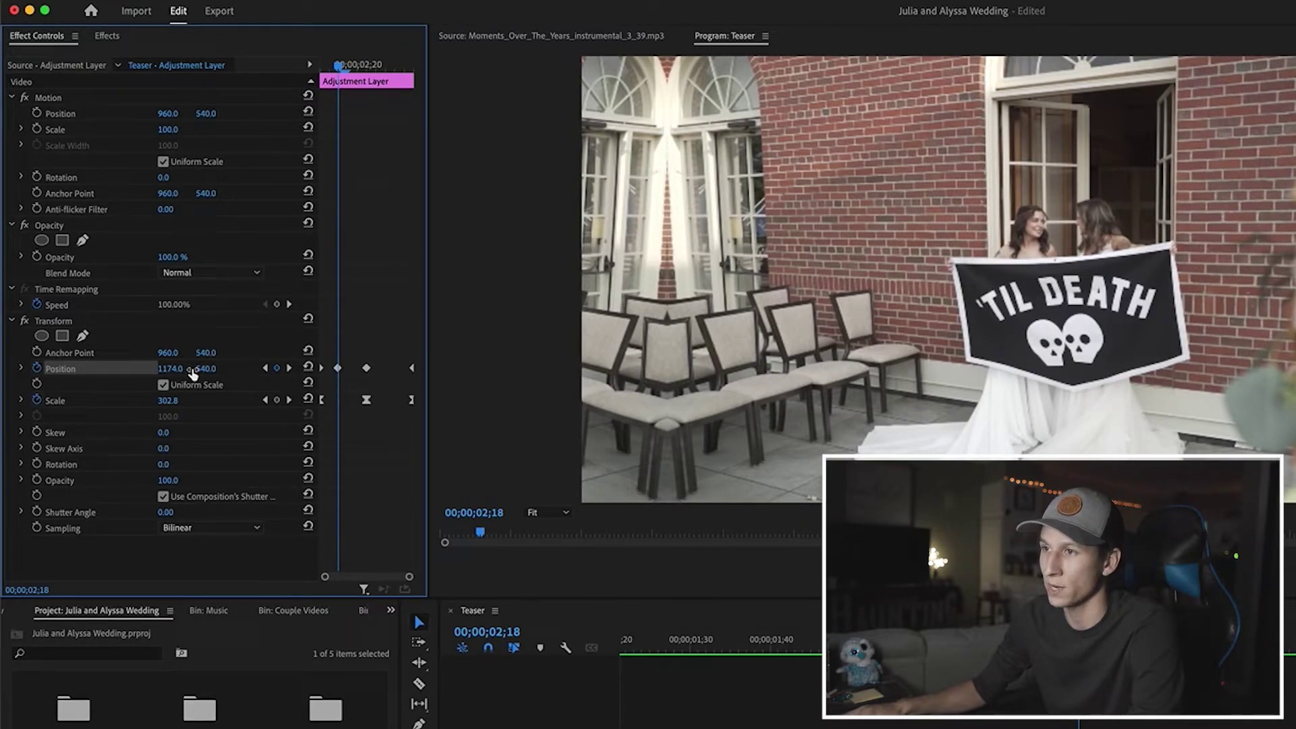
left_click_drag(206, 369, 131, 369)
Step: Keyframe the Transform Position X at about 833 at 00;00;02;23 and play back the transition
left_click_drag(337, 63, 386, 66)
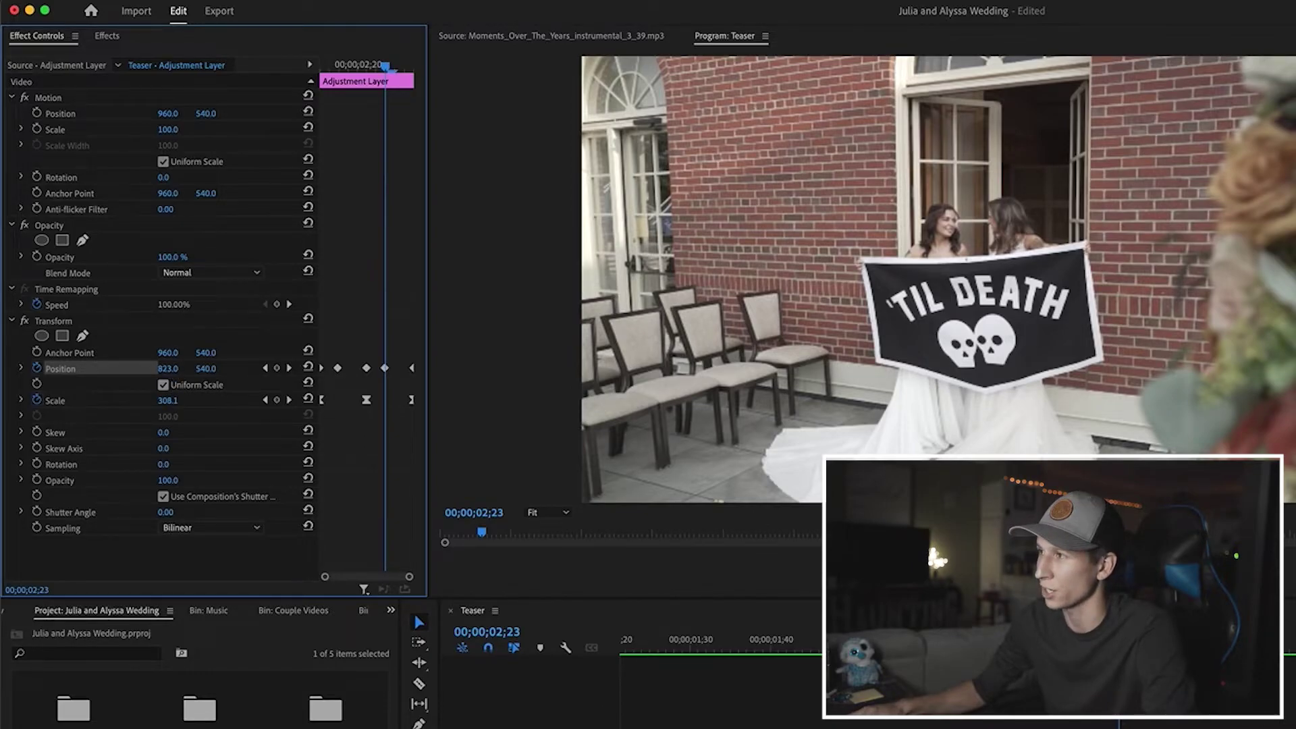
left_click_drag(168, 369, 226, 368)
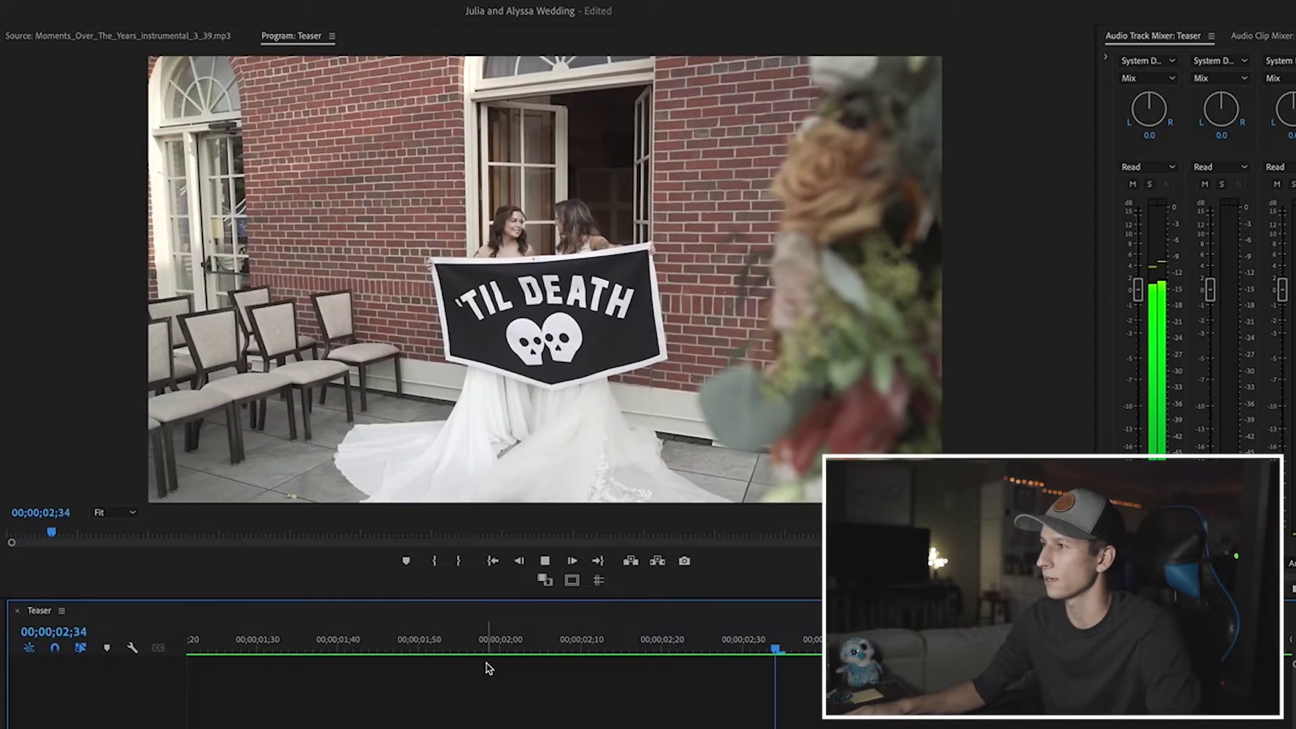
left_click(476, 649)
scroll(476, 646, "left", 3)
left_click_drag(776, 641, 834, 641)
key("space")
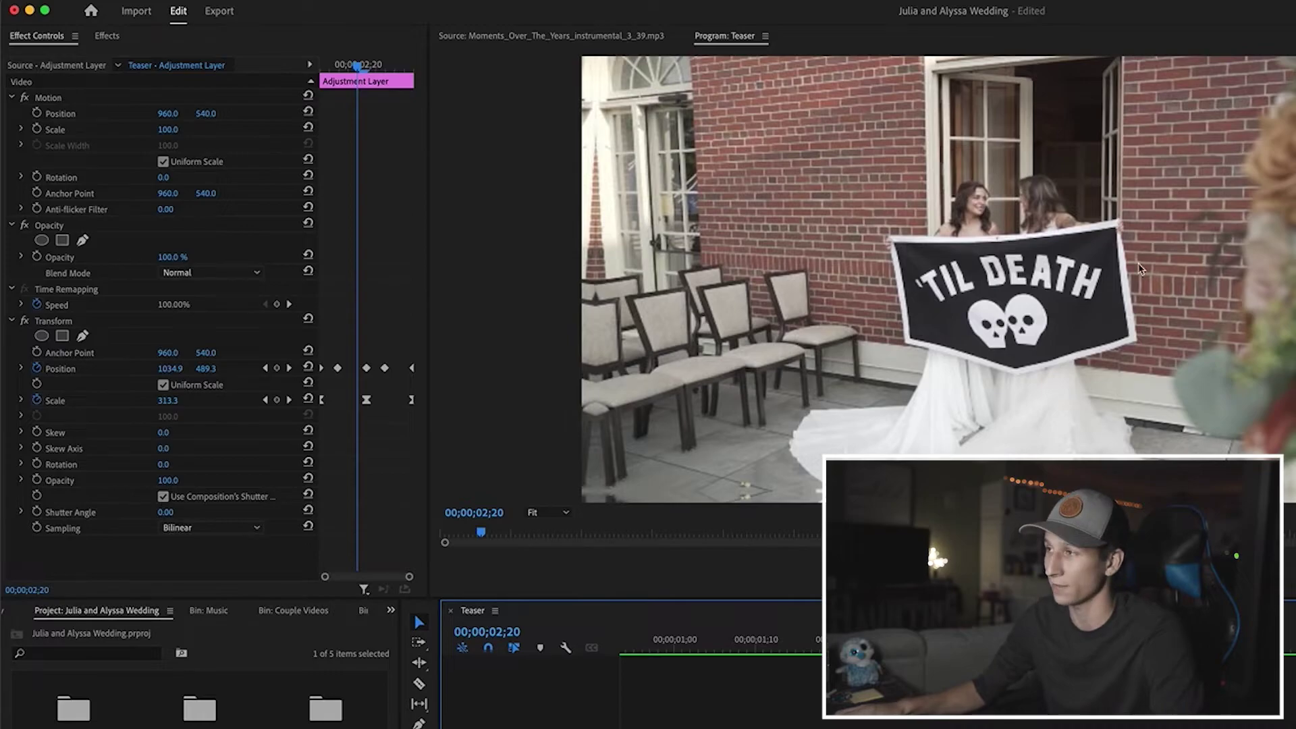
Step: Turn off Use Composition's Shutter Angle in Transform, set Shutter Angle to 360, and play back the motion blur
left_click(162, 498)
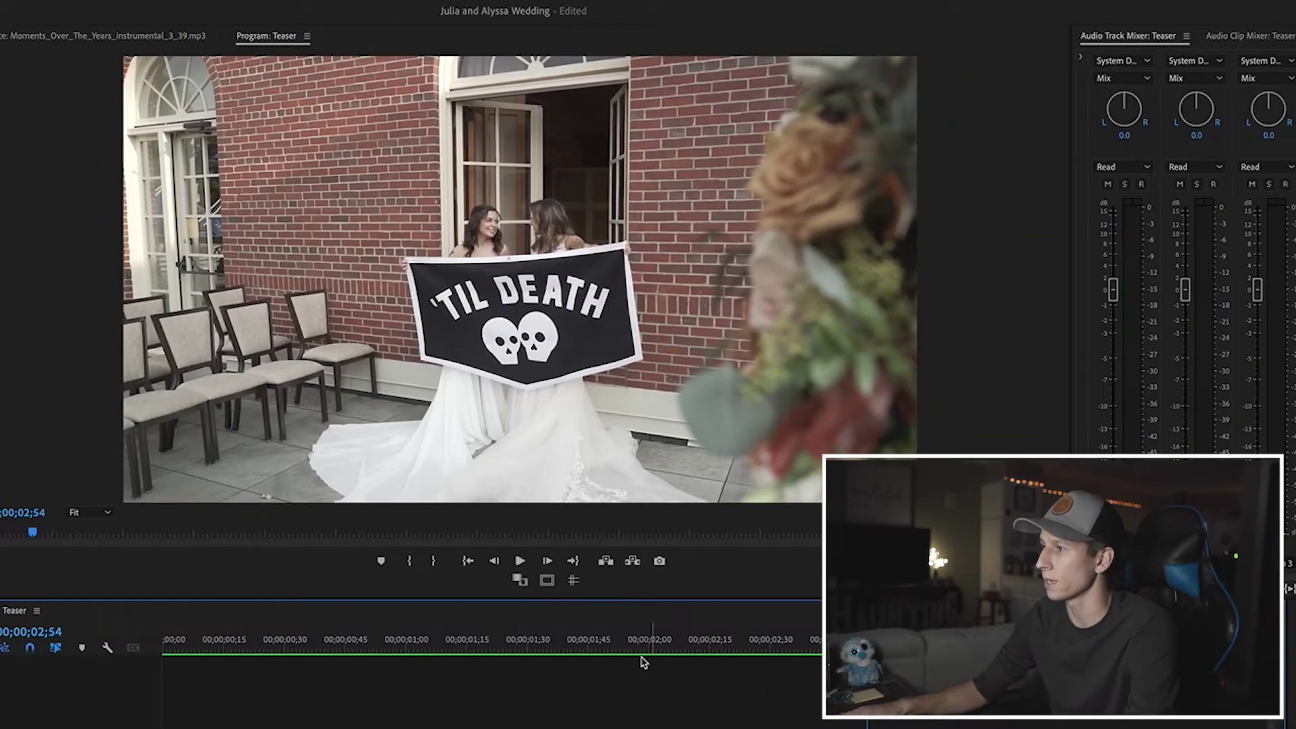
left_click(604, 634)
key("space")
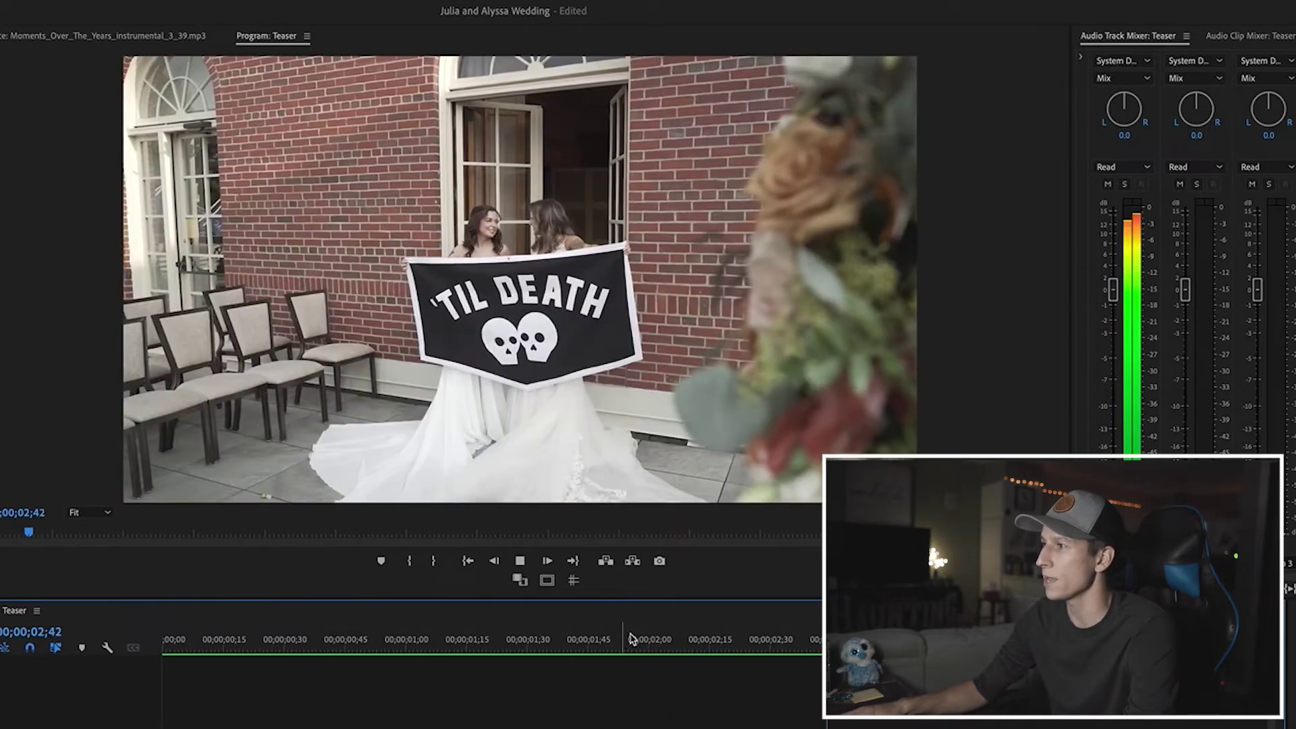
left_click(691, 637)
left_click_drag(693, 641, 735, 639)
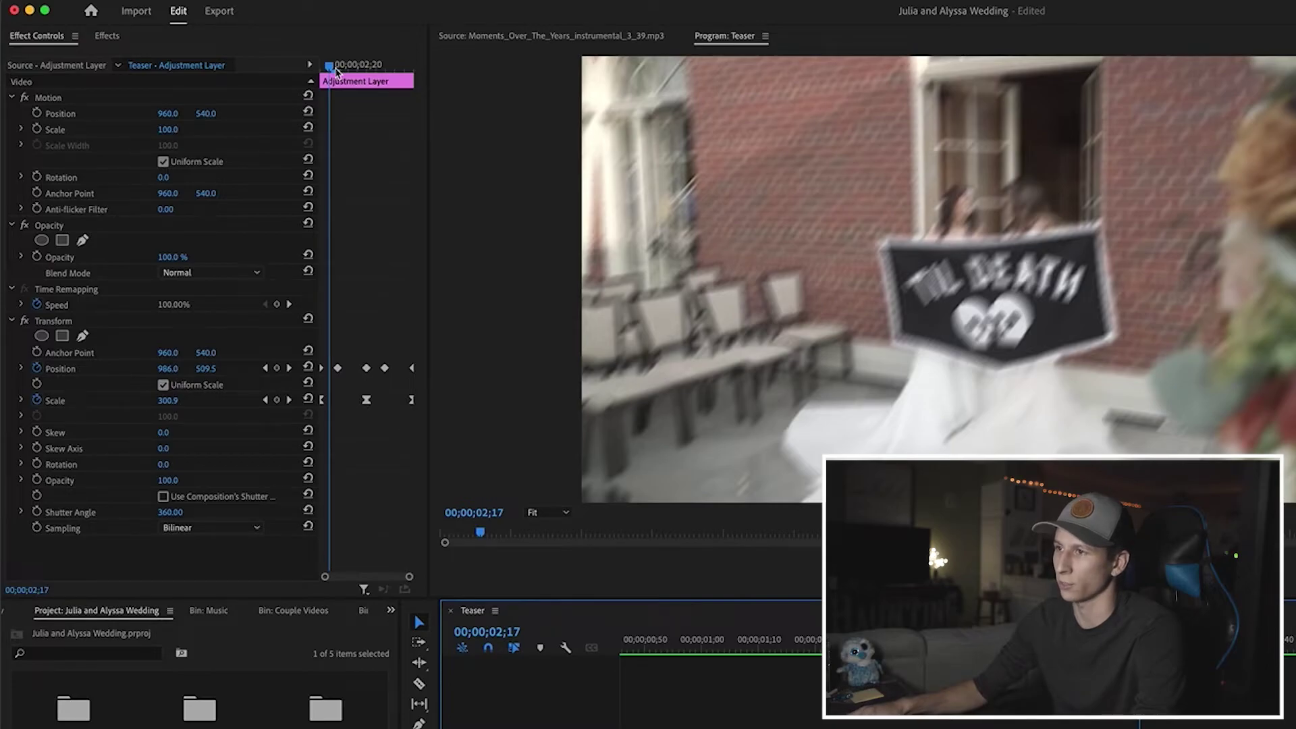
Step: Set the middle Transform Scale keyframe at 00;00;02;21 to 325
mouse_move(335, 71)
left_mouse_down()
mouse_move(367, 66)
mouse_move(332, 68)
left_mouse_up()
key("Right")
key("Right")
key("Right")
key("Right")
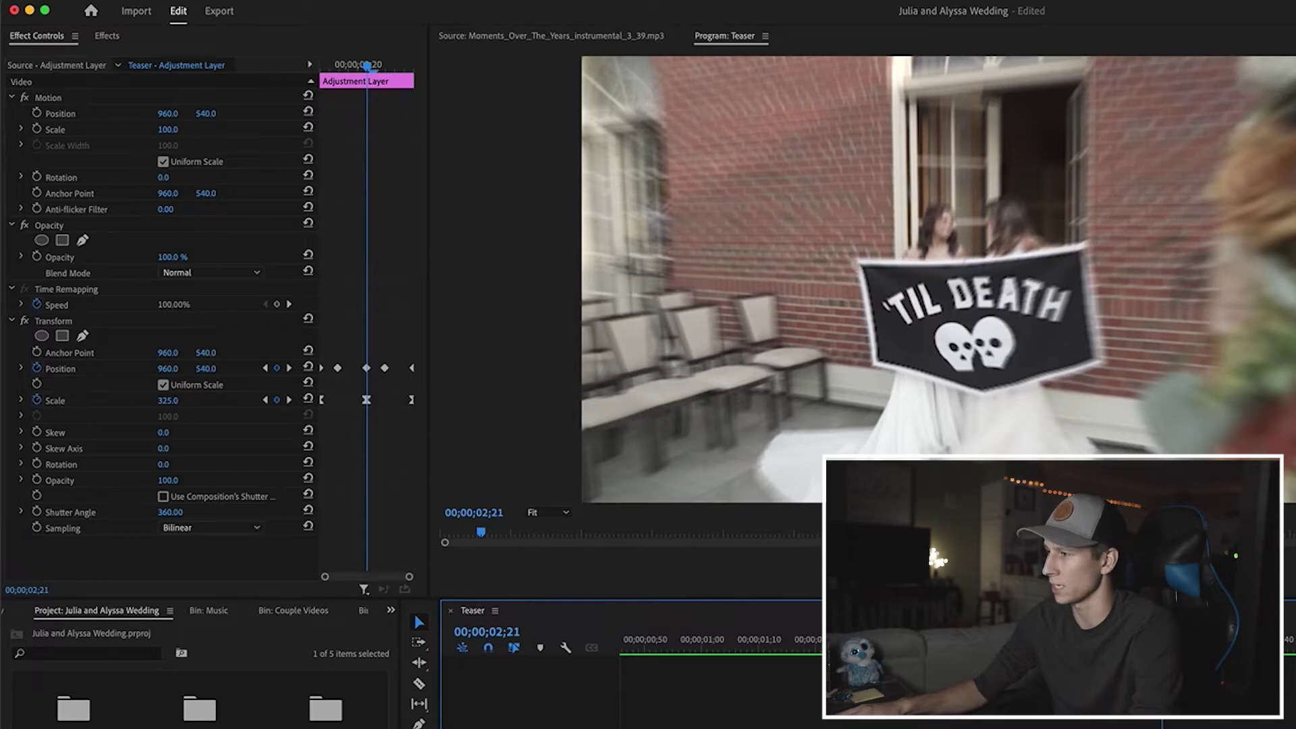
Step: Examine the shake's Transform Position and Scale keyframes between 00;00;02;18 and 00;00;02;23 on the upper adjustment layer
key("Left")
key("Left")
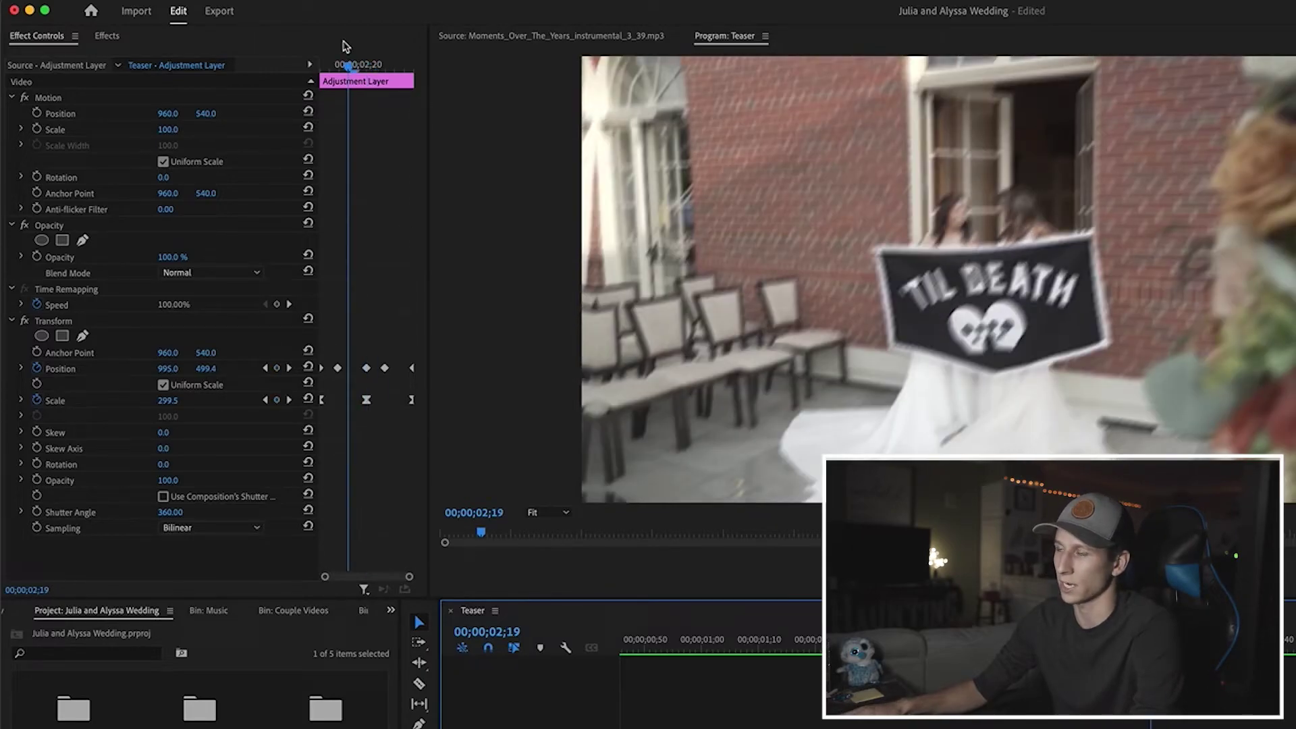
left_click_drag(355, 70, 388, 70)
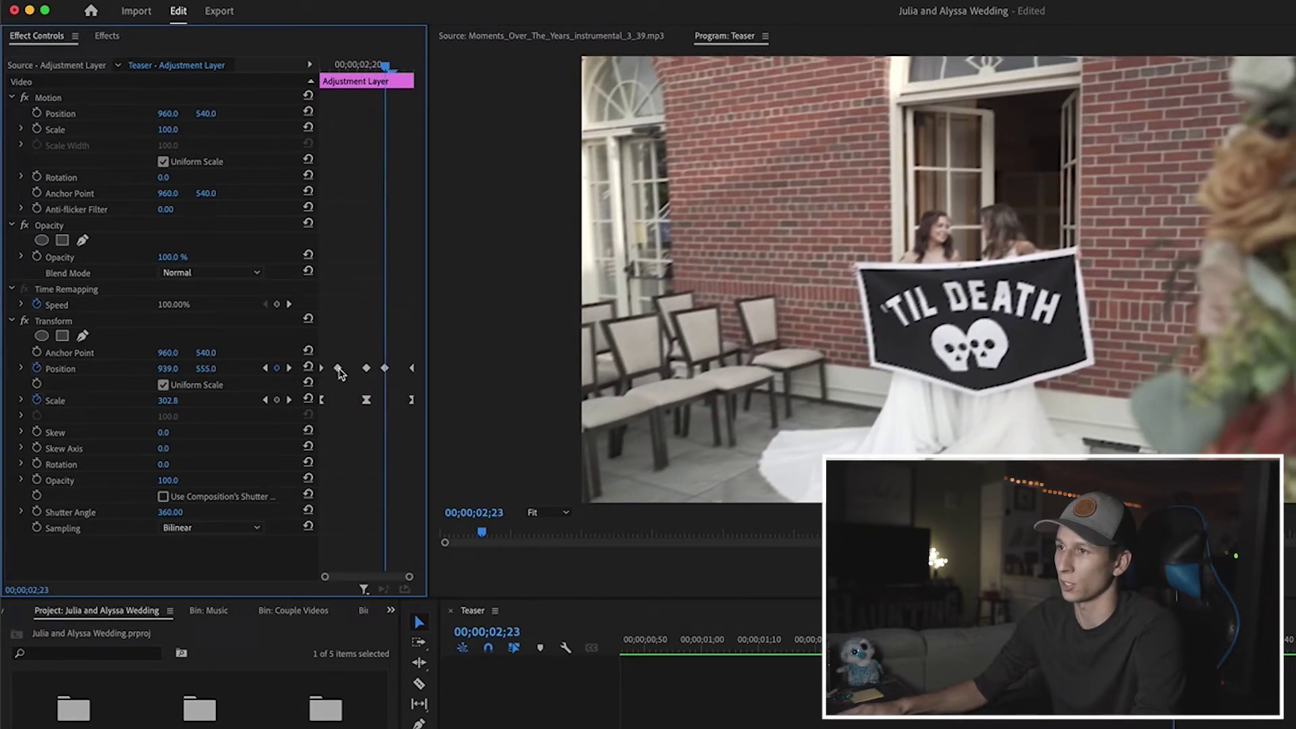
left_click(338, 369)
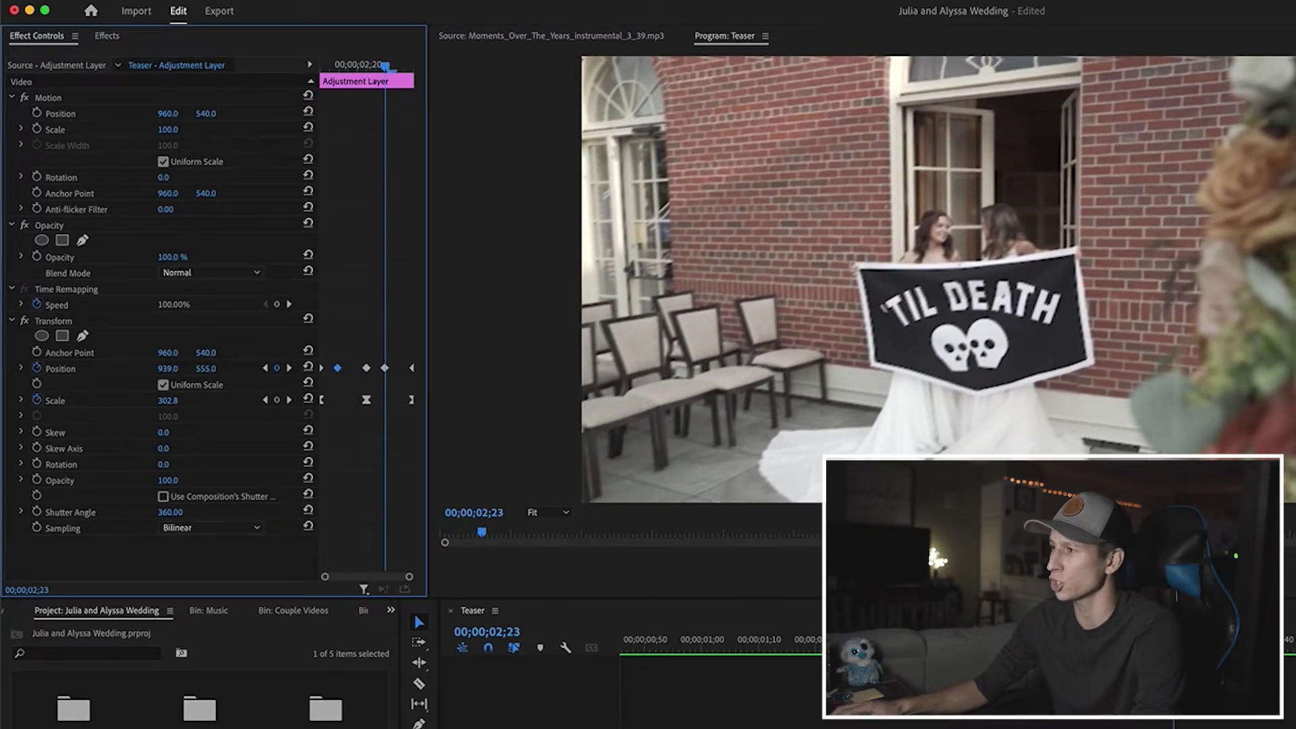
mouse_move(1173, 639)
left_mouse_down()
mouse_move(1128, 639)
mouse_move(1151, 639)
left_mouse_up()
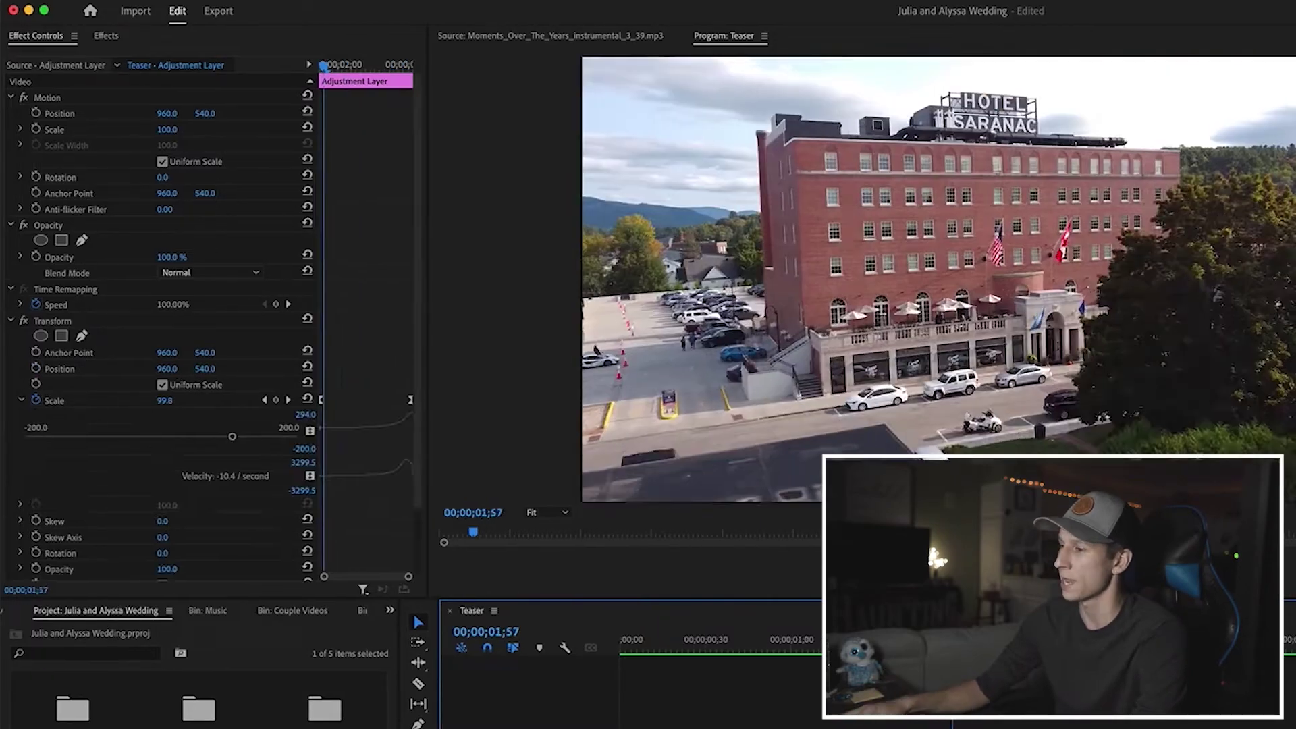
Step: Play back the finished zoom transition from the hotel clip into the banner clip
left_click_drag(517, 641, 451, 641)
key("space")
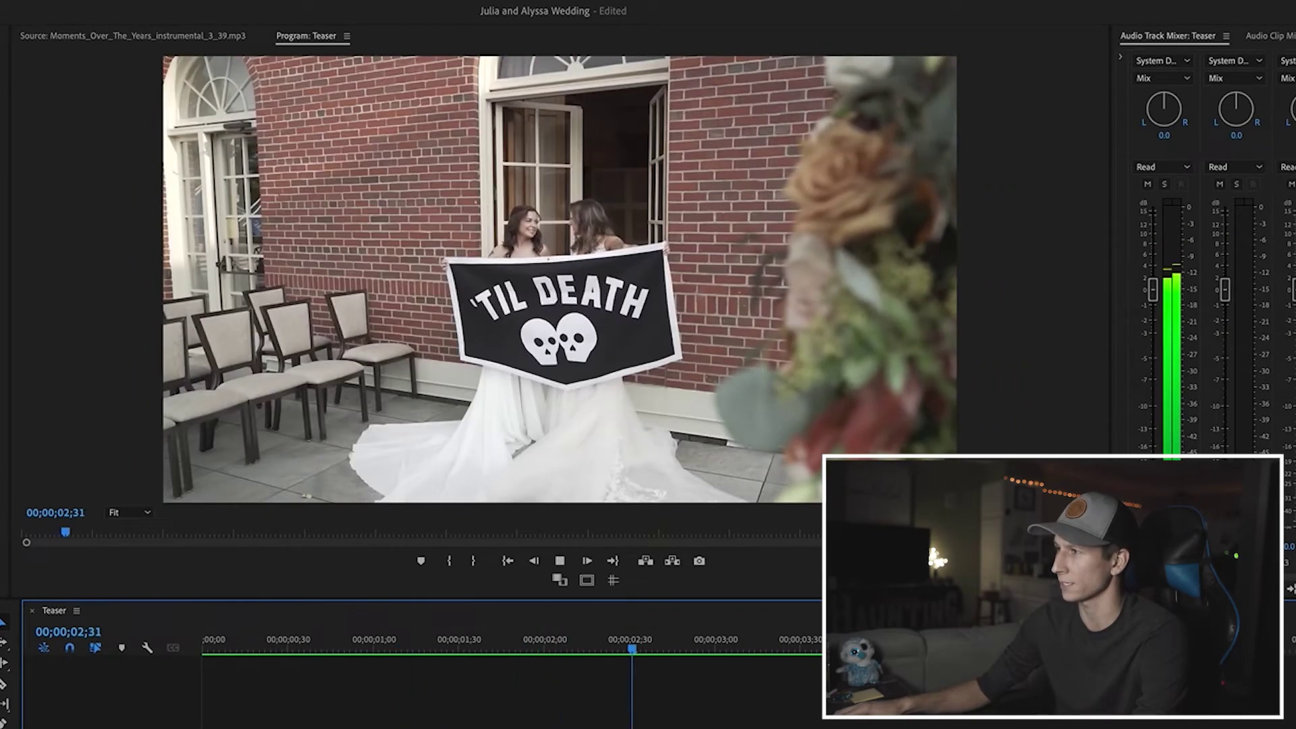
key("space")
left_click_drag(523, 647, 422, 649)
key("space")
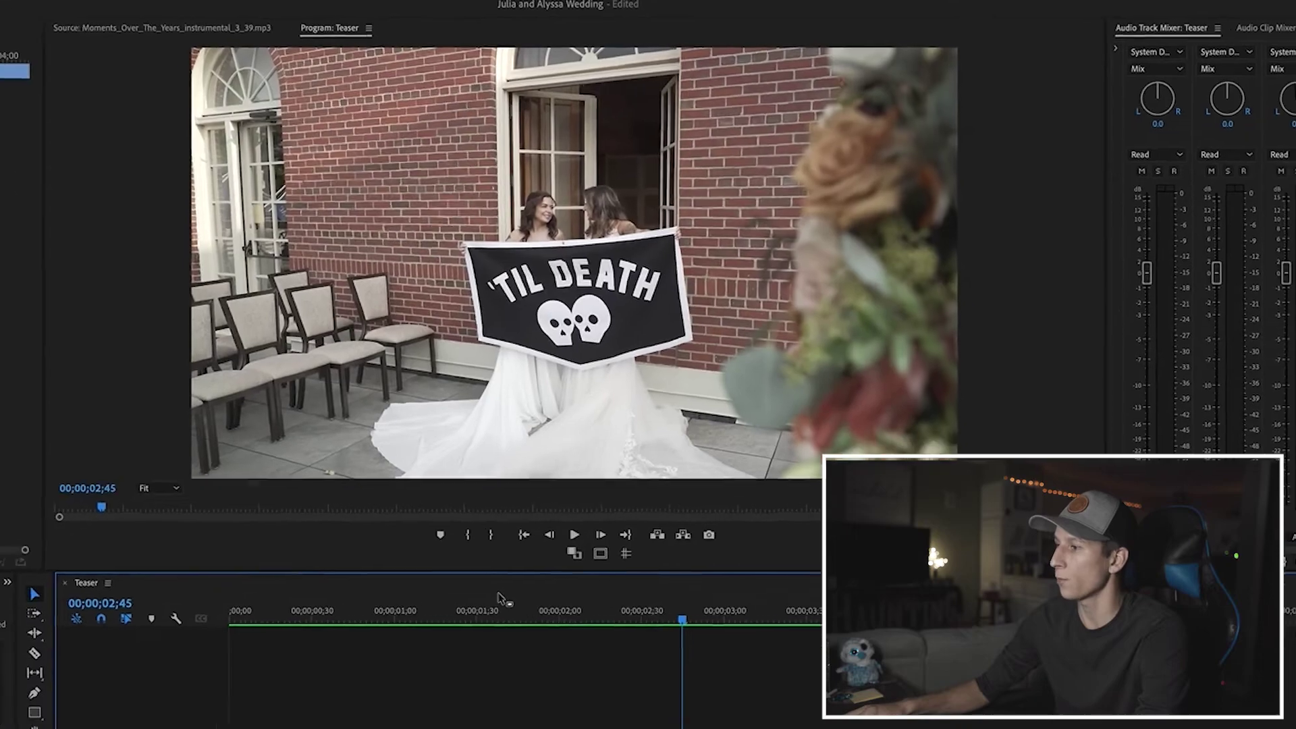
left_click(517, 649)
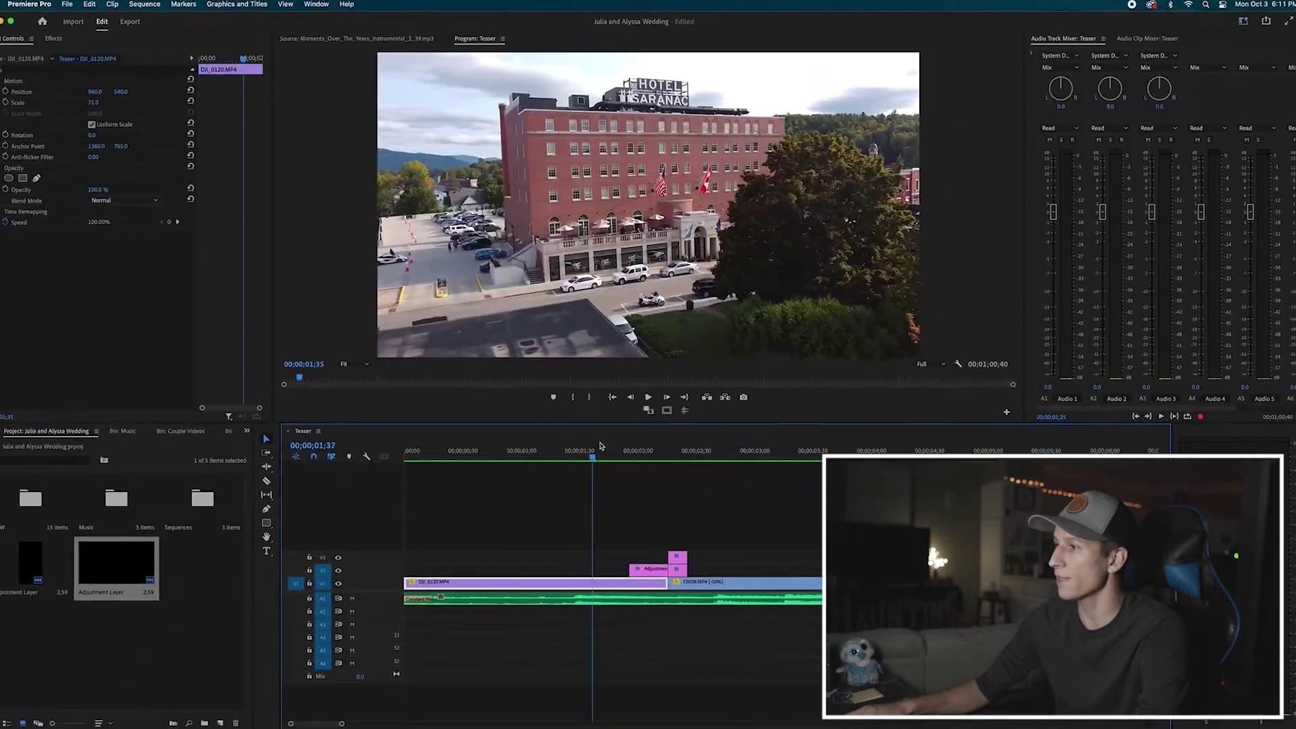
Step: Save the Transform effect of the first adjustment layer, before the cut, as a Scale preset named "Smooth Zoom in"
left_click(648, 442)
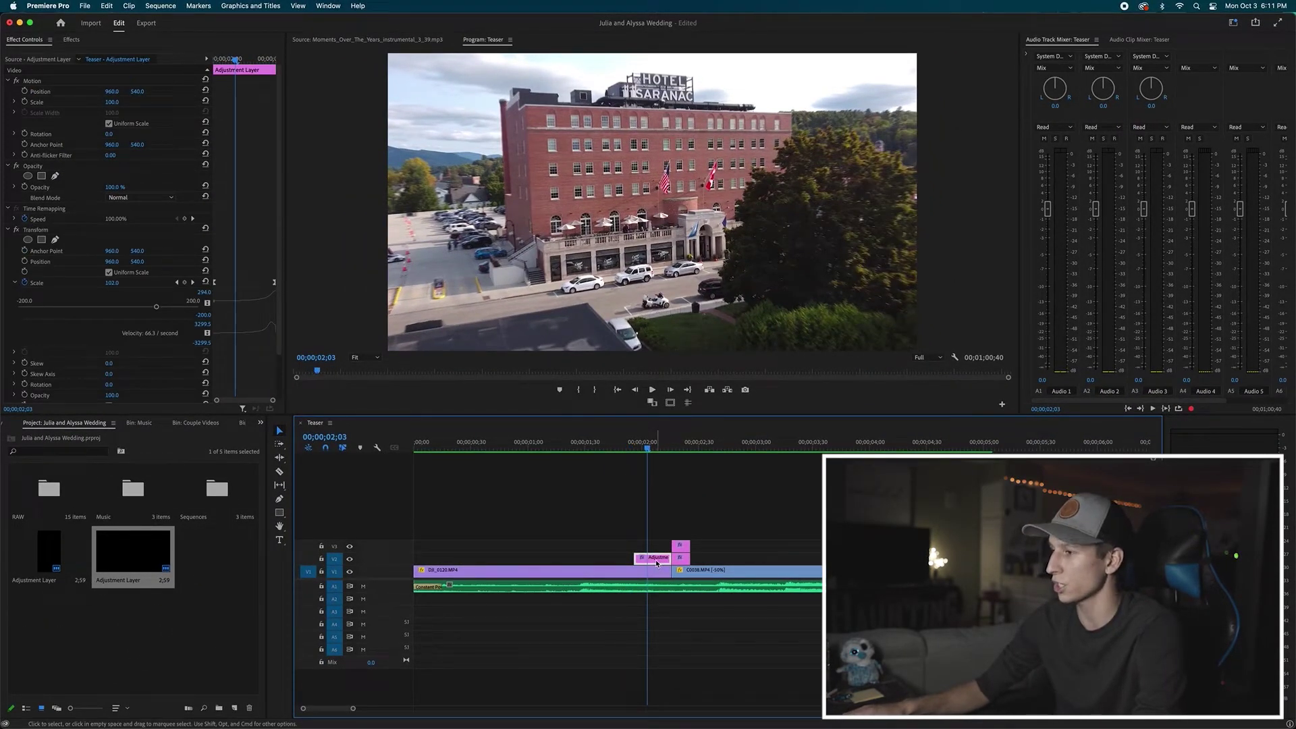
right_click(32, 231)
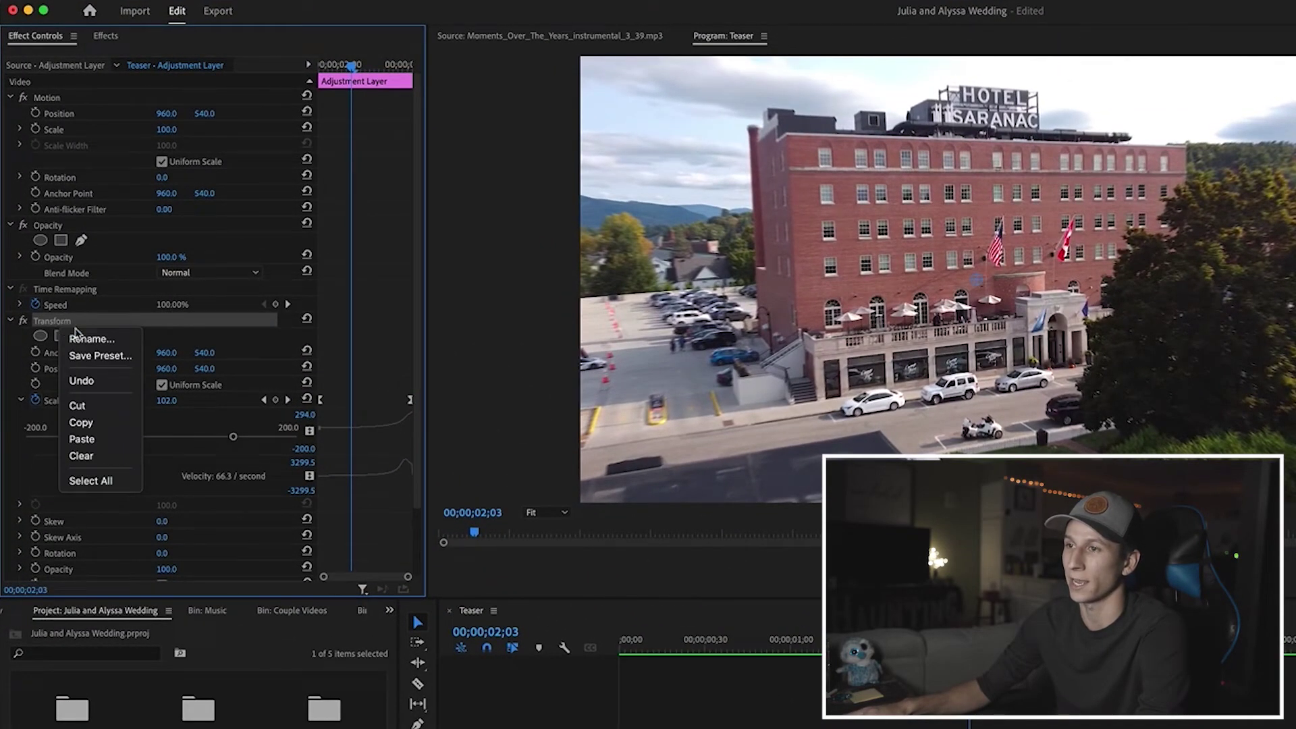
left_click(100, 356)
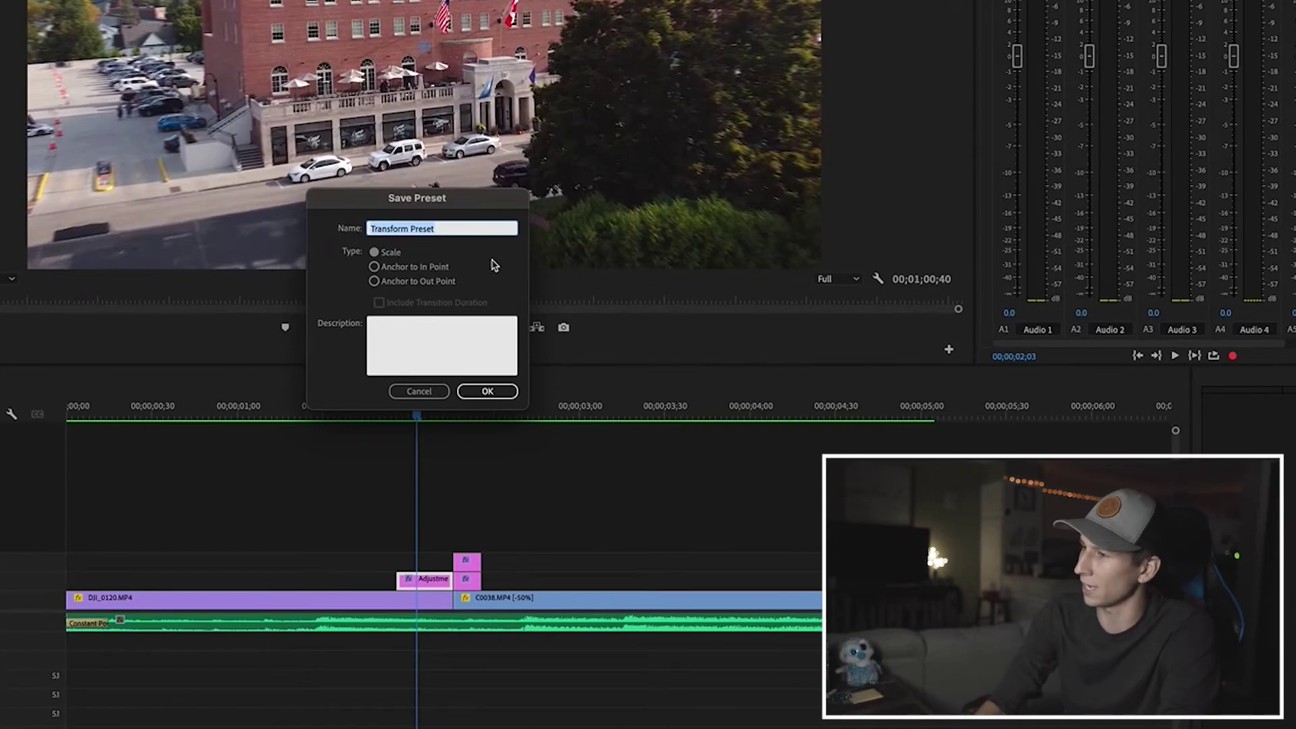
type("Smooth Zoom")
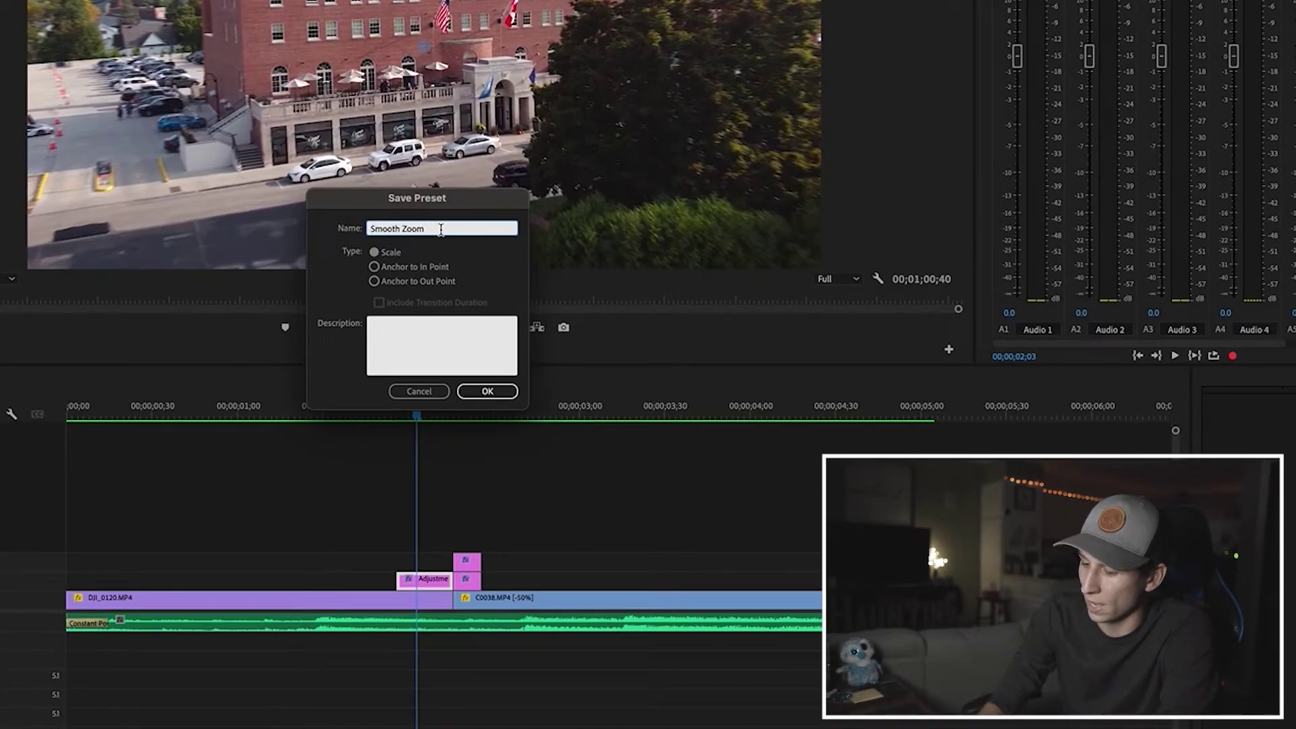
type(" in")
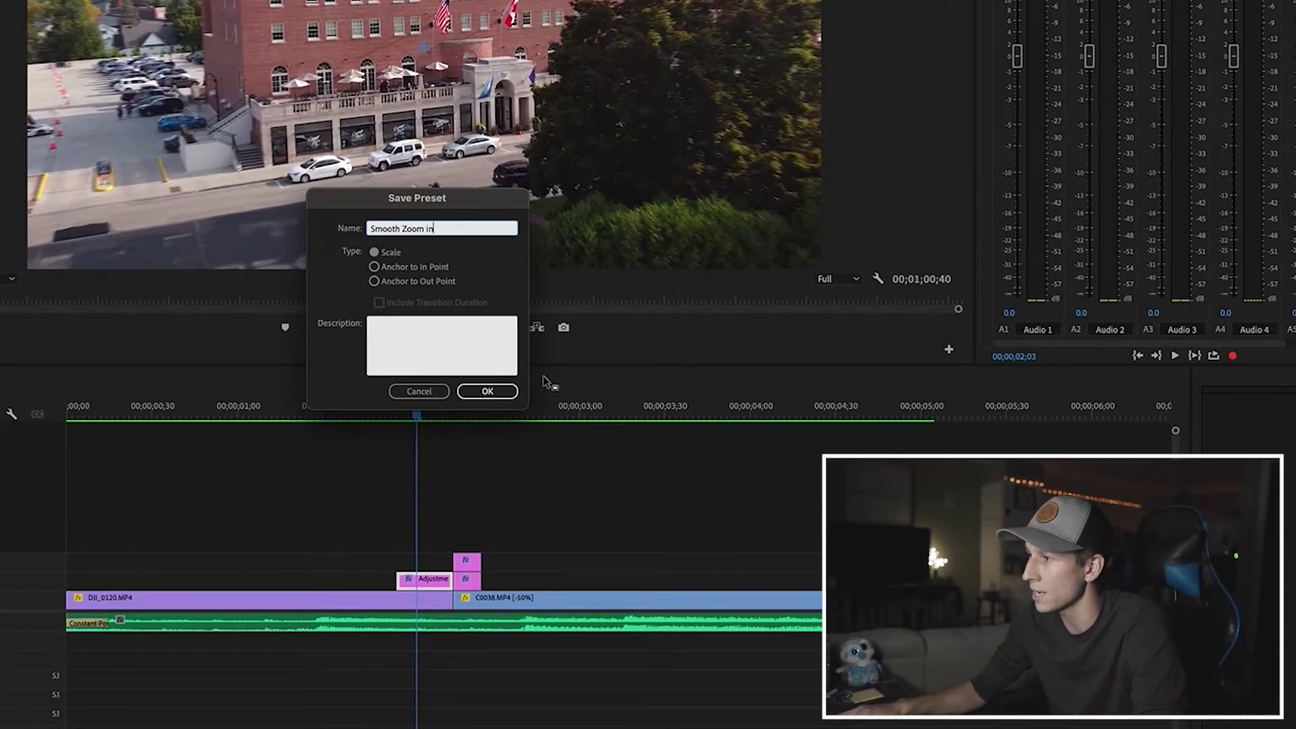
left_click(487, 390)
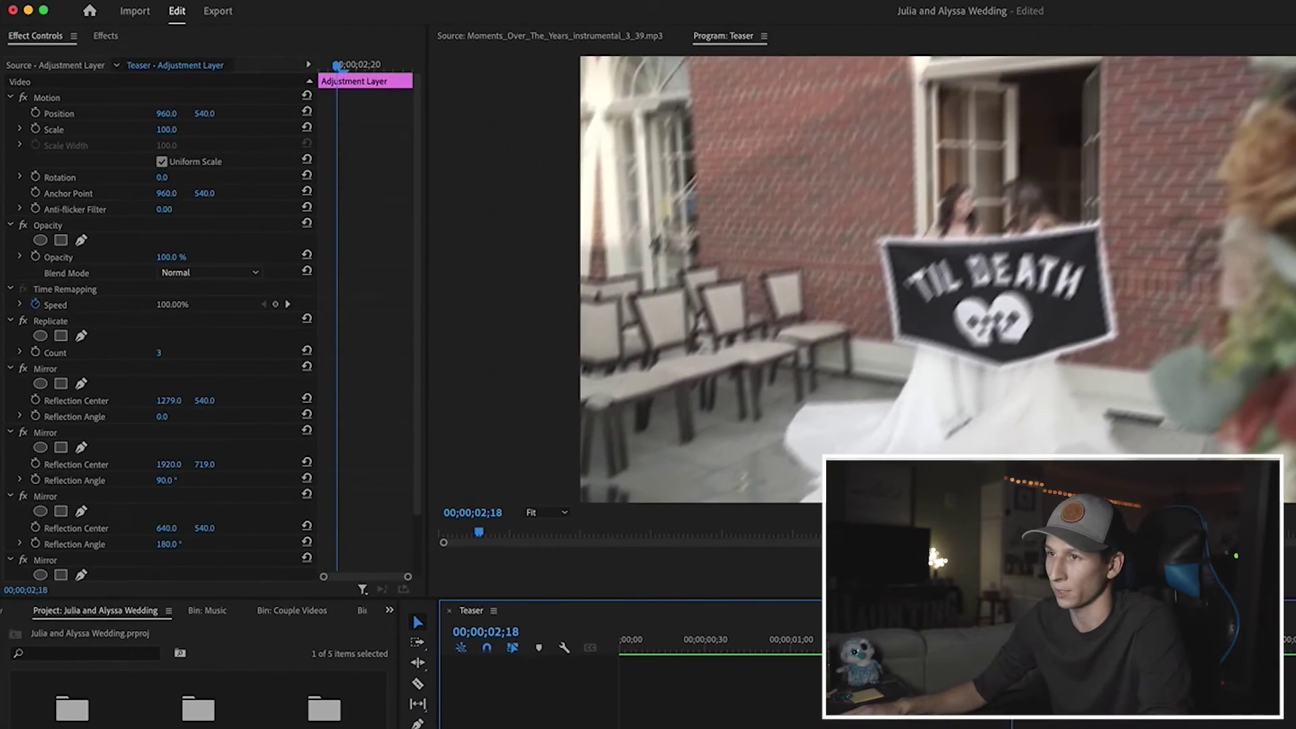
left_click(50, 371)
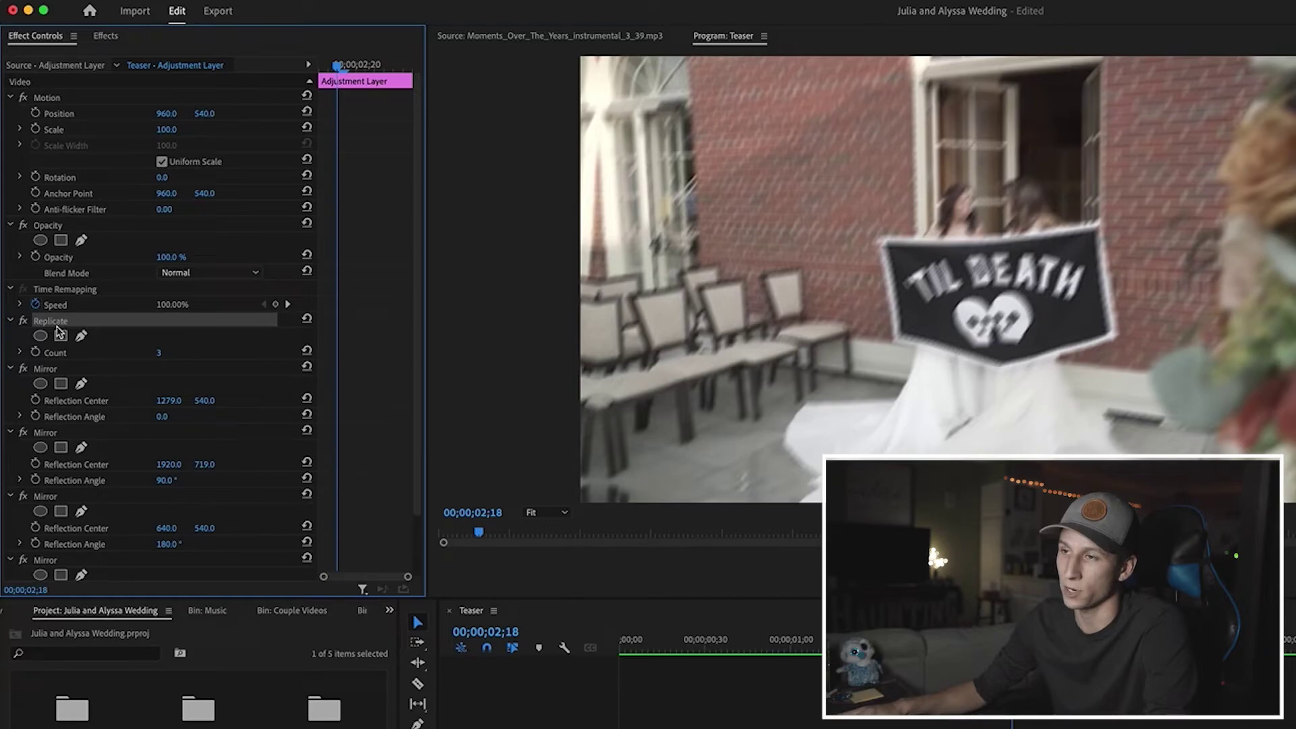
left_click(48, 368, "shift")
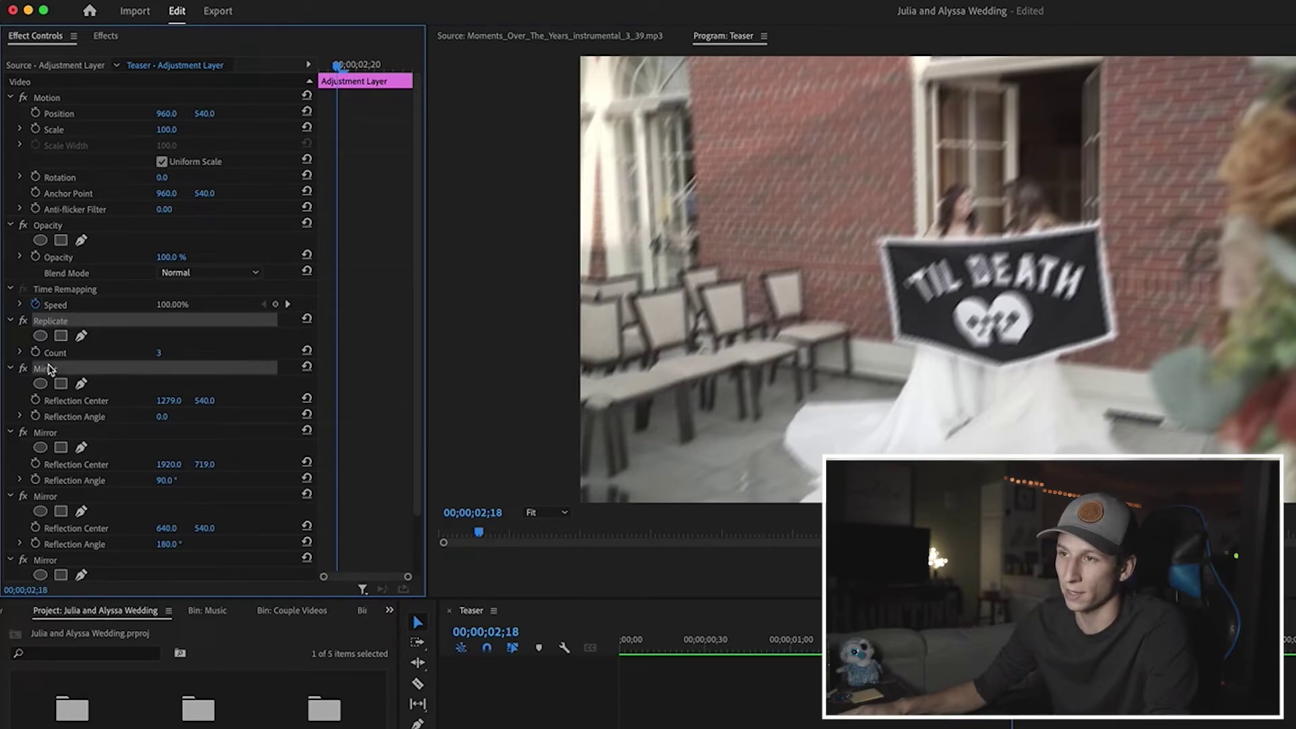
left_click(54, 434, "shift")
left_click(54, 498, "shift")
left_click(54, 562, "shift")
scroll(154, 542, "down", 3)
right_click(82, 505)
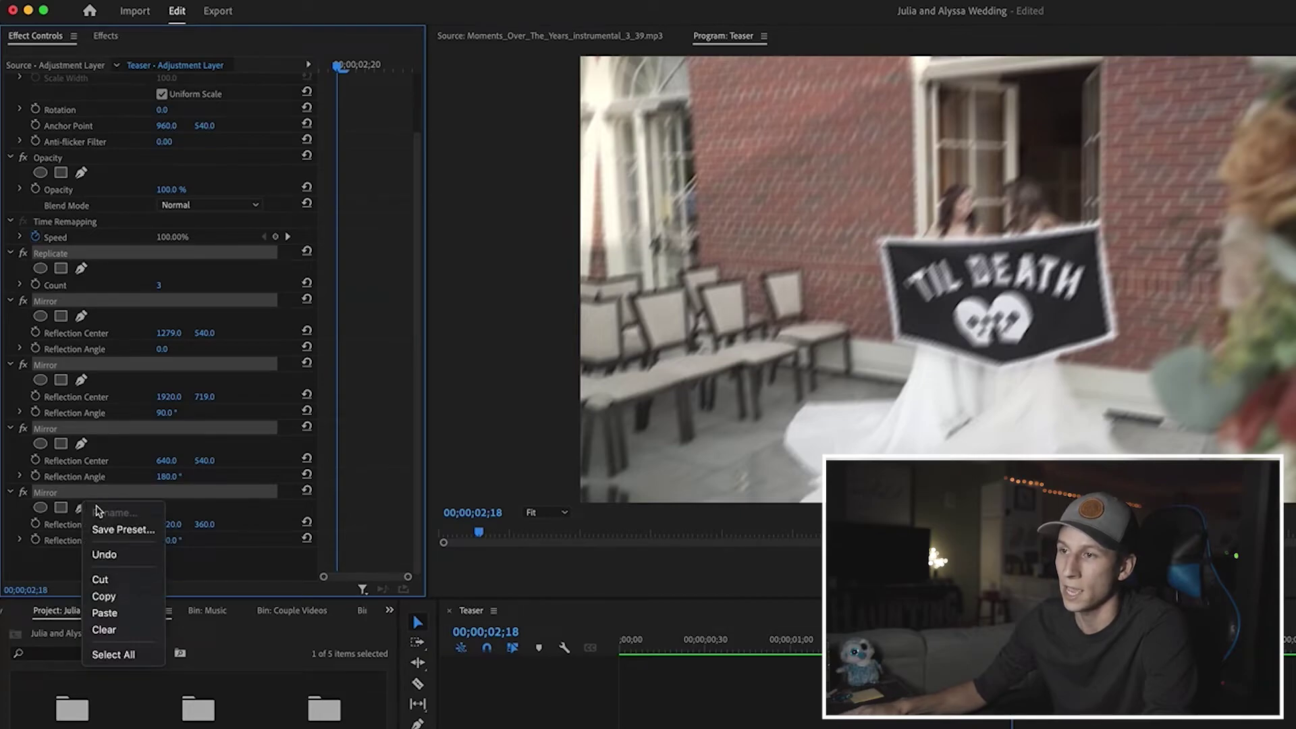
left_click(120, 529)
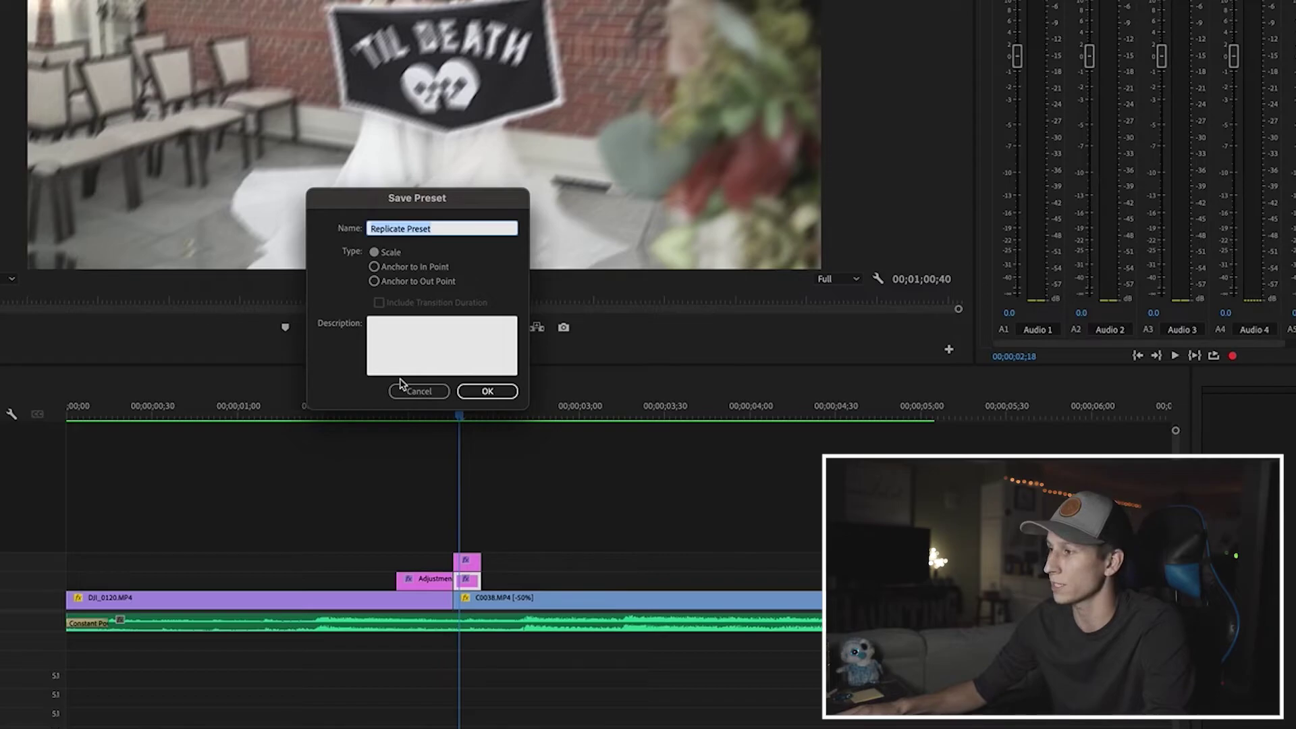
left_click(416, 391)
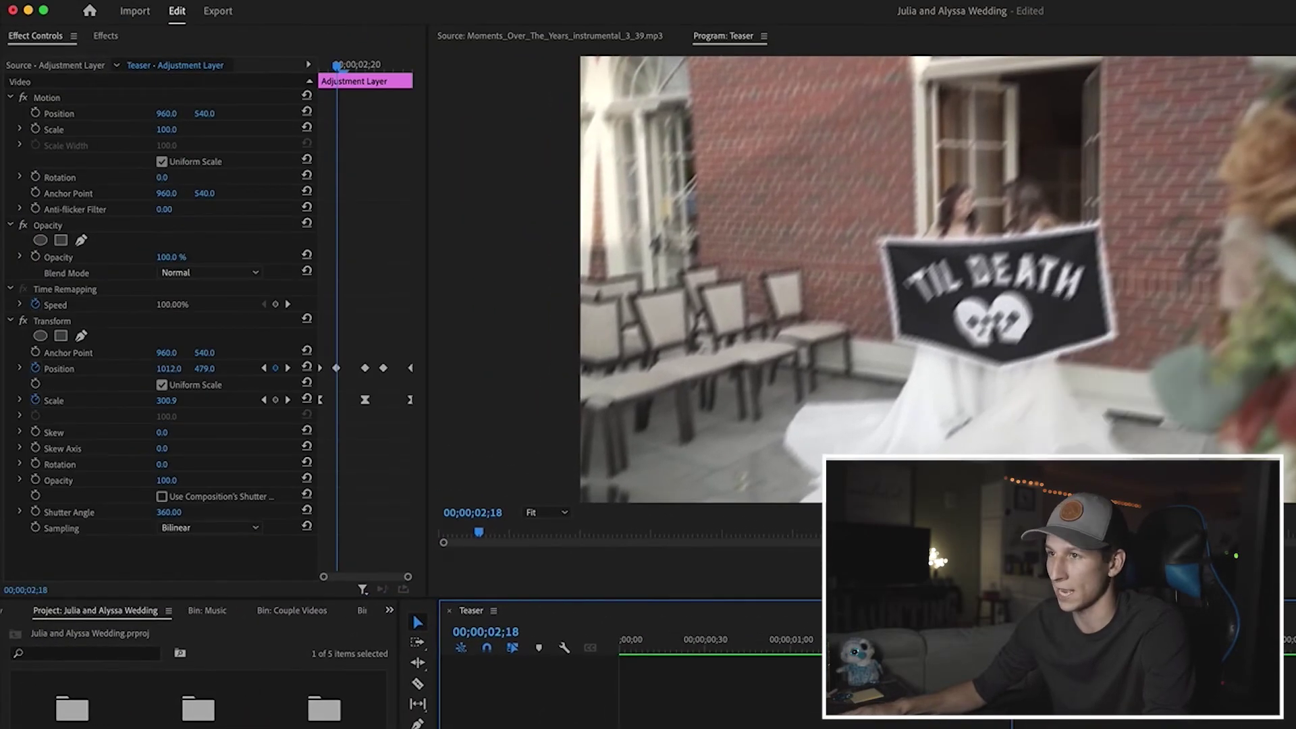
Step: Save the shake's Transform effect from the upper adjustment layer as a preset named "Hit"
left_click(54, 323)
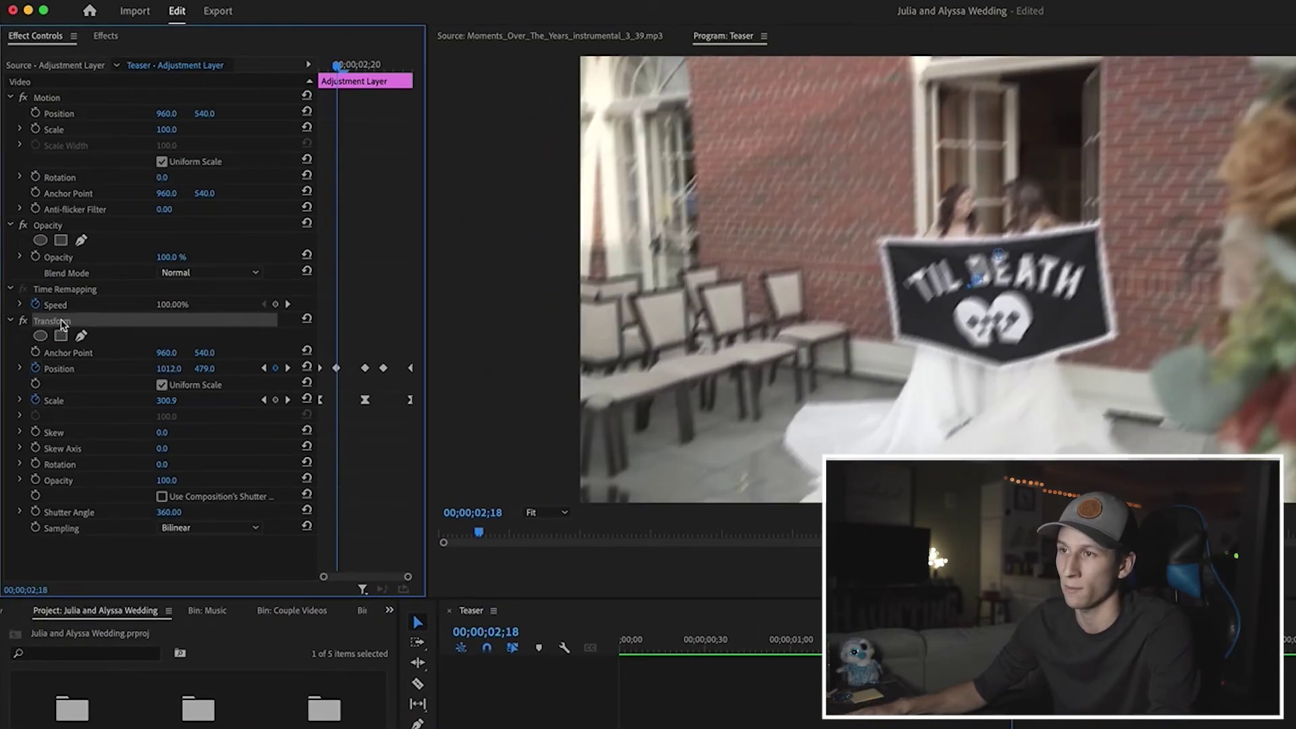
right_click(63, 324)
left_click(105, 353)
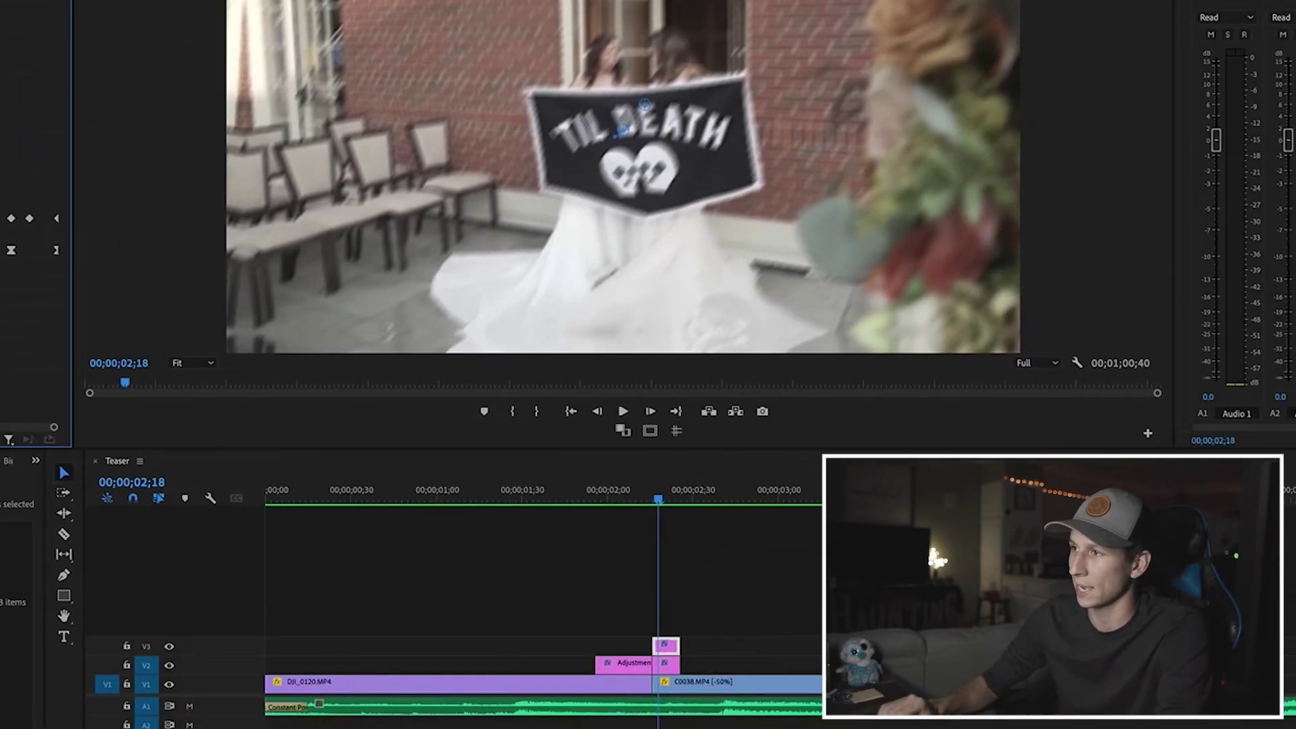
type("Hit")
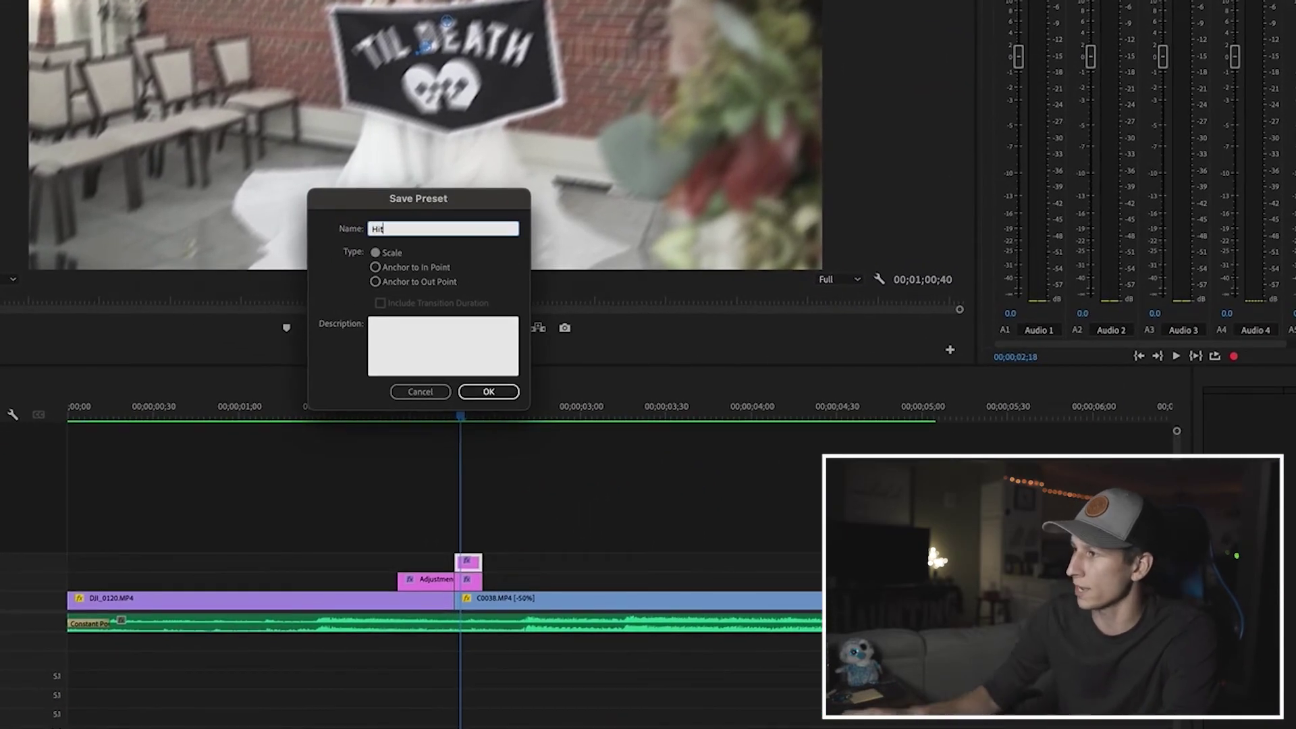
left_click(487, 392)
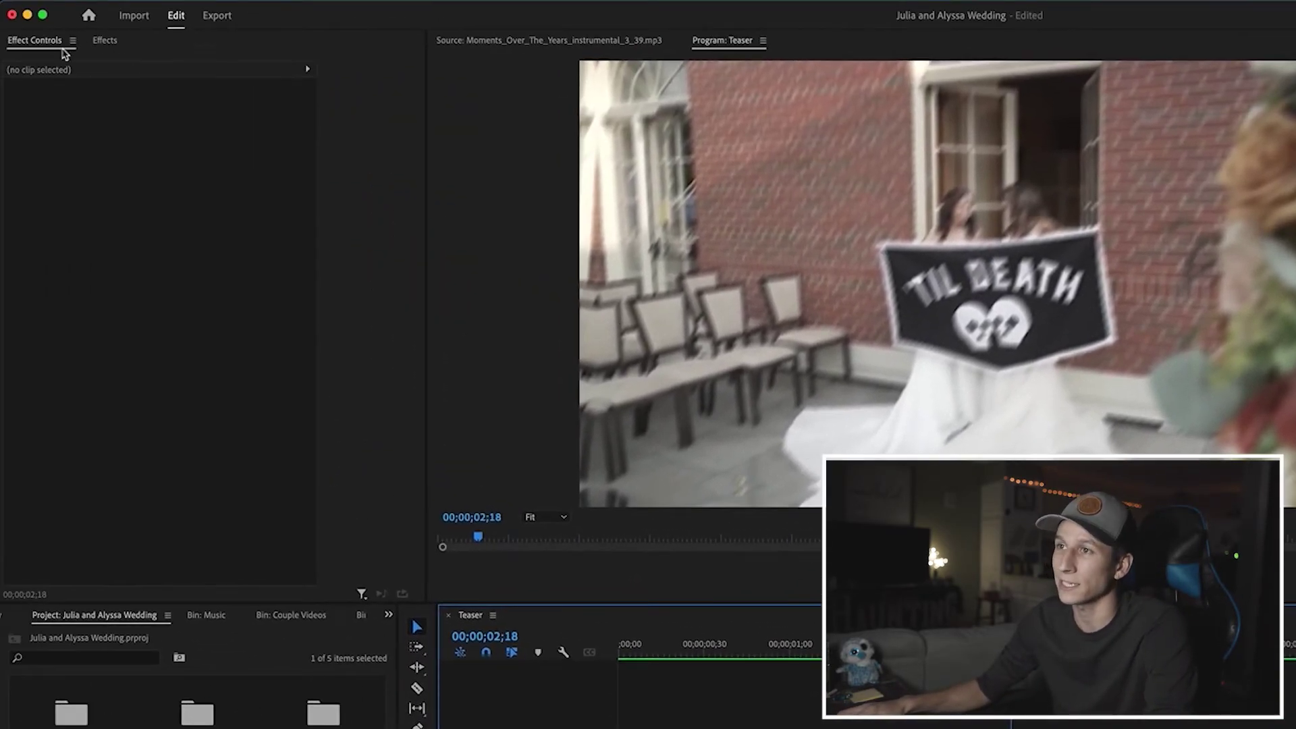
Step: Clear the effects search and look through the saved Hit, Mirror and Replicate, and Smooth Zoom in presets
left_click(101, 37)
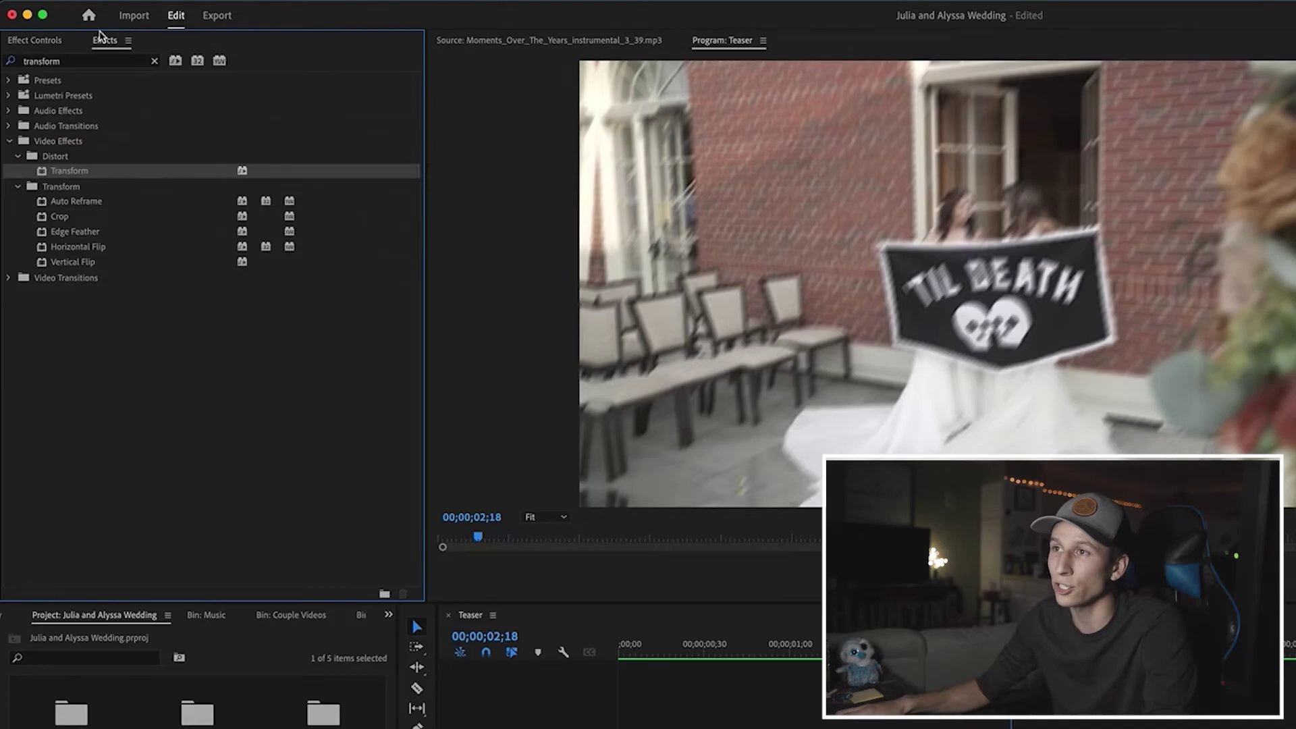
left_click(154, 60)
left_click(9, 80)
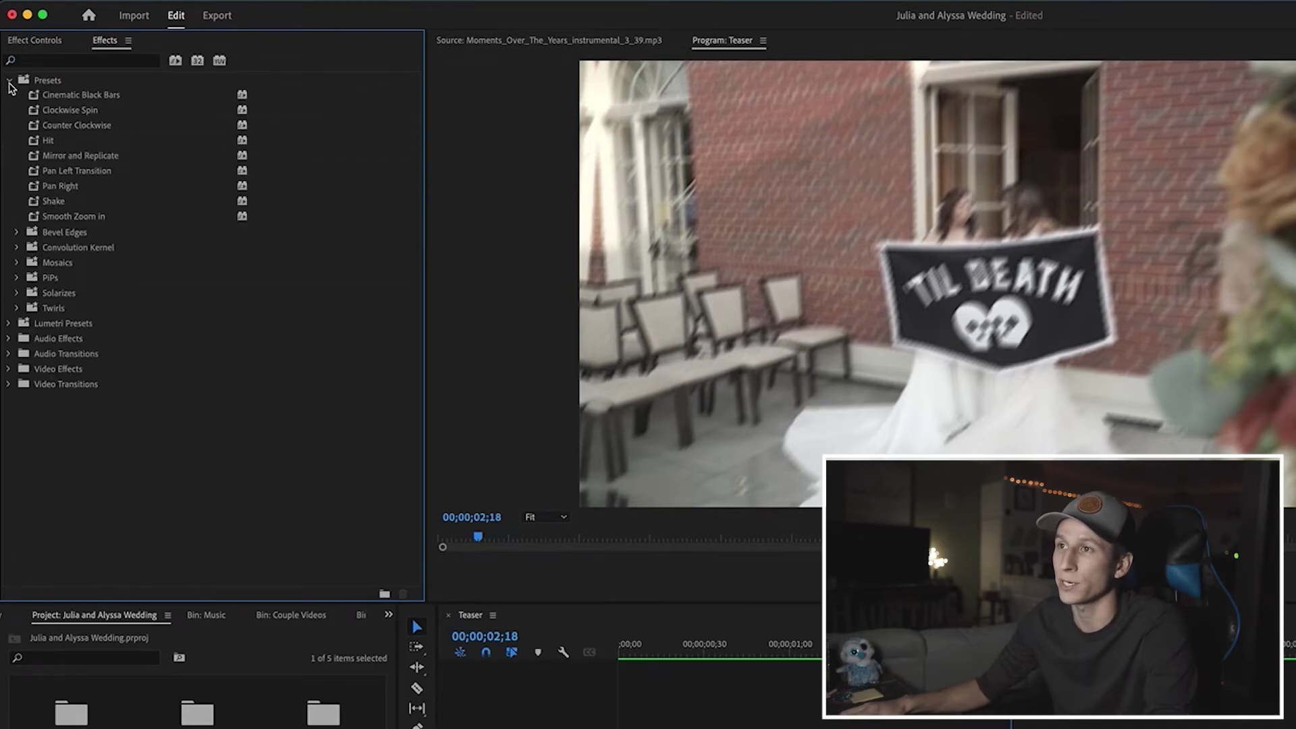
left_click(76, 142)
left_click(101, 156)
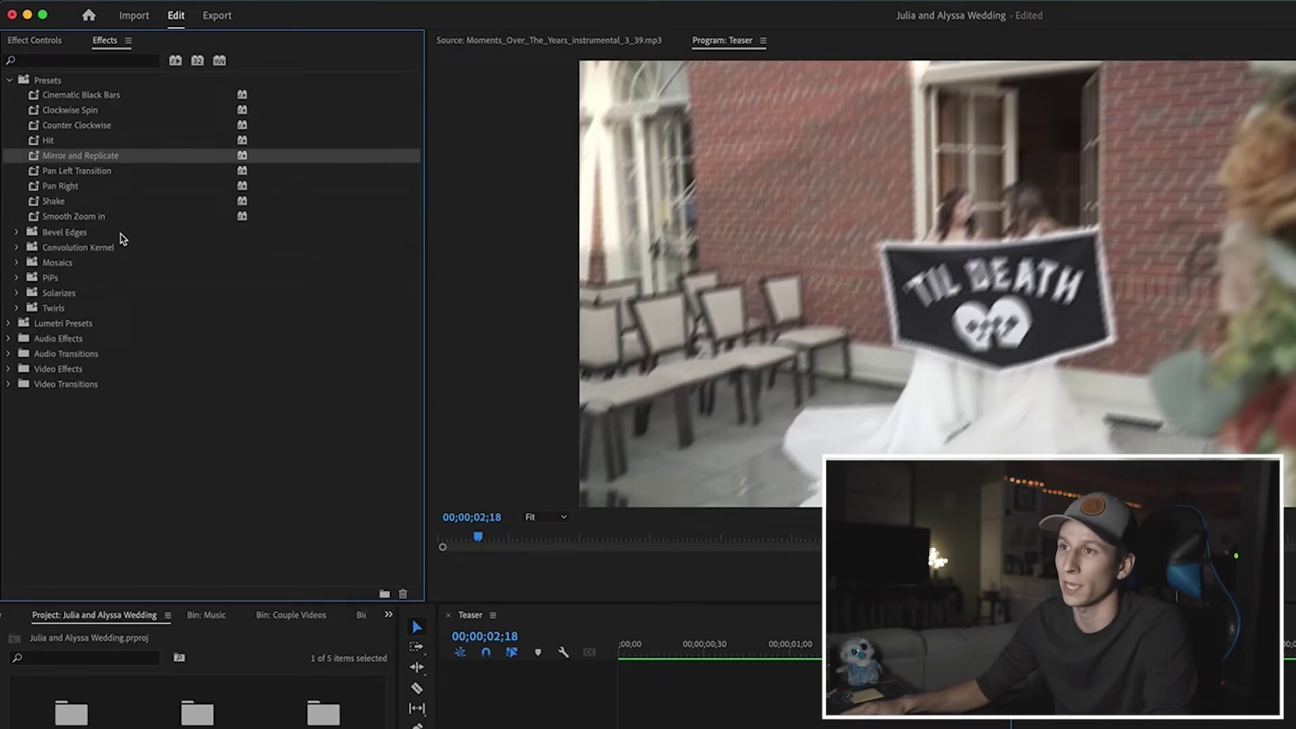
left_click(85, 221)
Step: Extend the start of the V2 adjustment layer back over most of the DJI_0120.MP4 clip
left_click(926, 653)
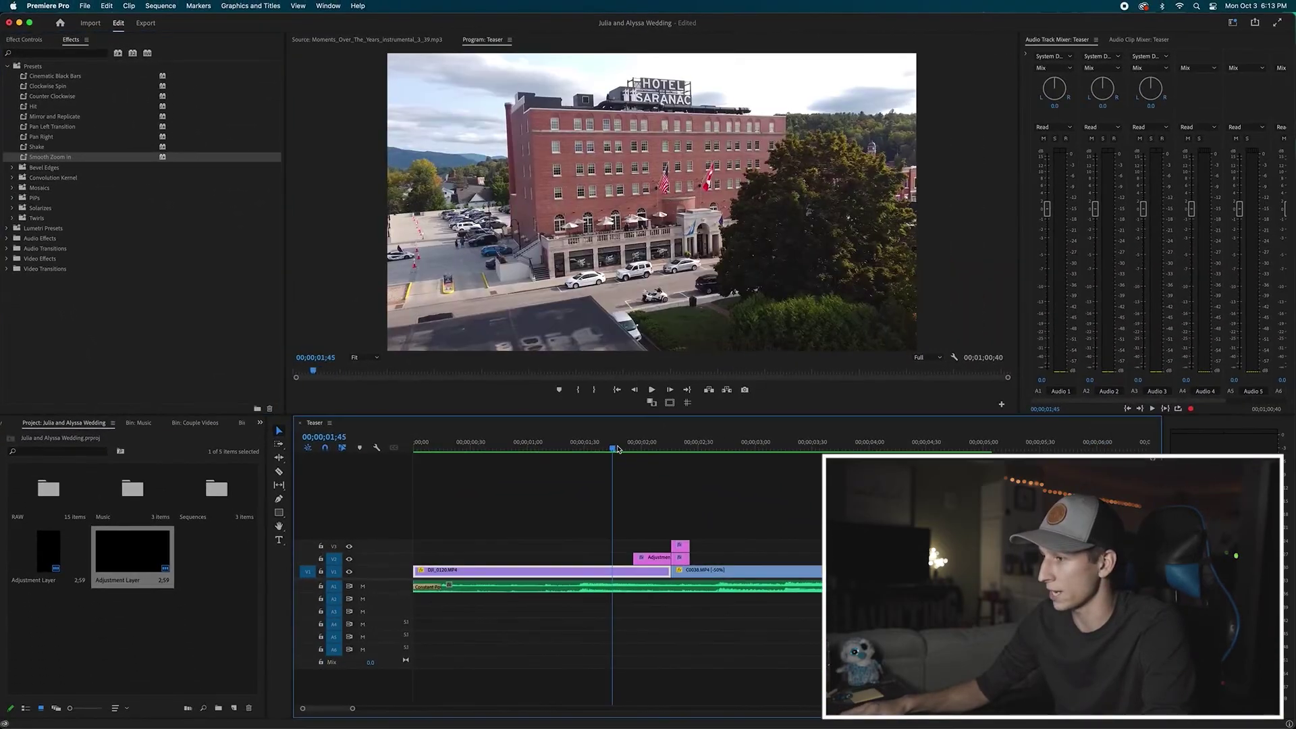
left_click(617, 449)
left_click(638, 449)
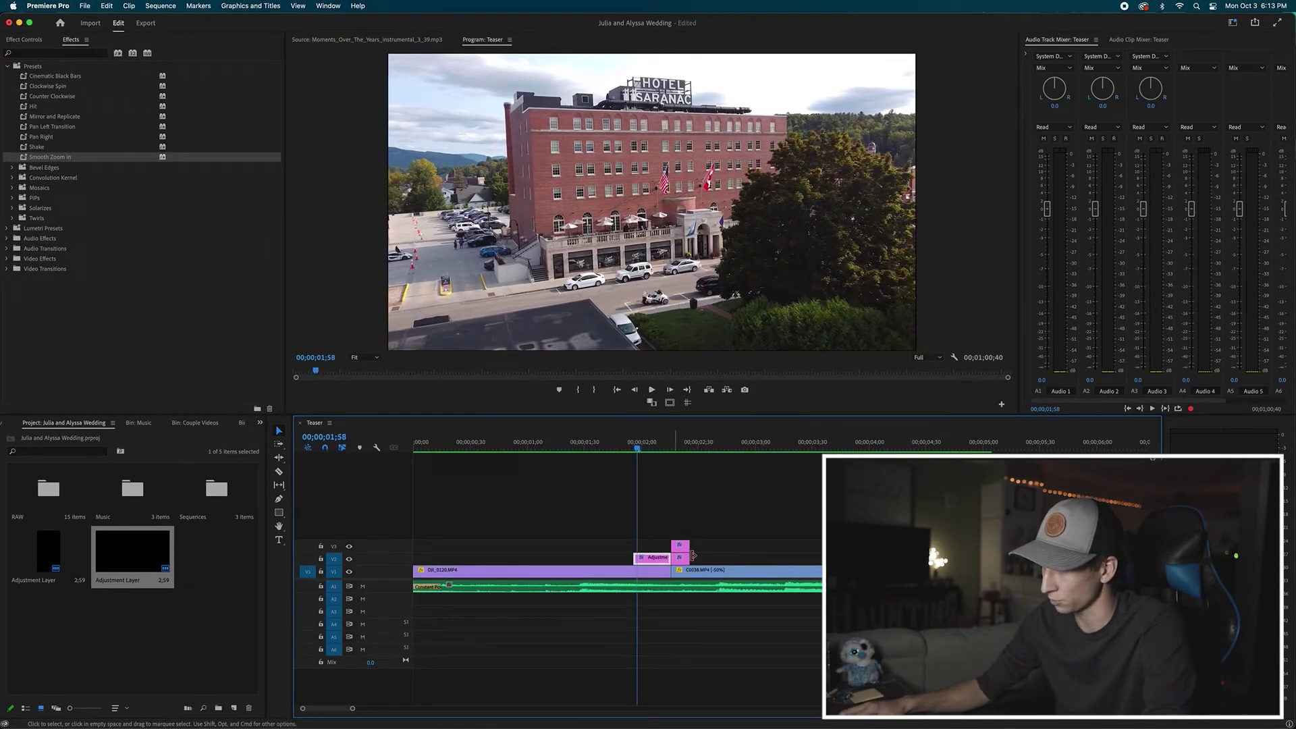
left_click_drag(623, 446, 631, 447)
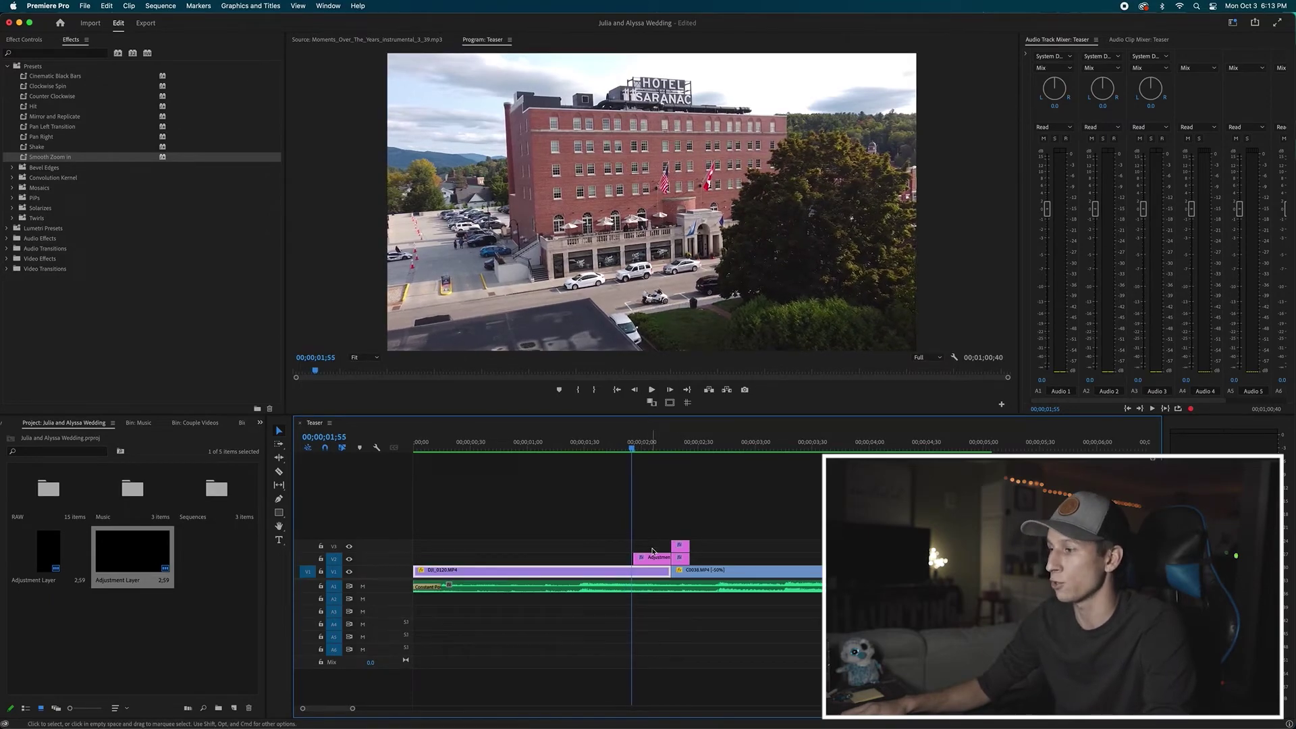
left_click_drag(619, 556, 451, 556)
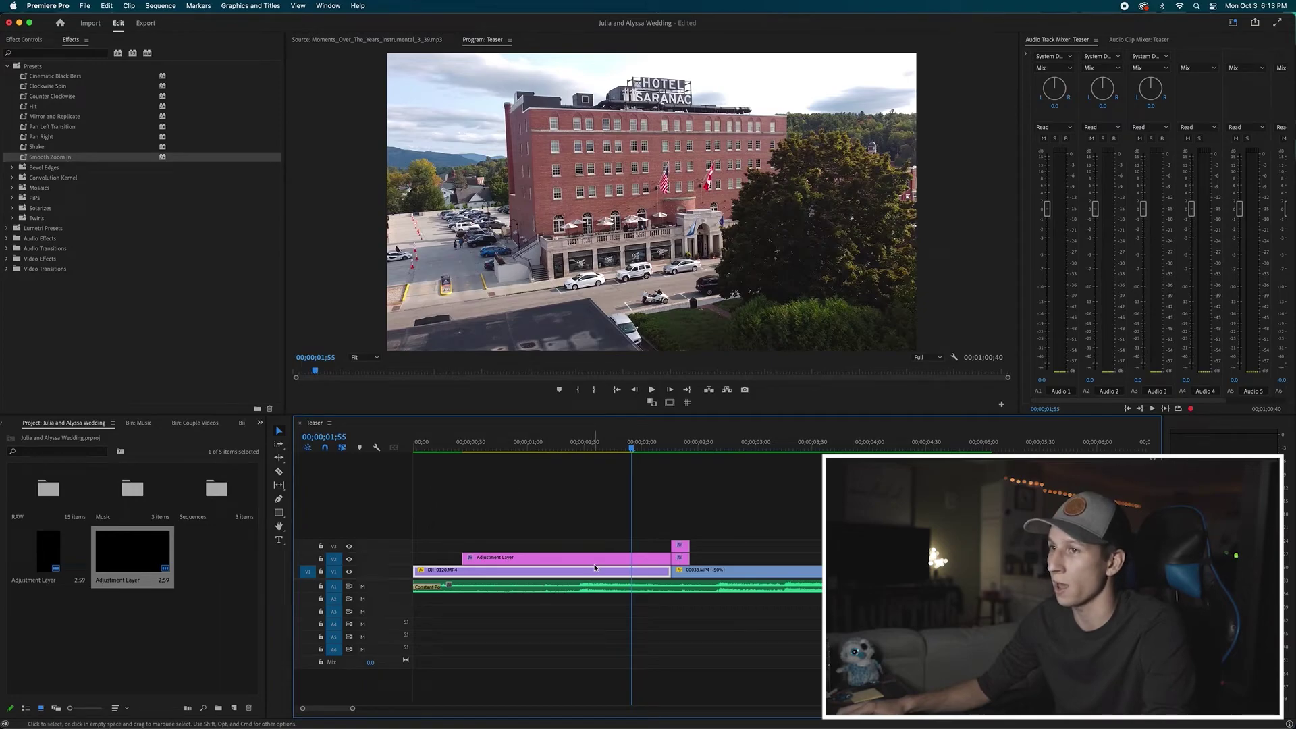
Step: Trim the start of the long V2 adjustment layer back to just after the playhead at 00;00;01;55
left_click(683, 546)
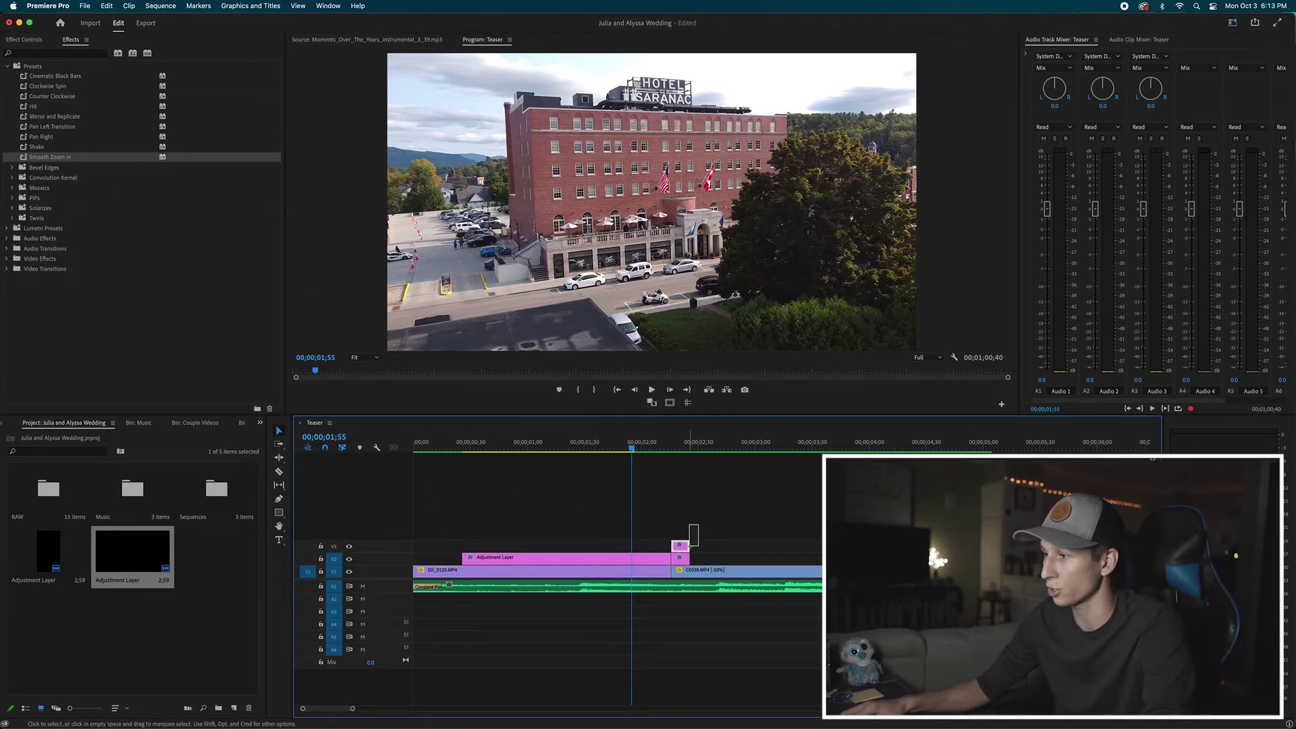
left_click_drag(687, 563, 683, 560)
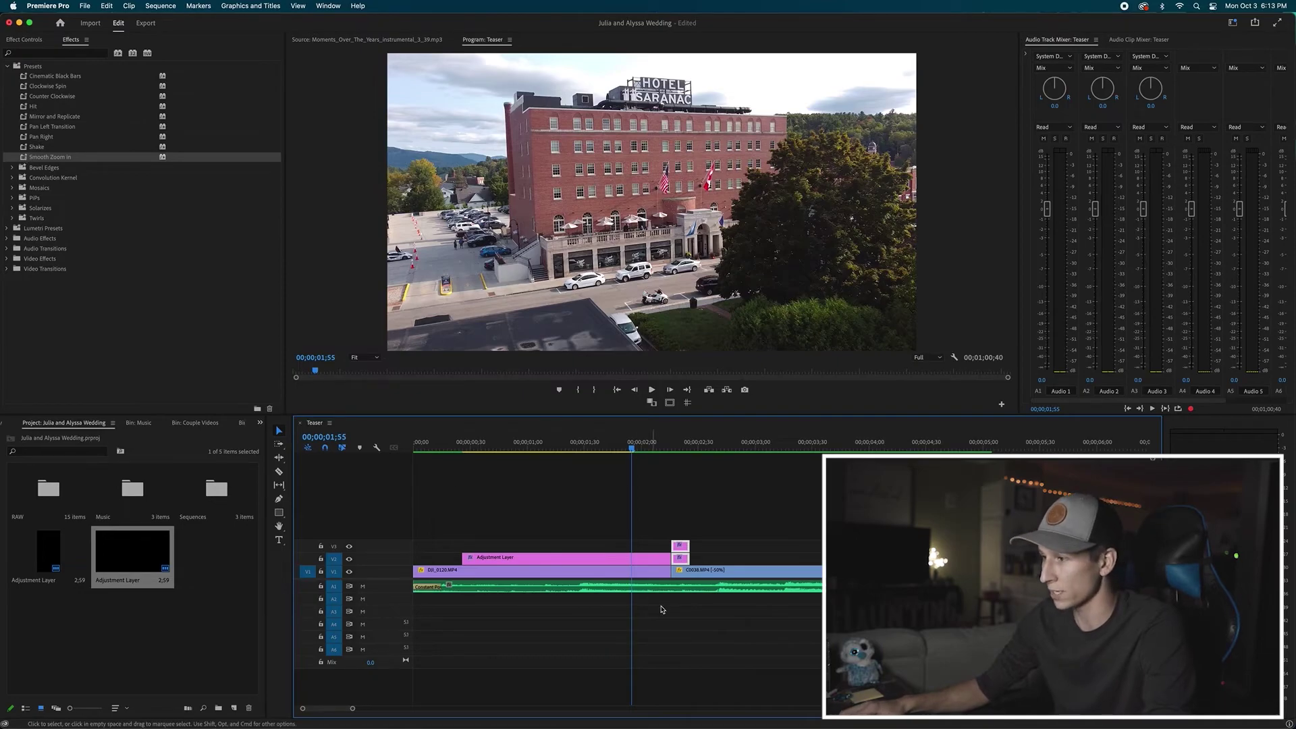
left_click(635, 562)
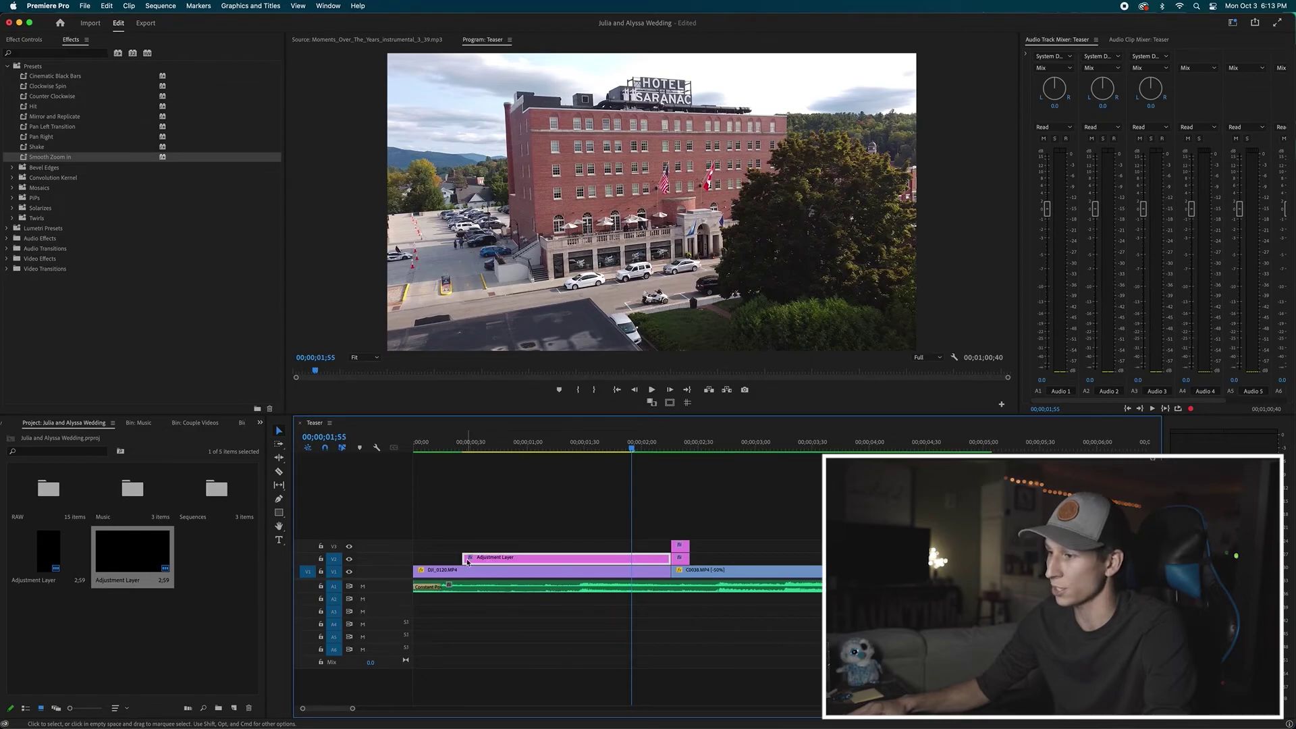
left_click_drag(465, 557, 633, 558)
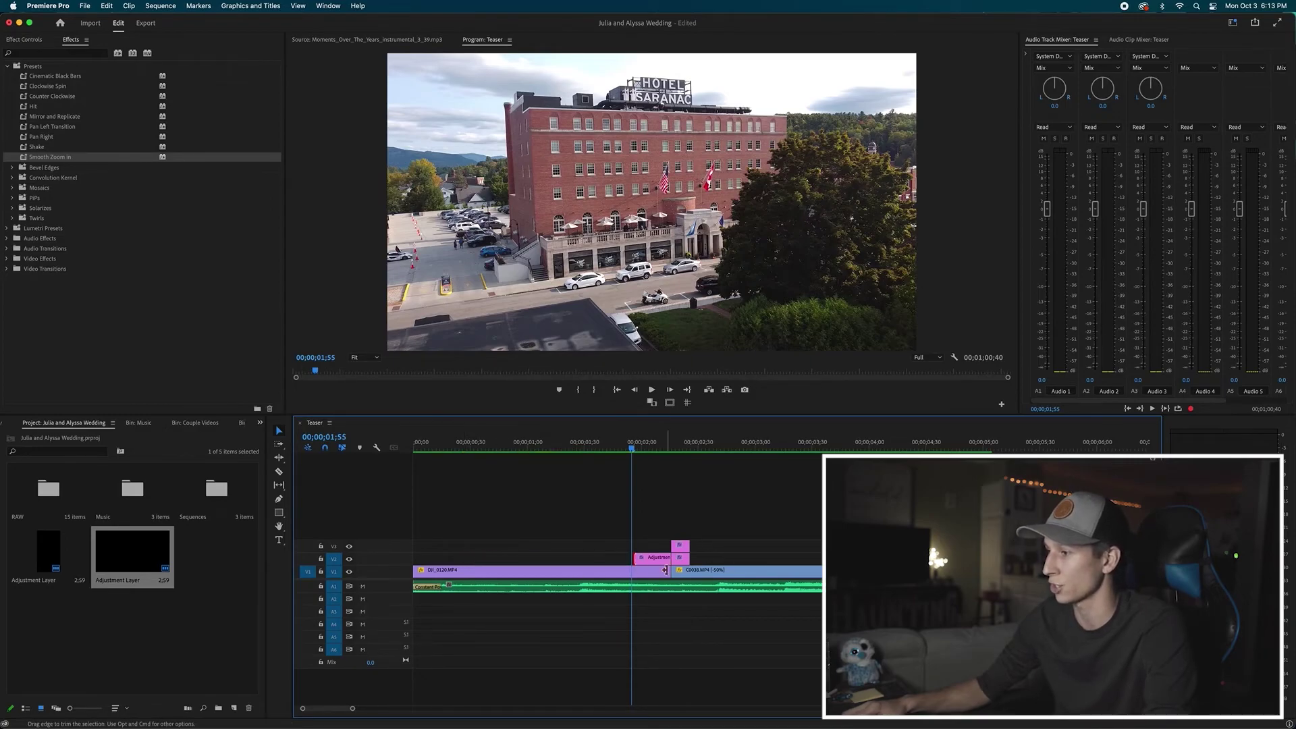